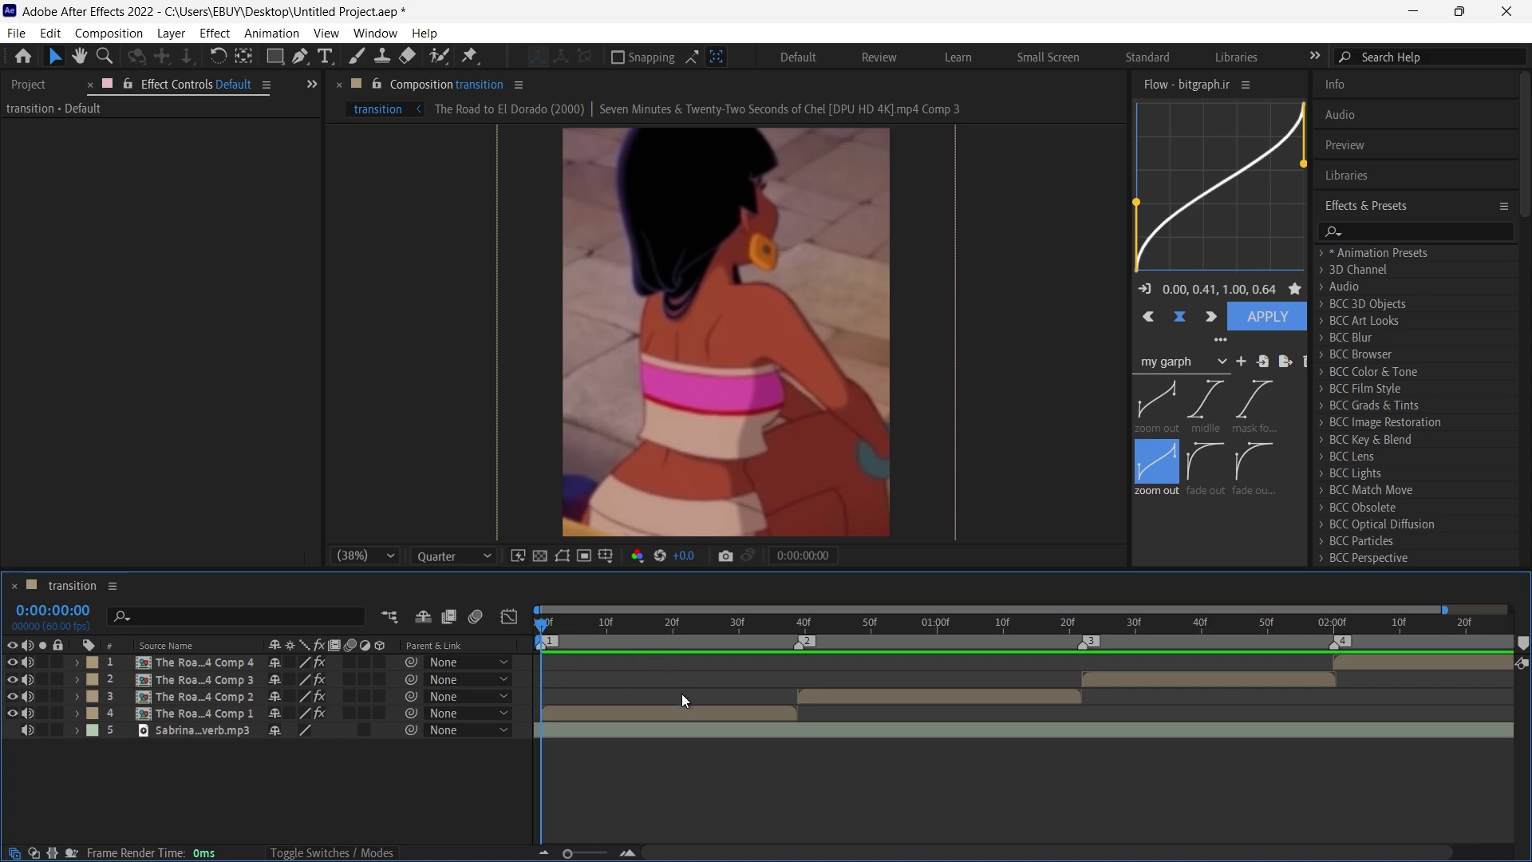
- Keyframe the Comp 1 layer's Position at frame 19, and set its X position to -56 at frame 29
drag(653, 647, 670, 647)
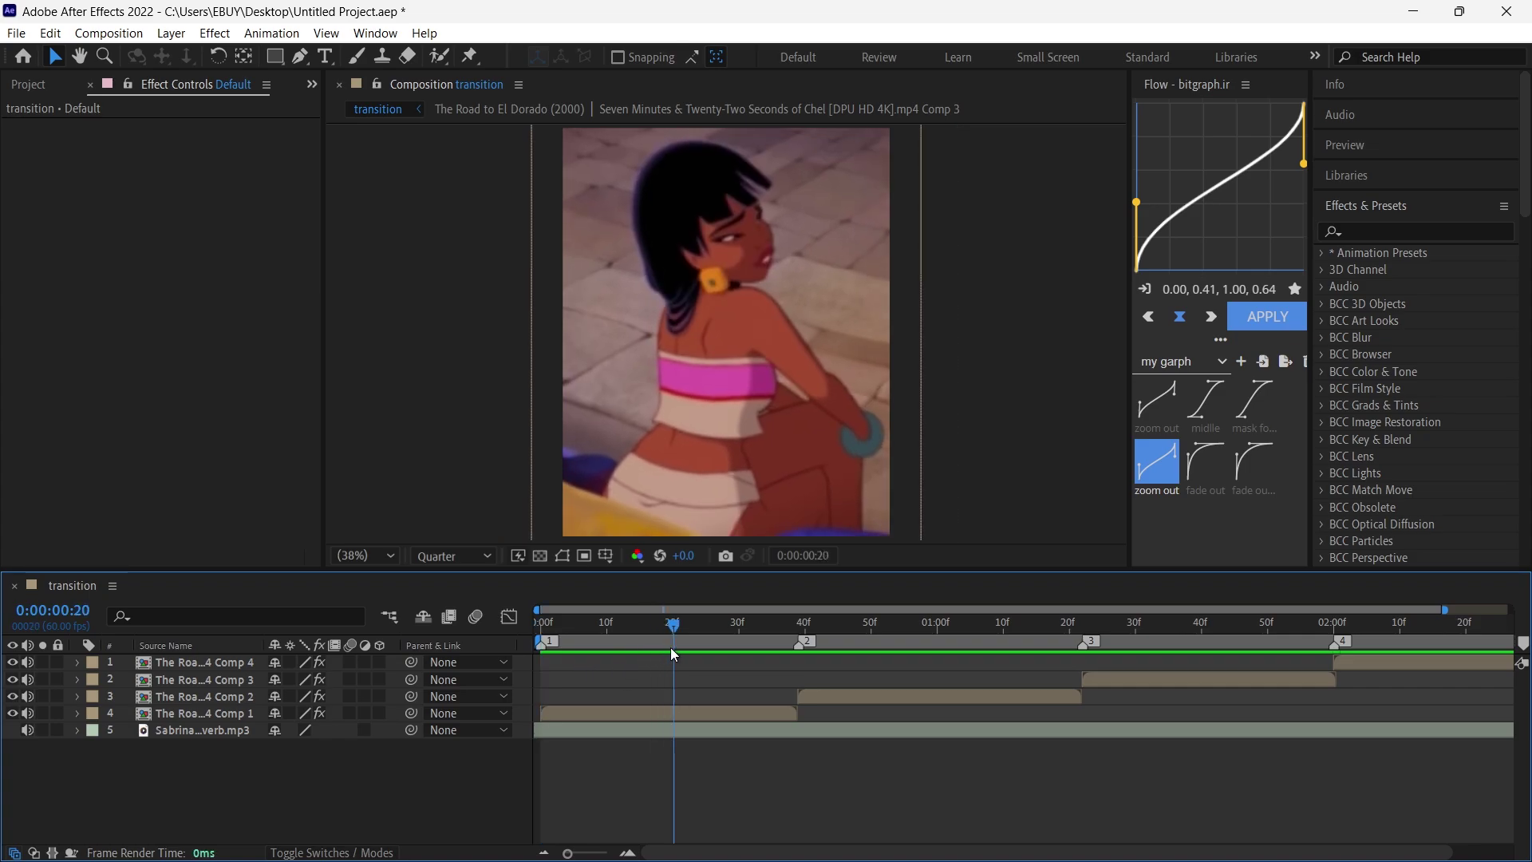
click(685, 712)
key(Page_Up)
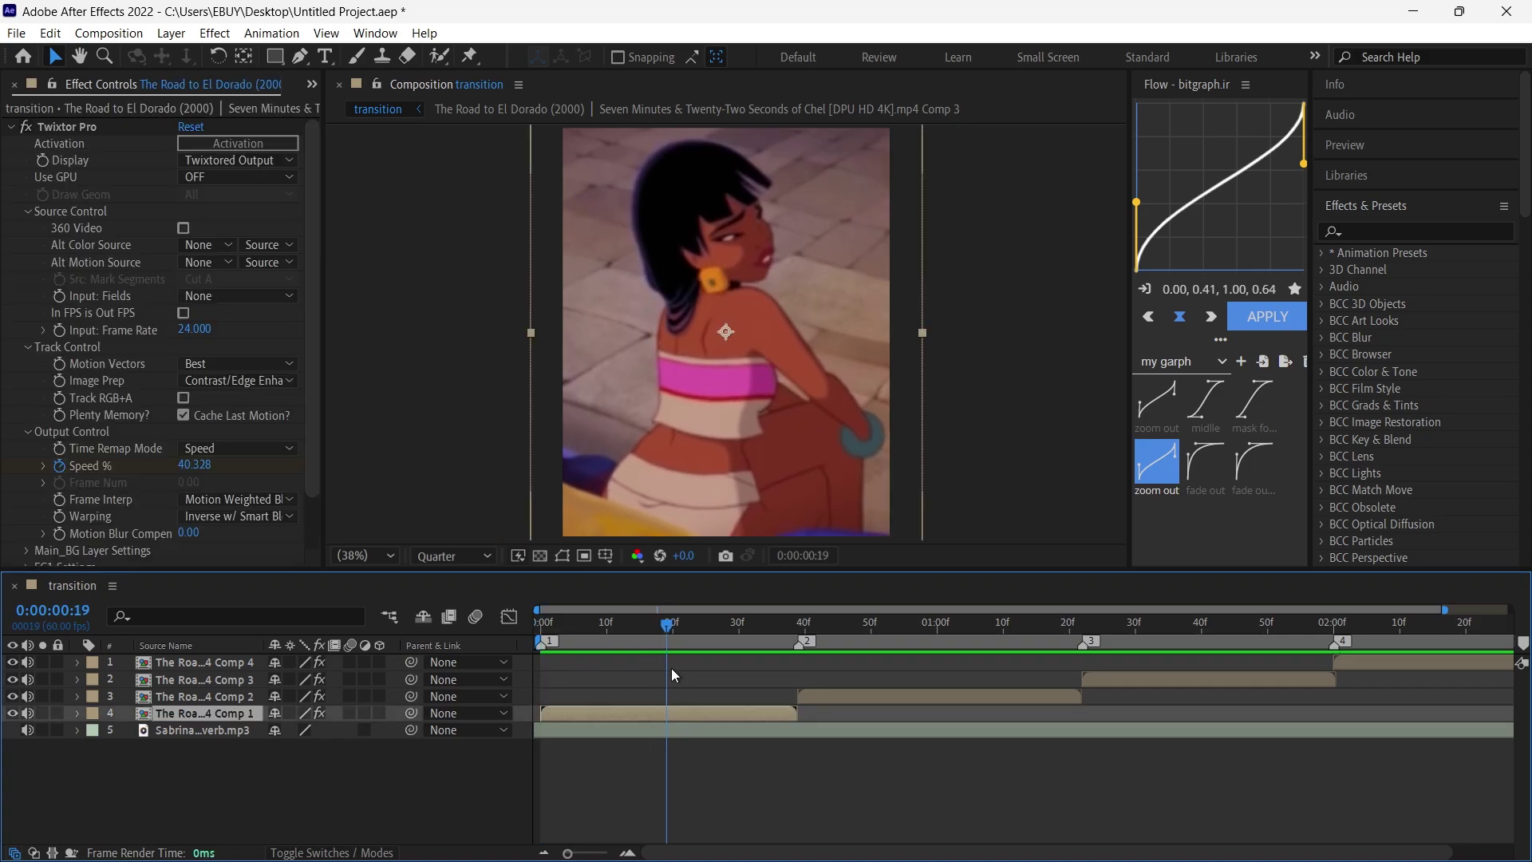
key(p)
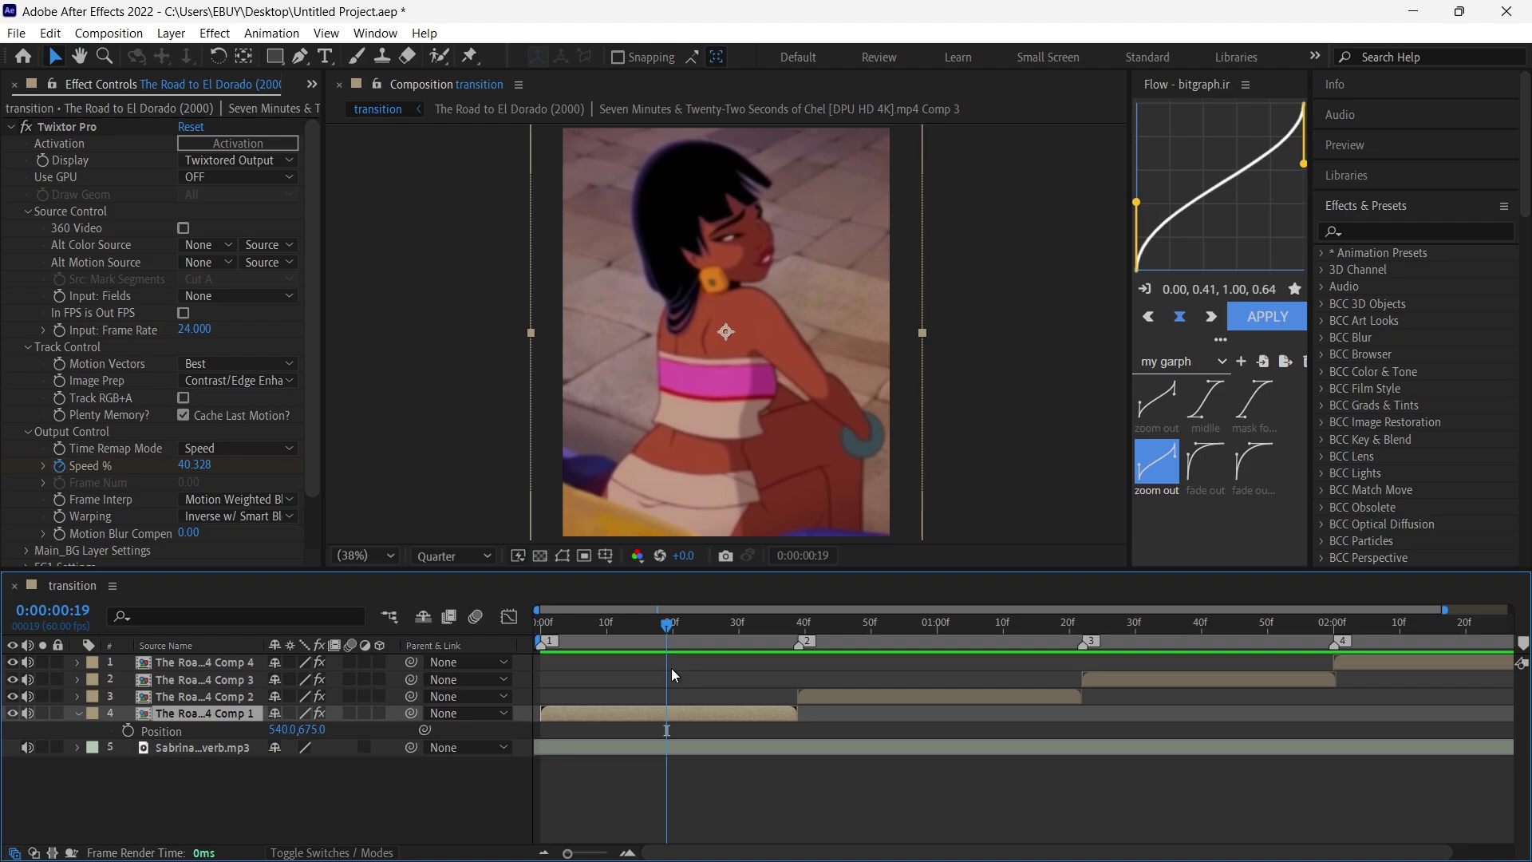
click(127, 731)
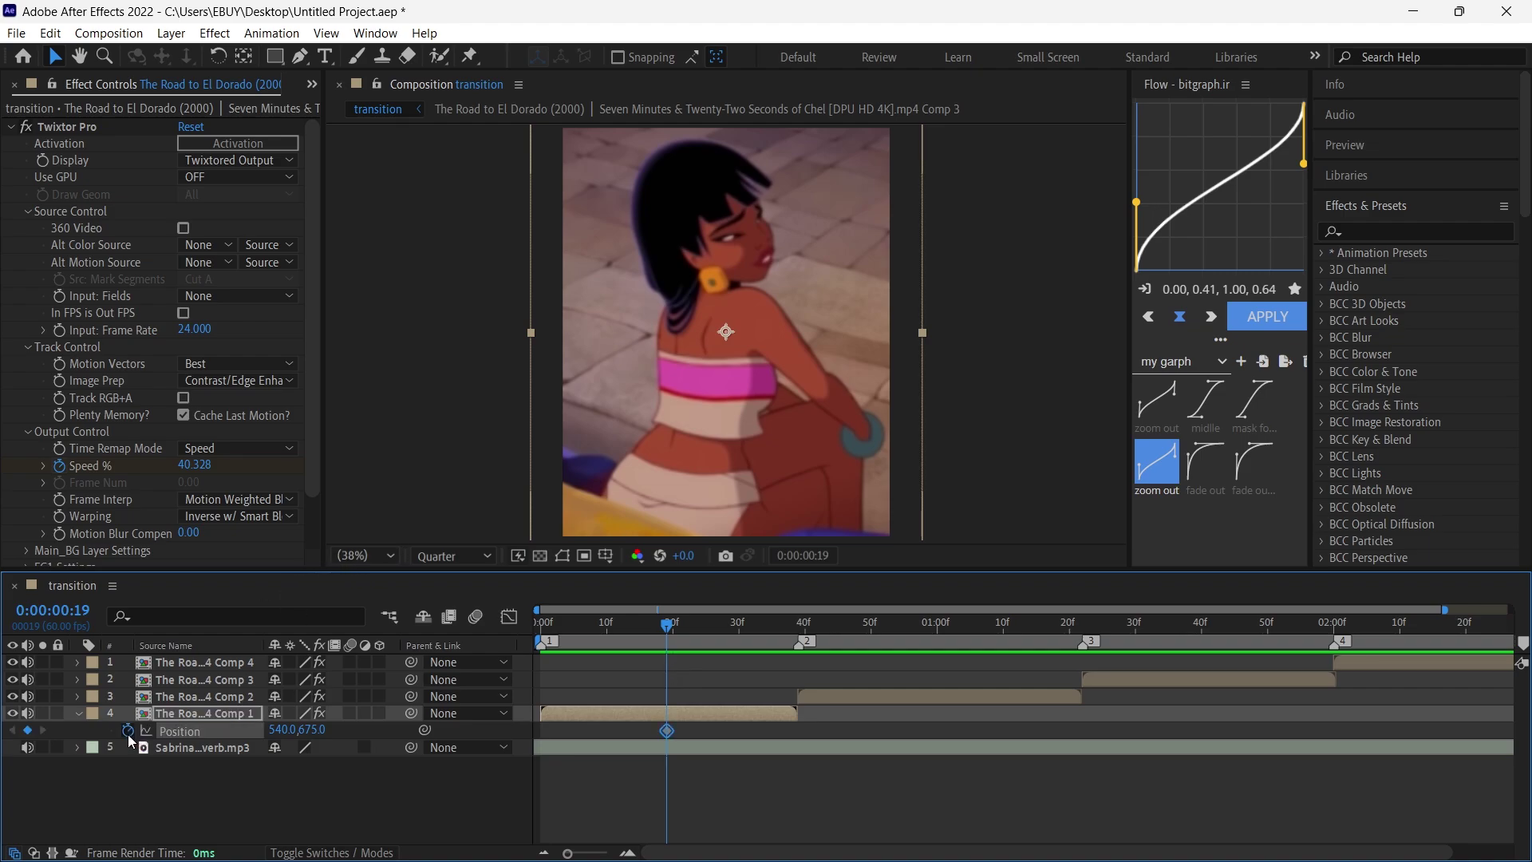
drag(713, 635, 732, 638)
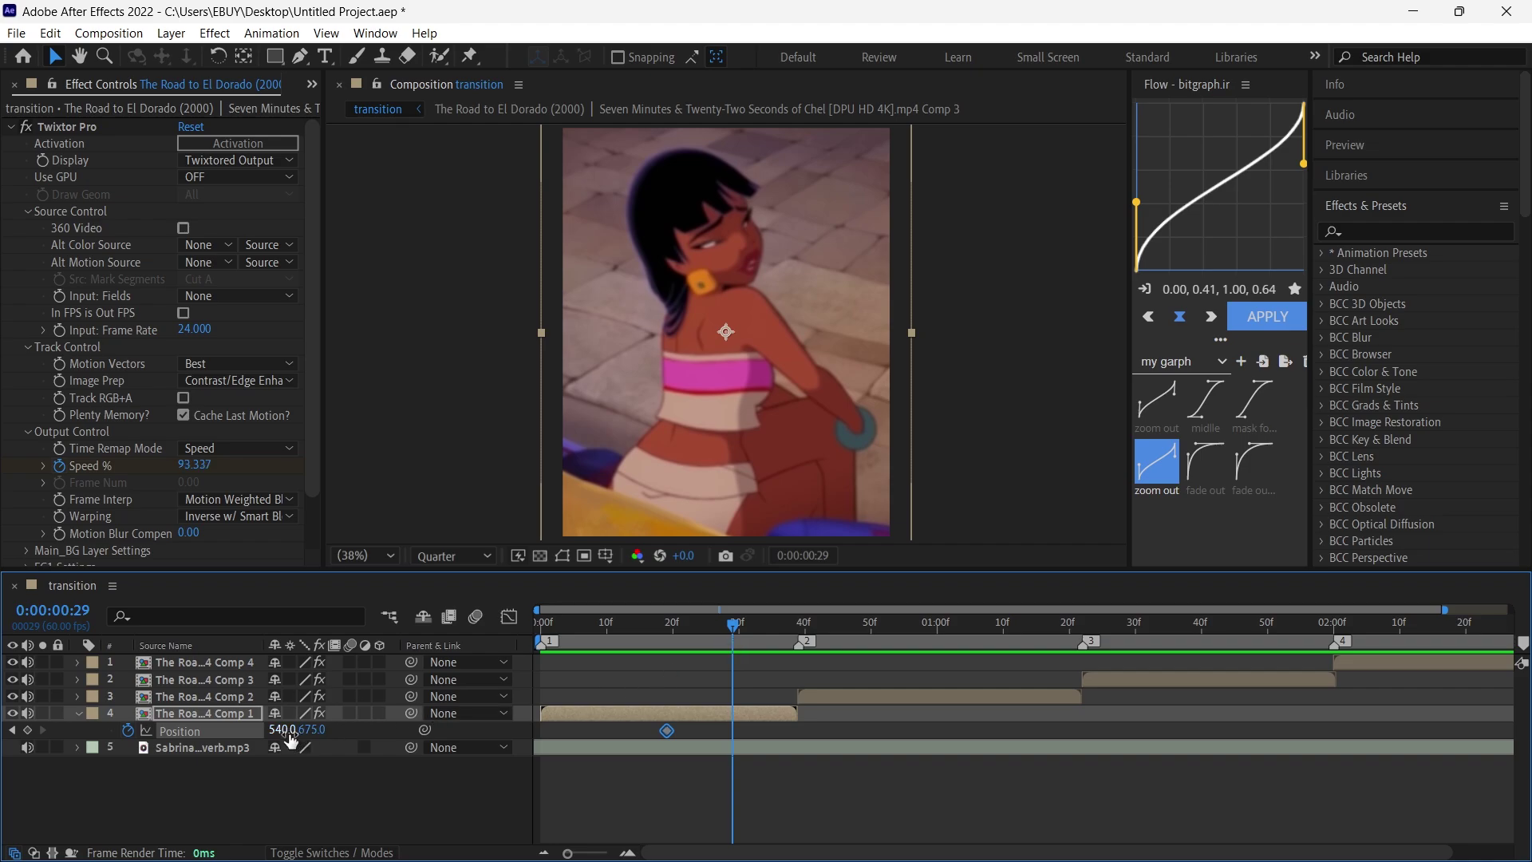
drag(280, 729, 4, 764)
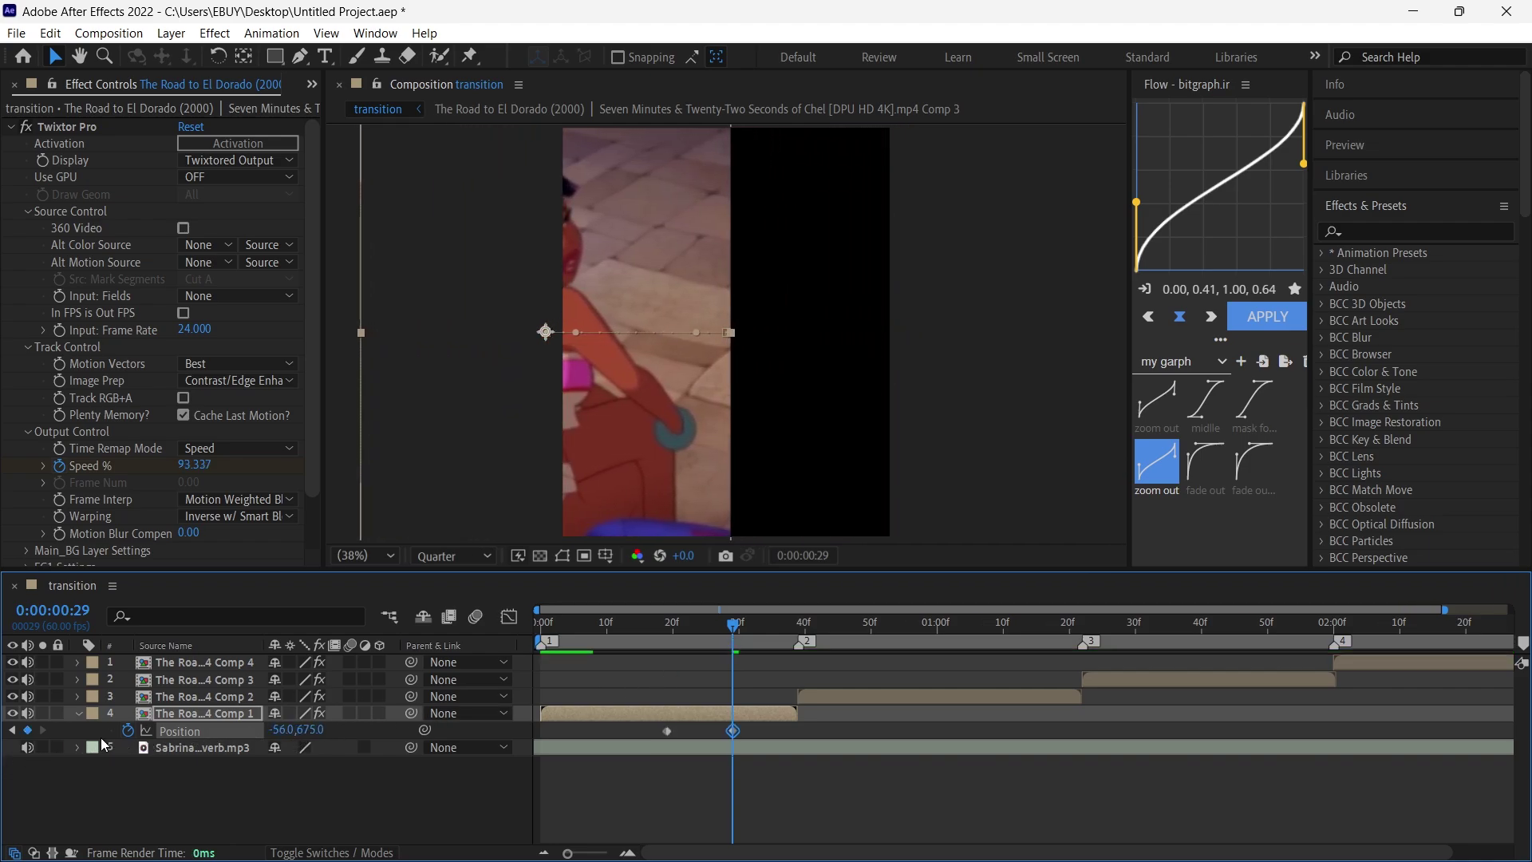
- Find the Motion Tile effect and apply it to the Comp 1 layer
click(649, 680)
click(702, 709)
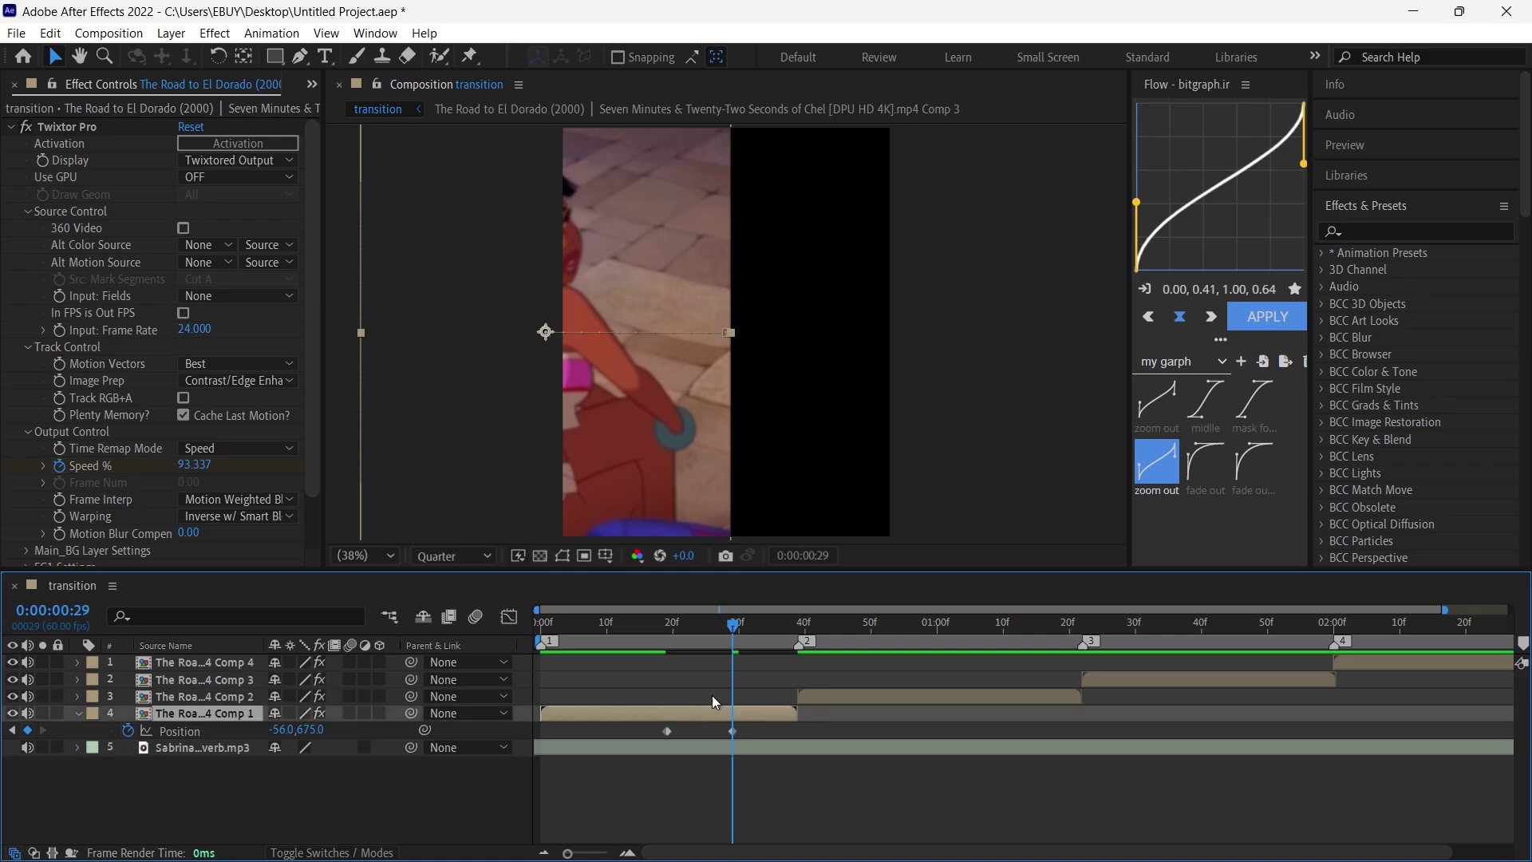
click(1393, 231)
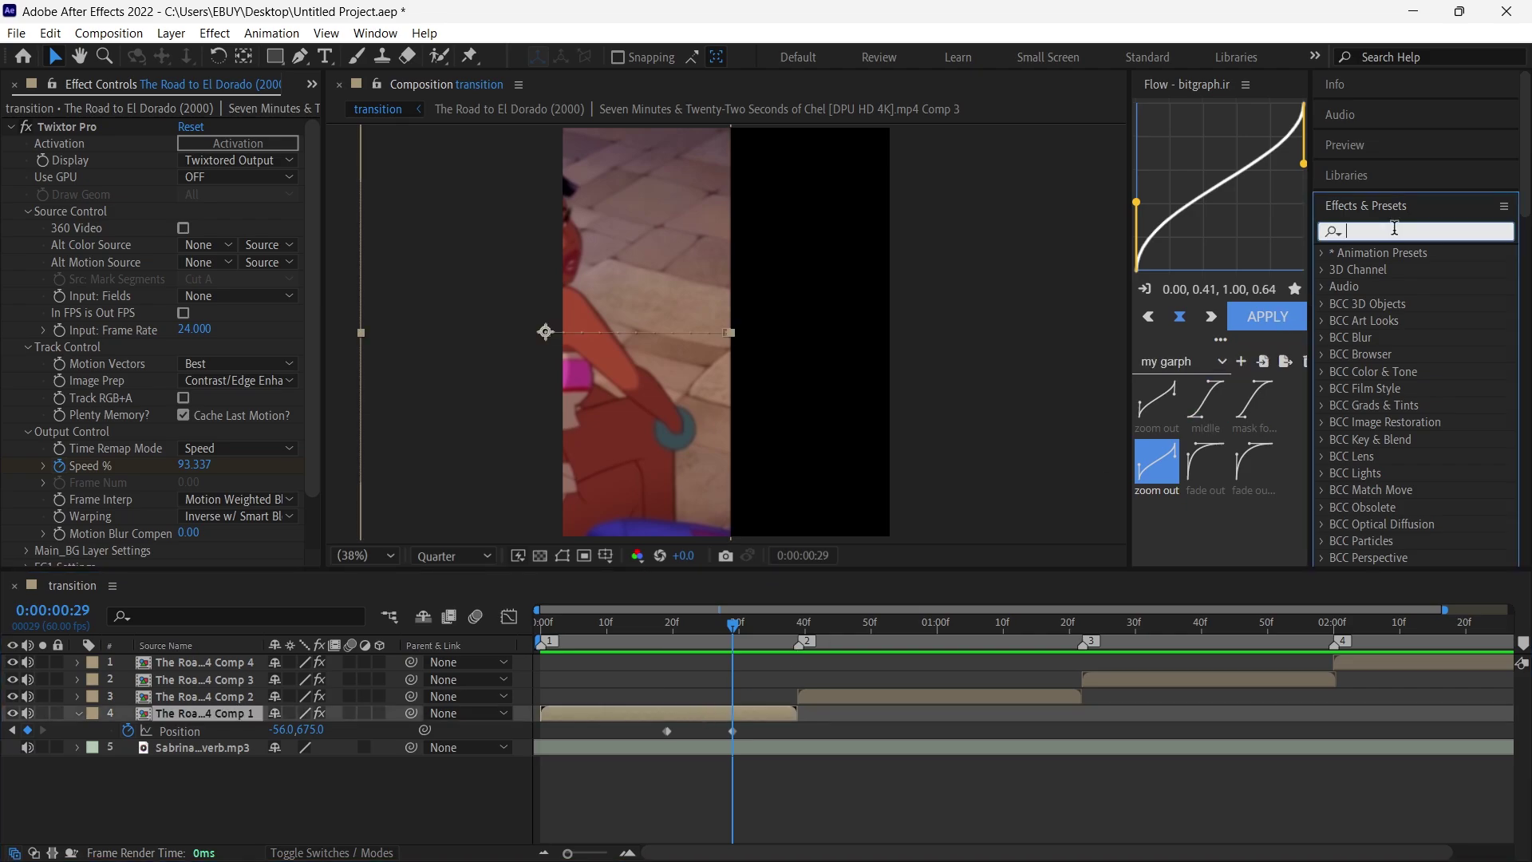
text(mo)
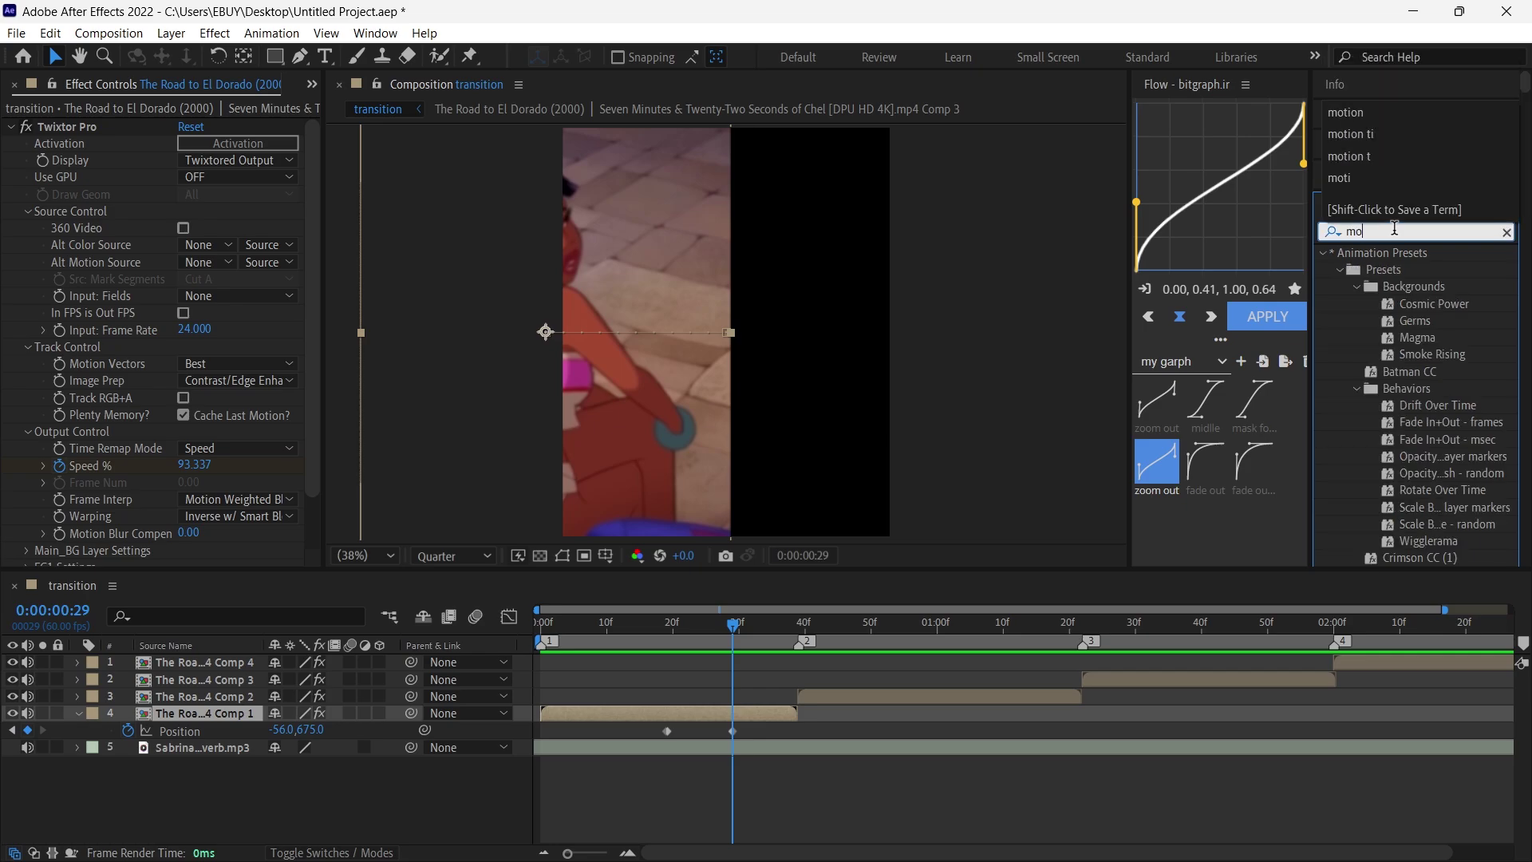
text(tion )
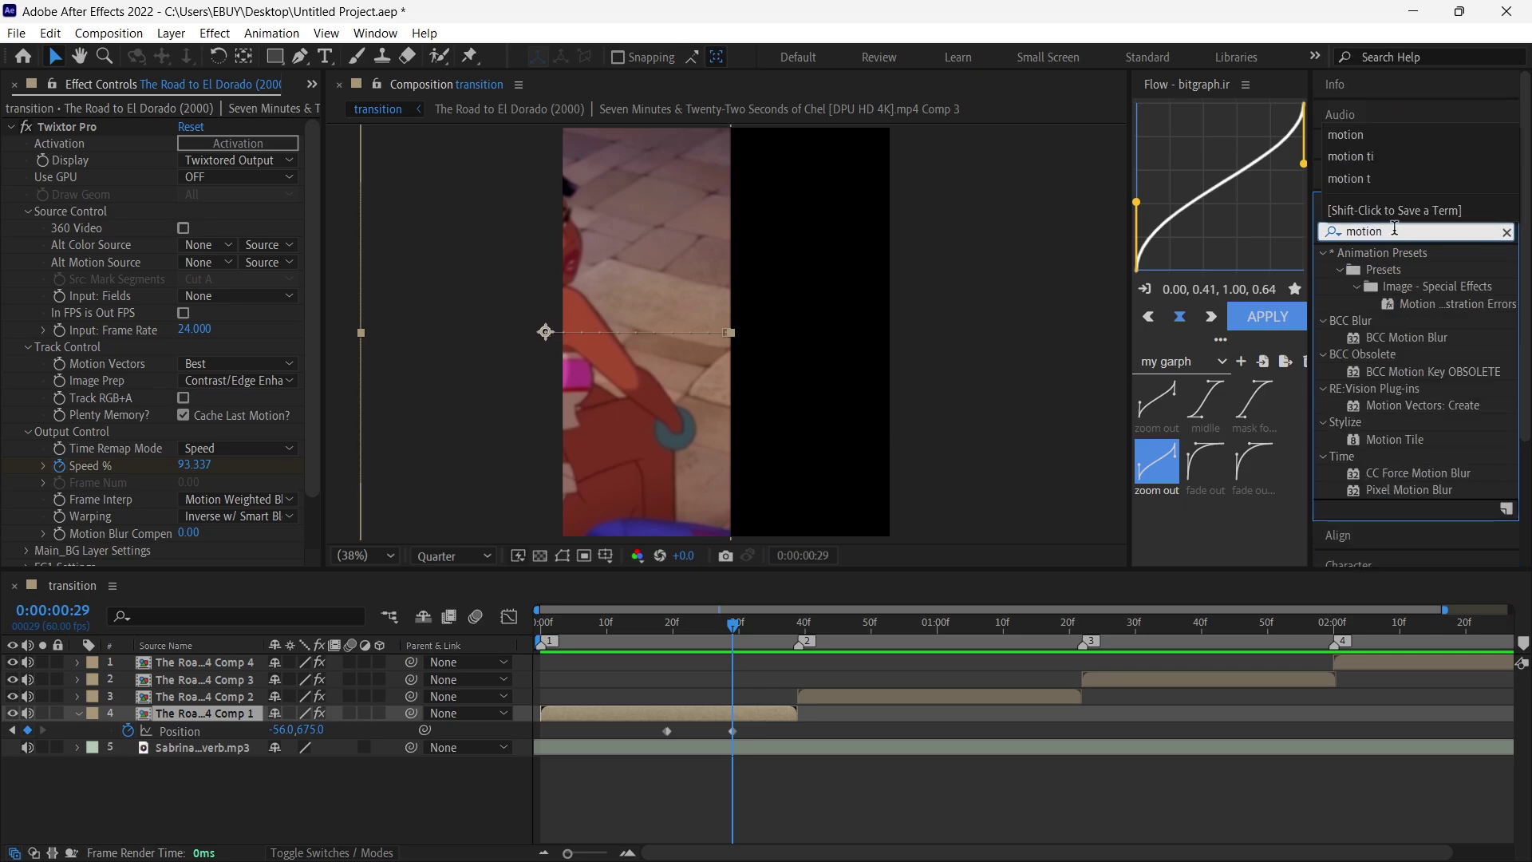
text(t)
drag(1394, 269, 713, 710)
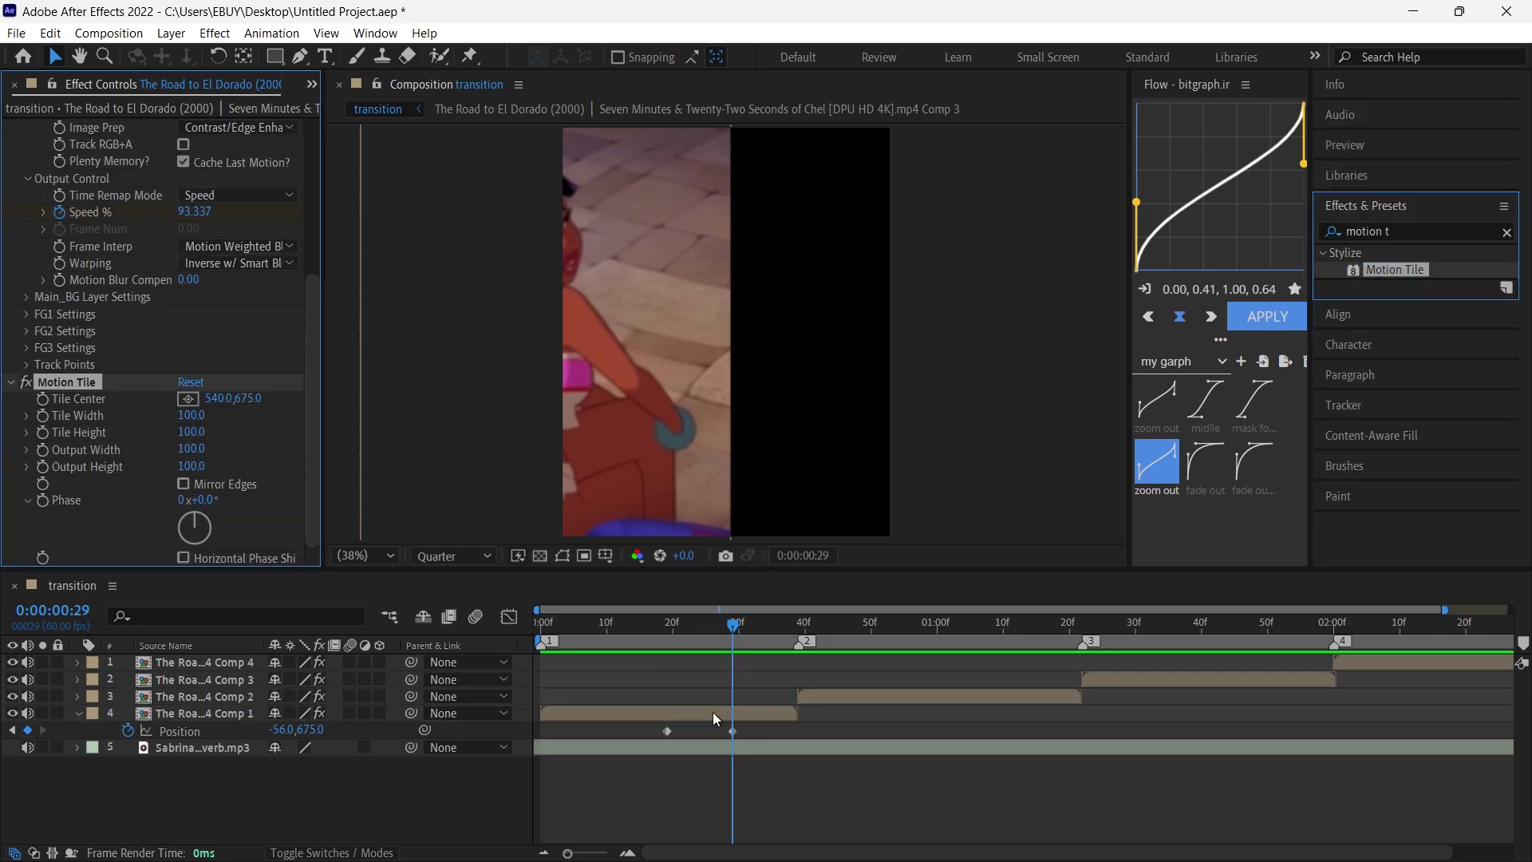
- Set Comp 1's Motion Tile output width and output height to 333, and enable Mirror Edges
click(54, 456)
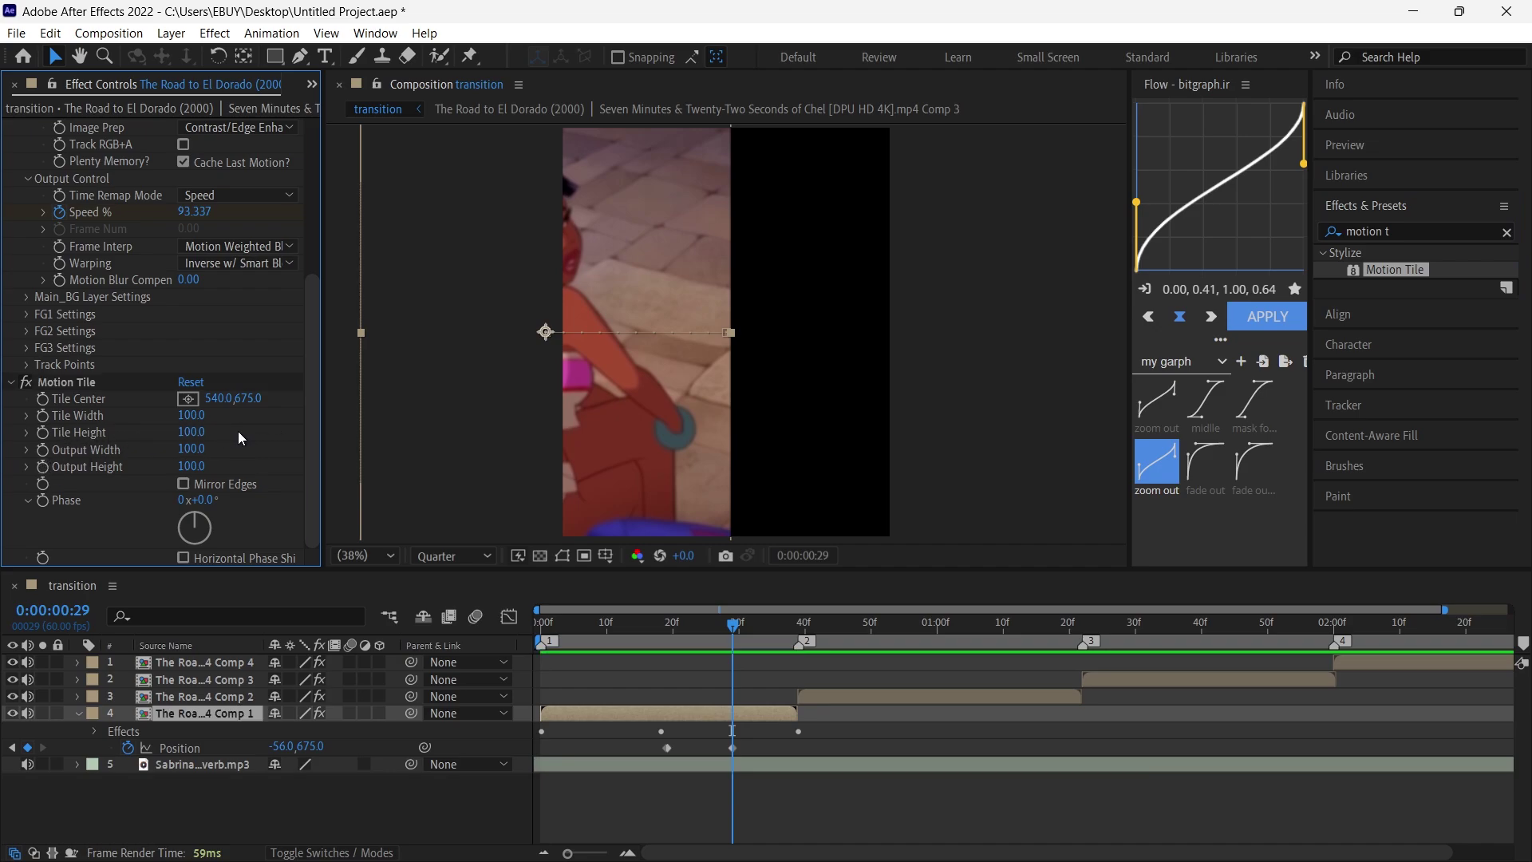
click(191, 449)
click(189, 466)
text(333)
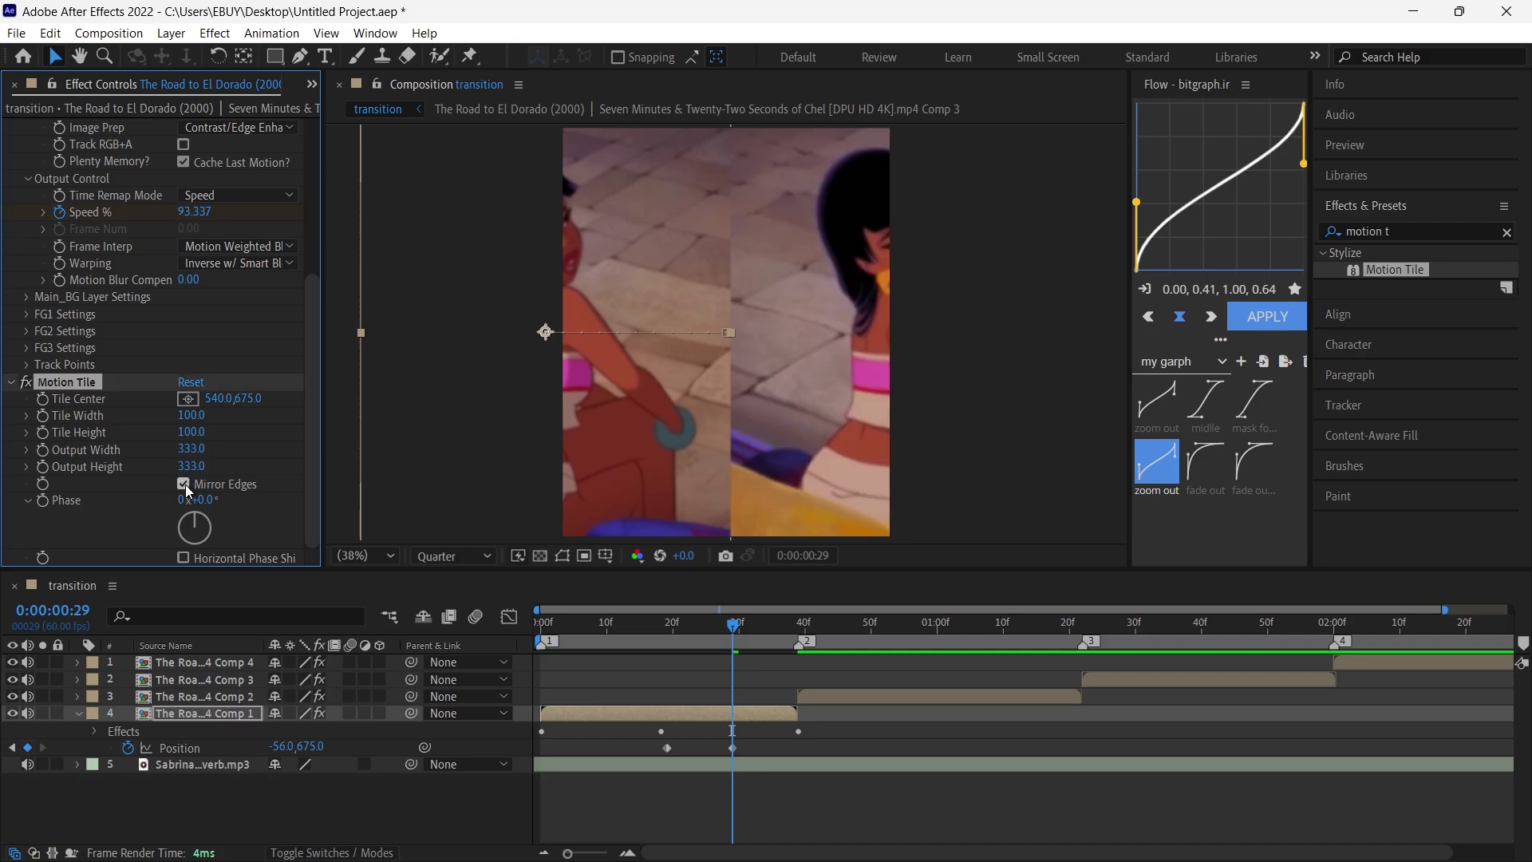
click(763, 739)
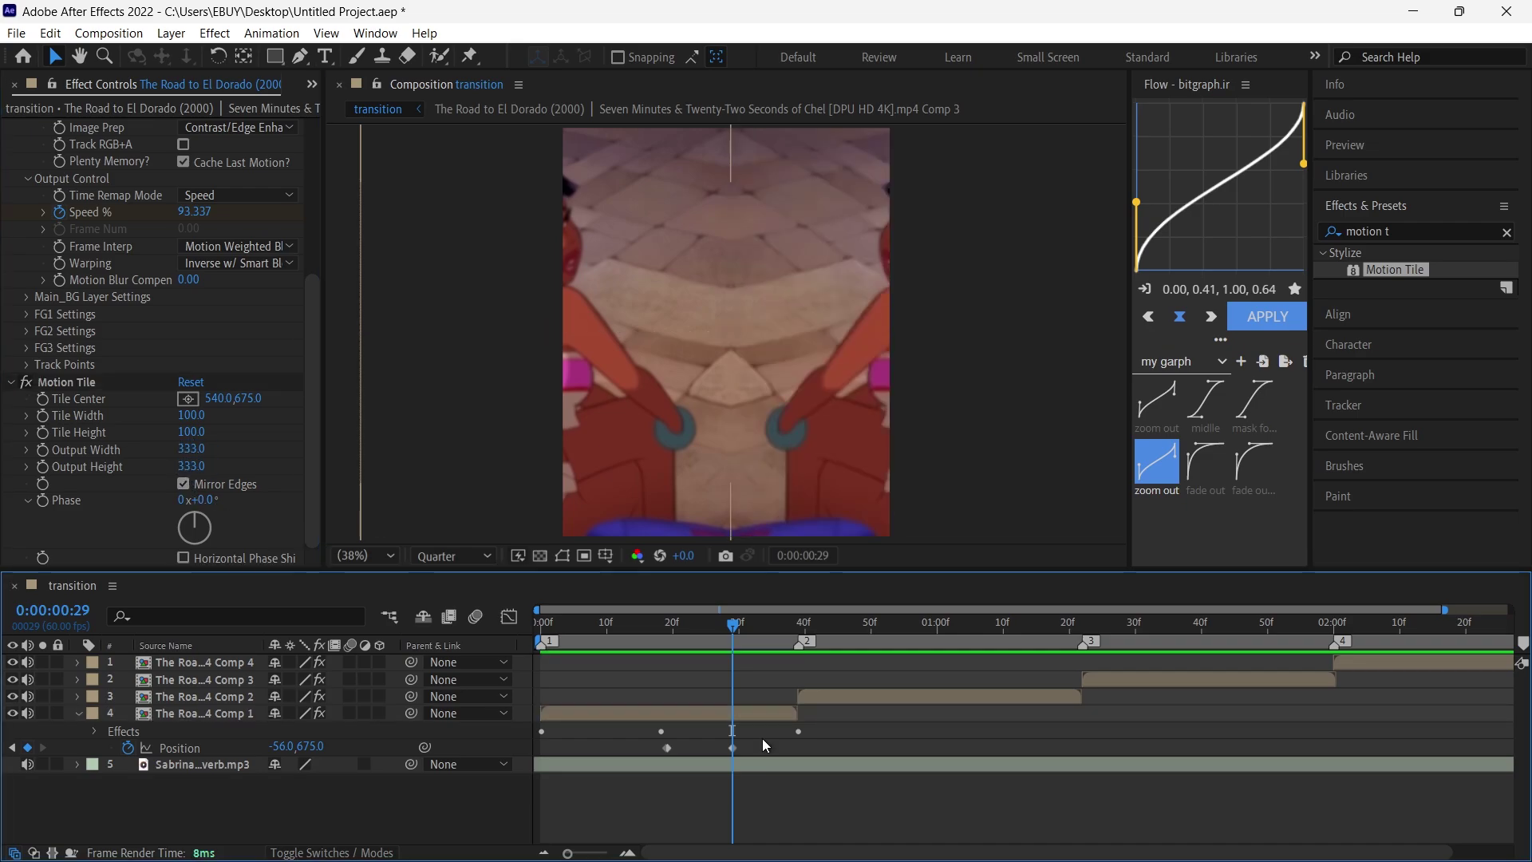
- Retime Comp 1's two Position keyframes so the move runs from frame 18 to the end of the clip at frame 39
drag(763, 739, 797, 750)
click(738, 733)
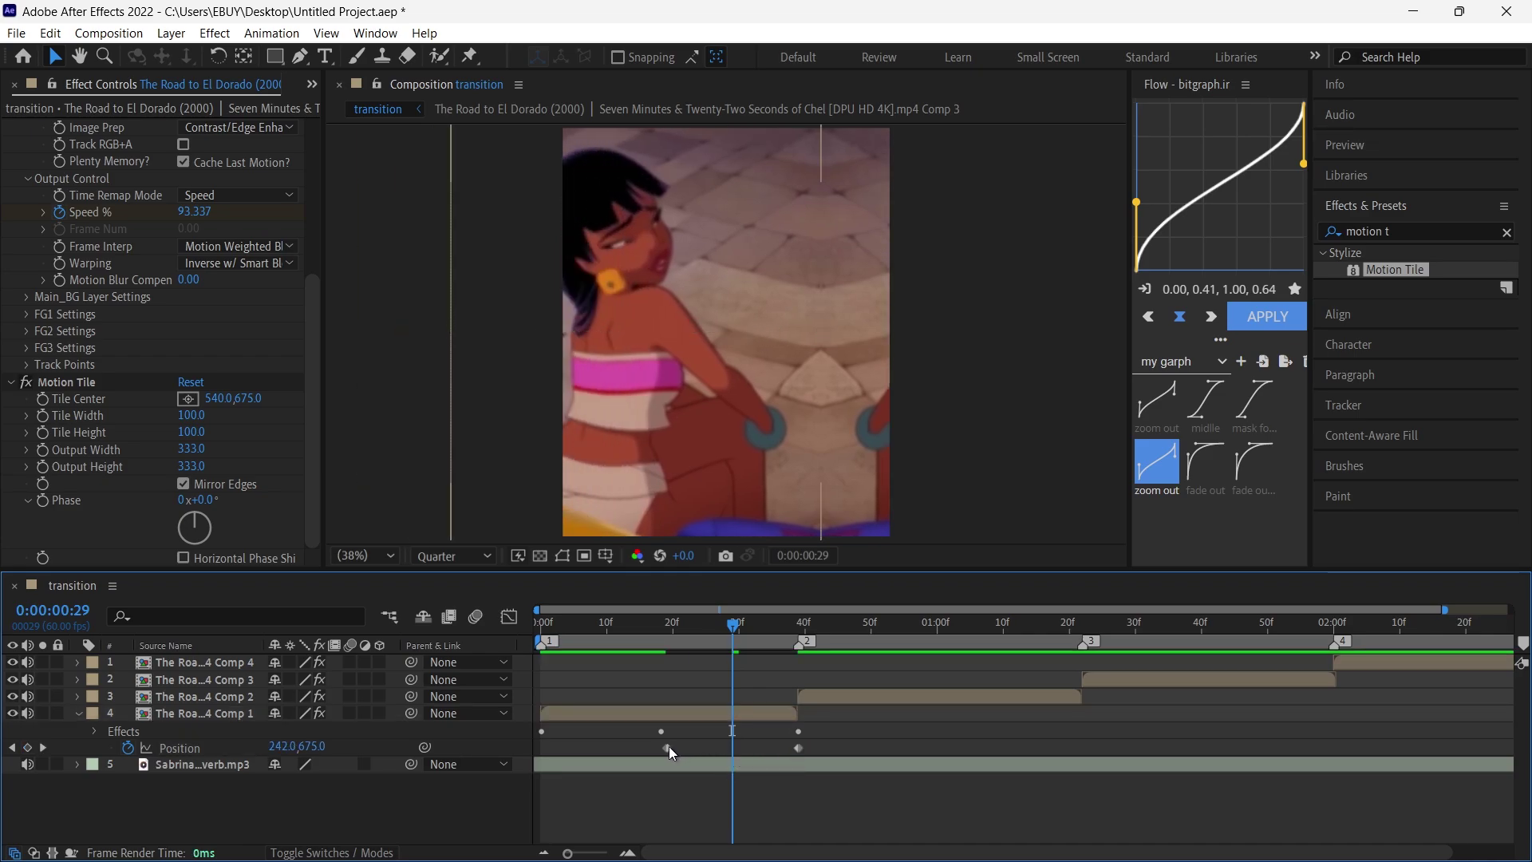
drag(668, 745, 663, 746)
click(660, 639)
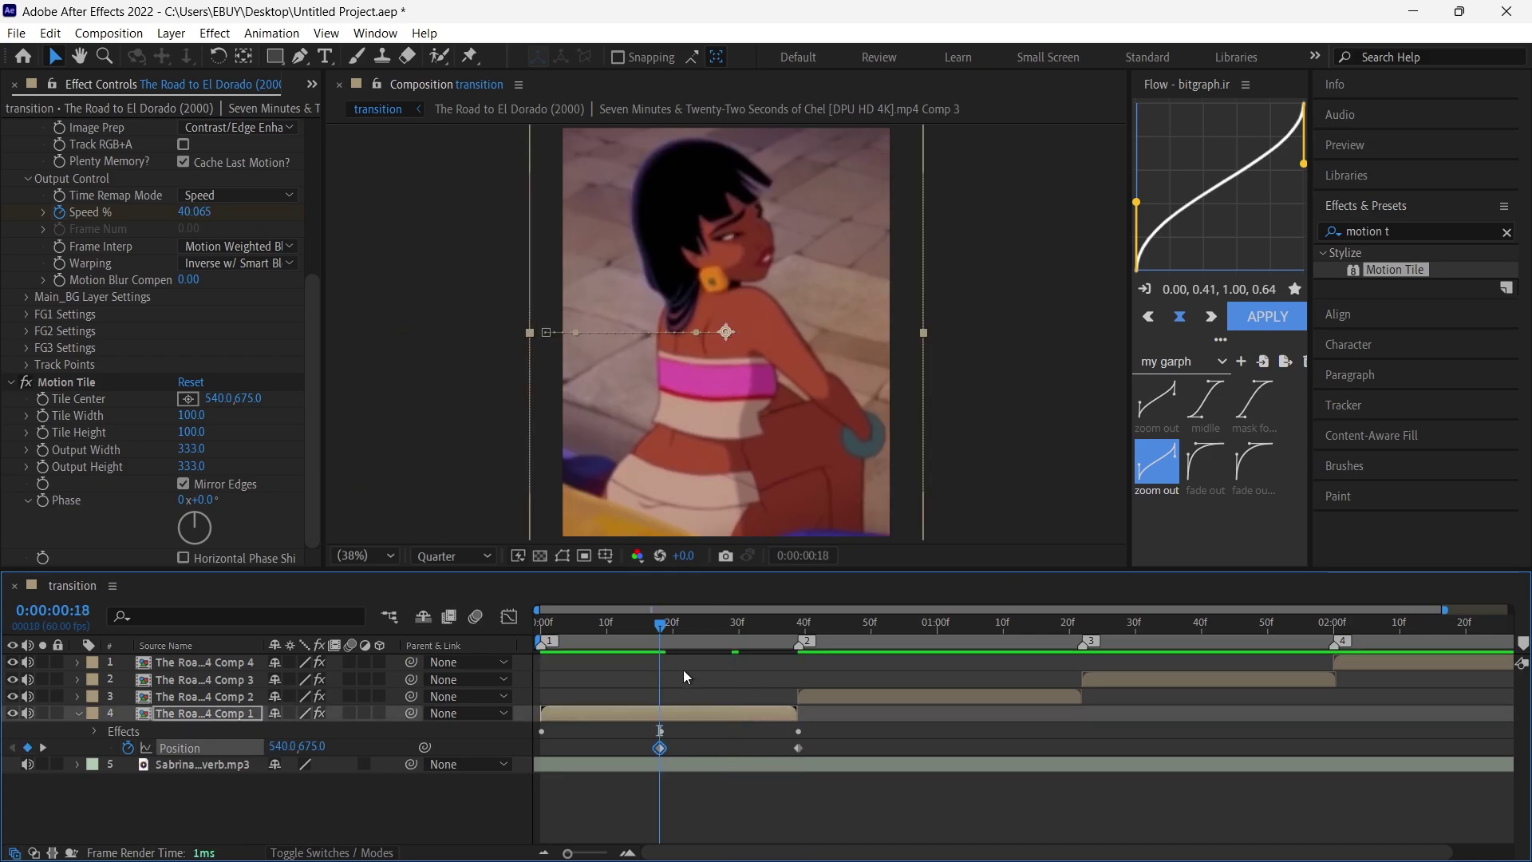
- Easy Ease Comp 1's Position keyframes and shape their speed graph to peak at the end, with about 94.5% outgoing influence
drag(846, 743, 619, 774)
key(F9)
click(507, 620)
right_click(790, 721)
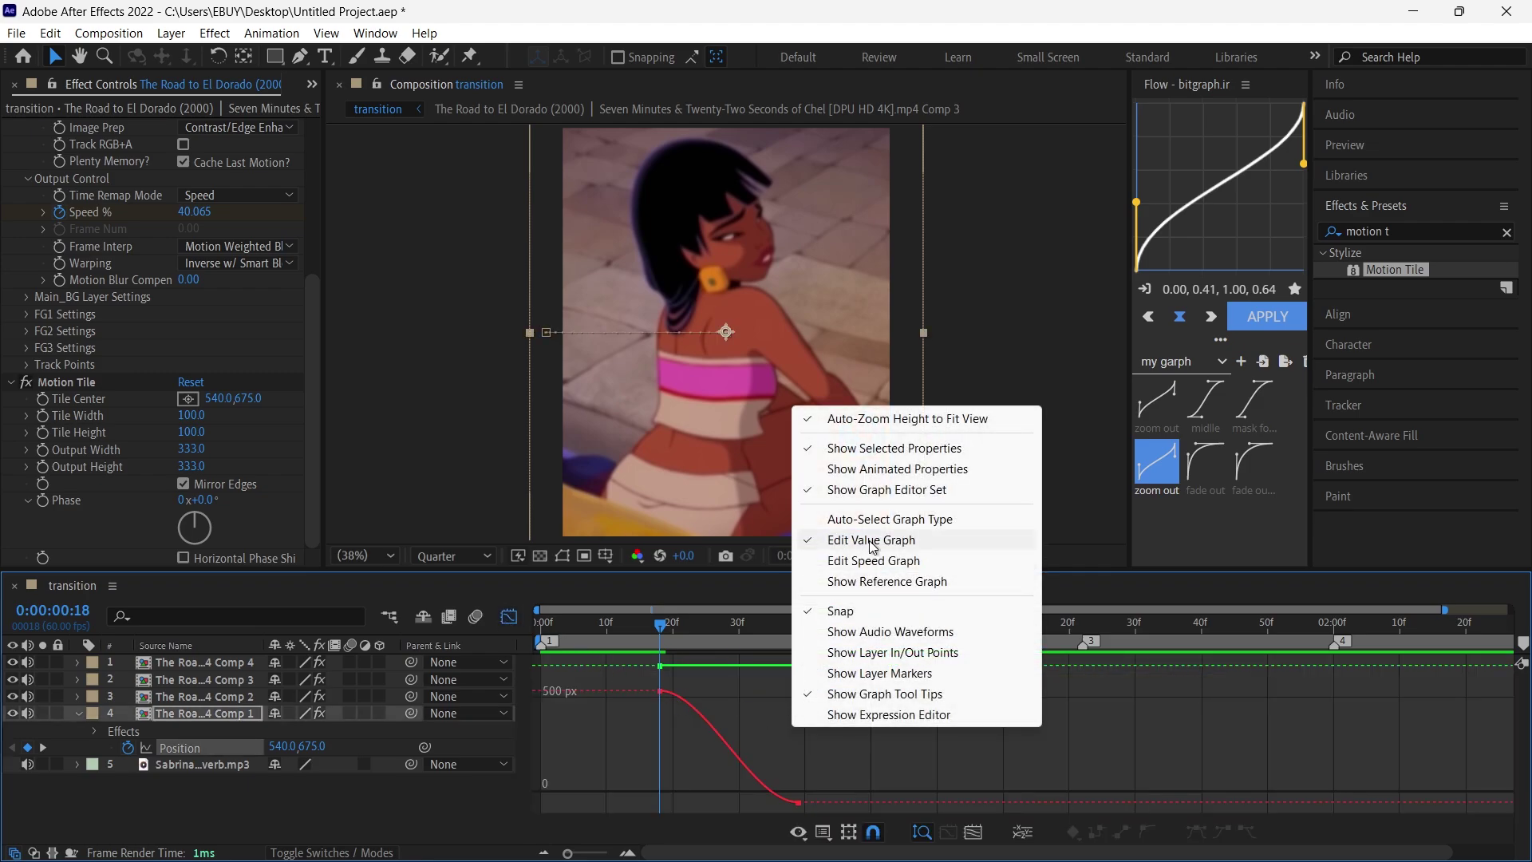
click(894, 563)
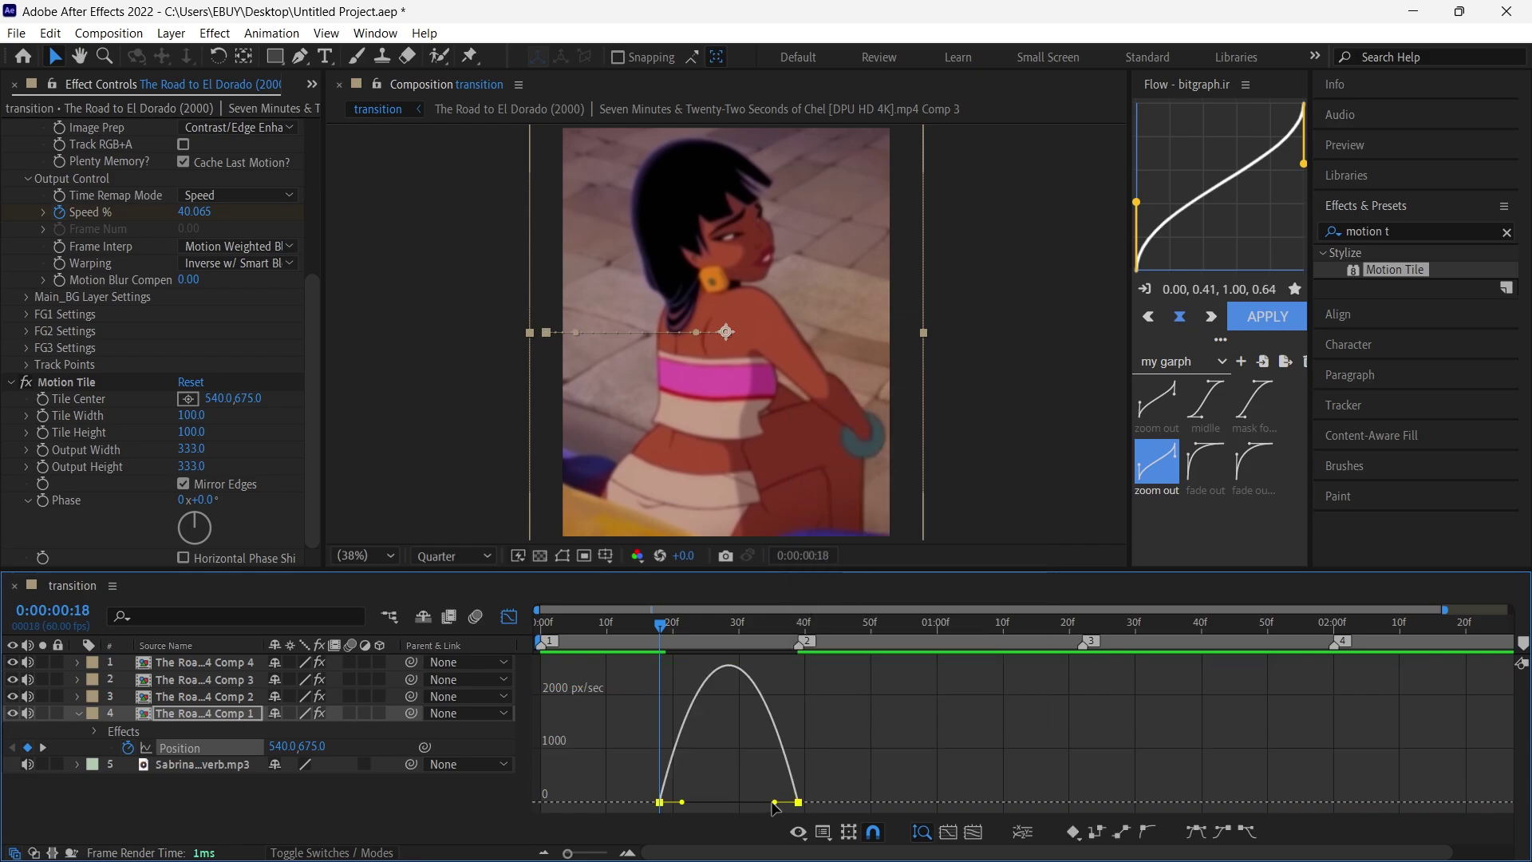
drag(774, 802, 730, 799)
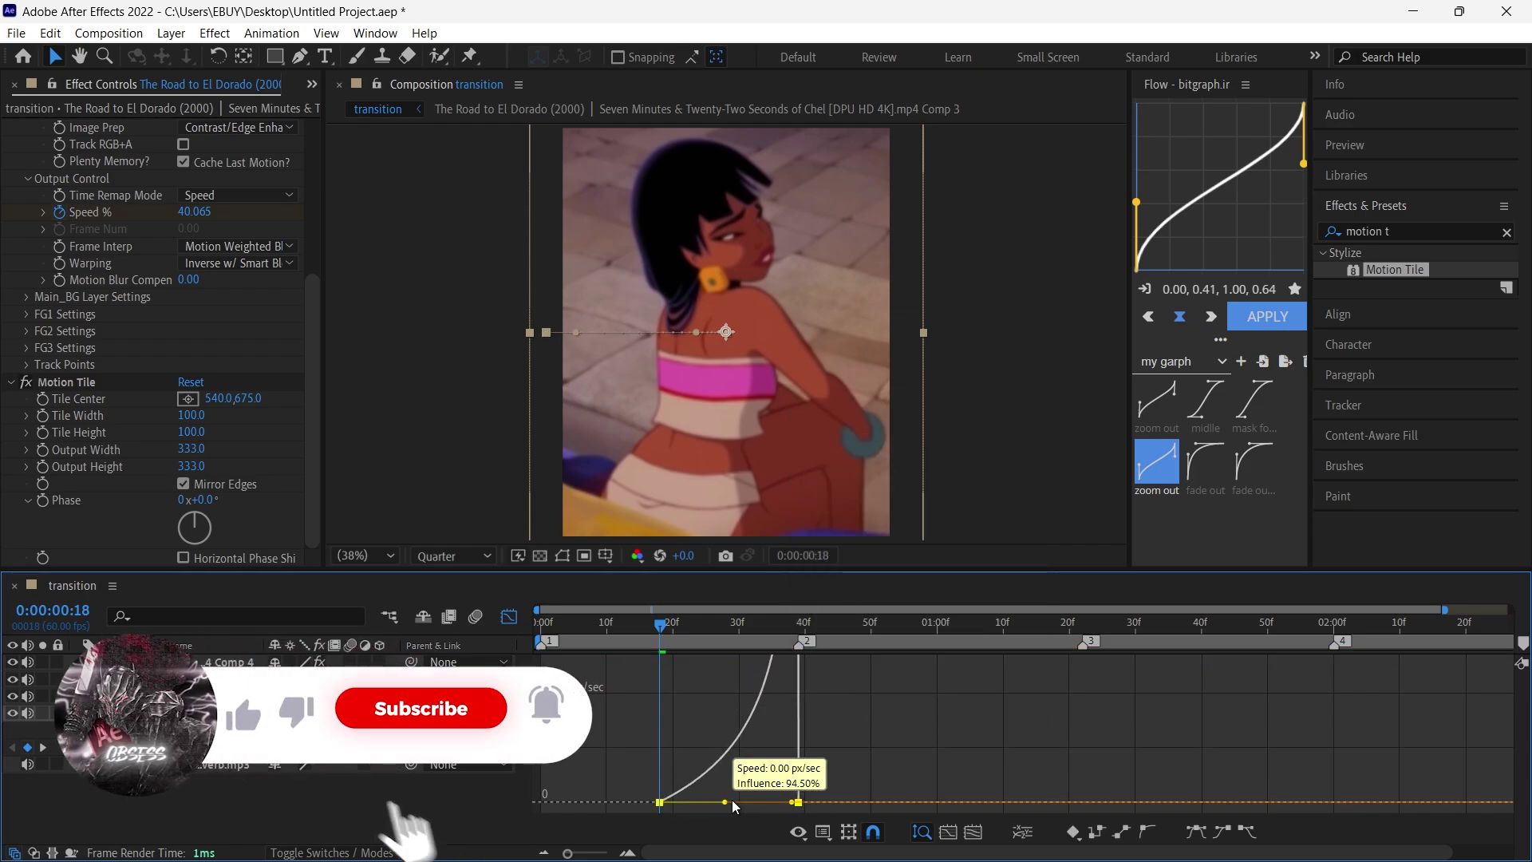
click(508, 617)
click(712, 663)
- Preview the Comp 1 to Comp 2 transition from the beginning of the composition
drag(670, 638, 540, 642)
key(space)
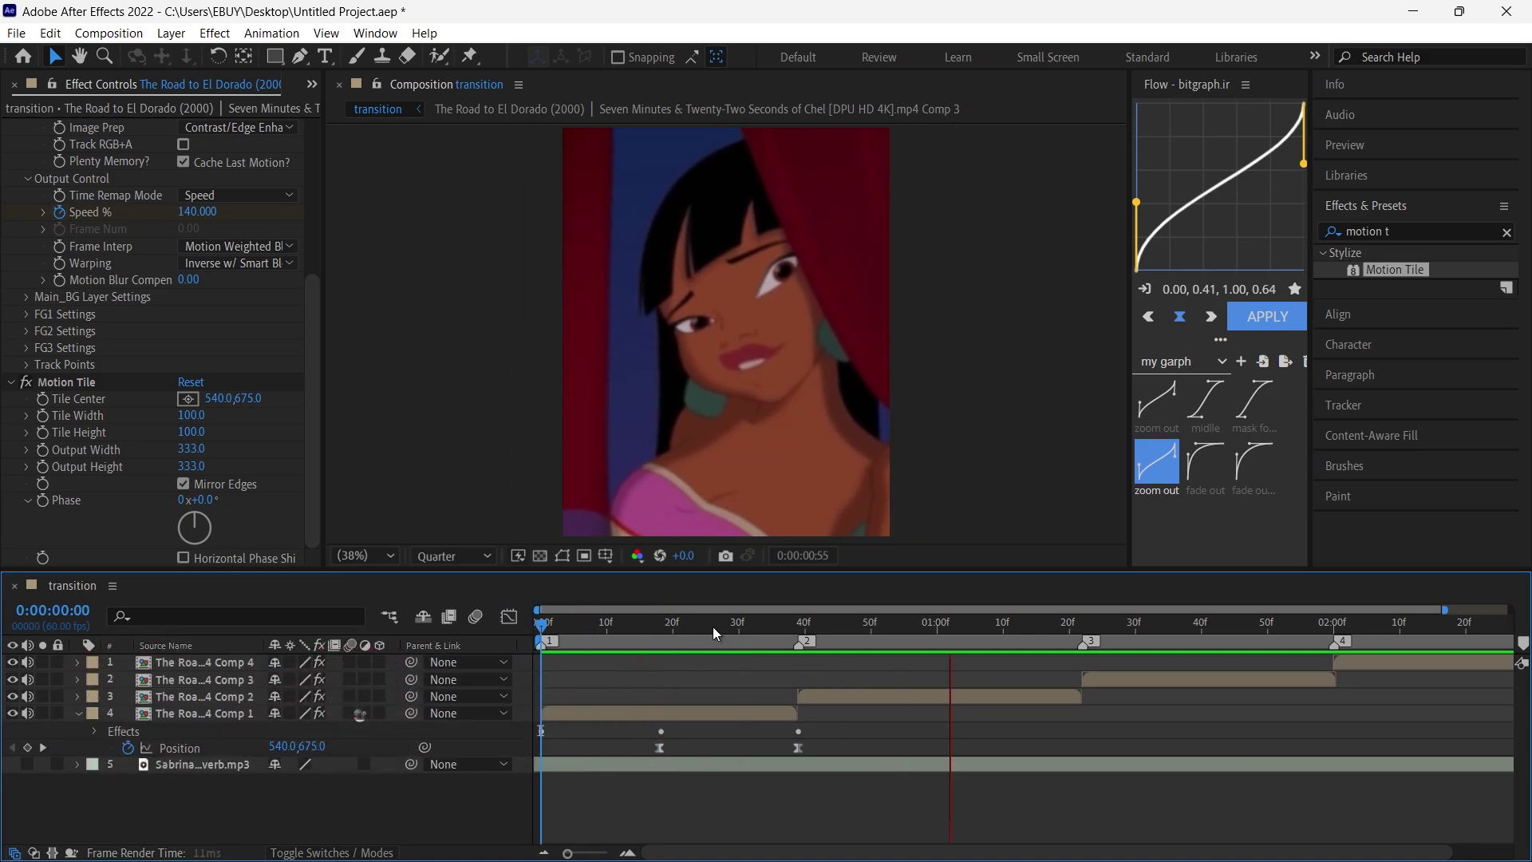
key(space)
- Apply Motion Tile to the Comp 2 layer with output width and height of 333 and Mirror Edges enabled
drag(744, 628, 801, 660)
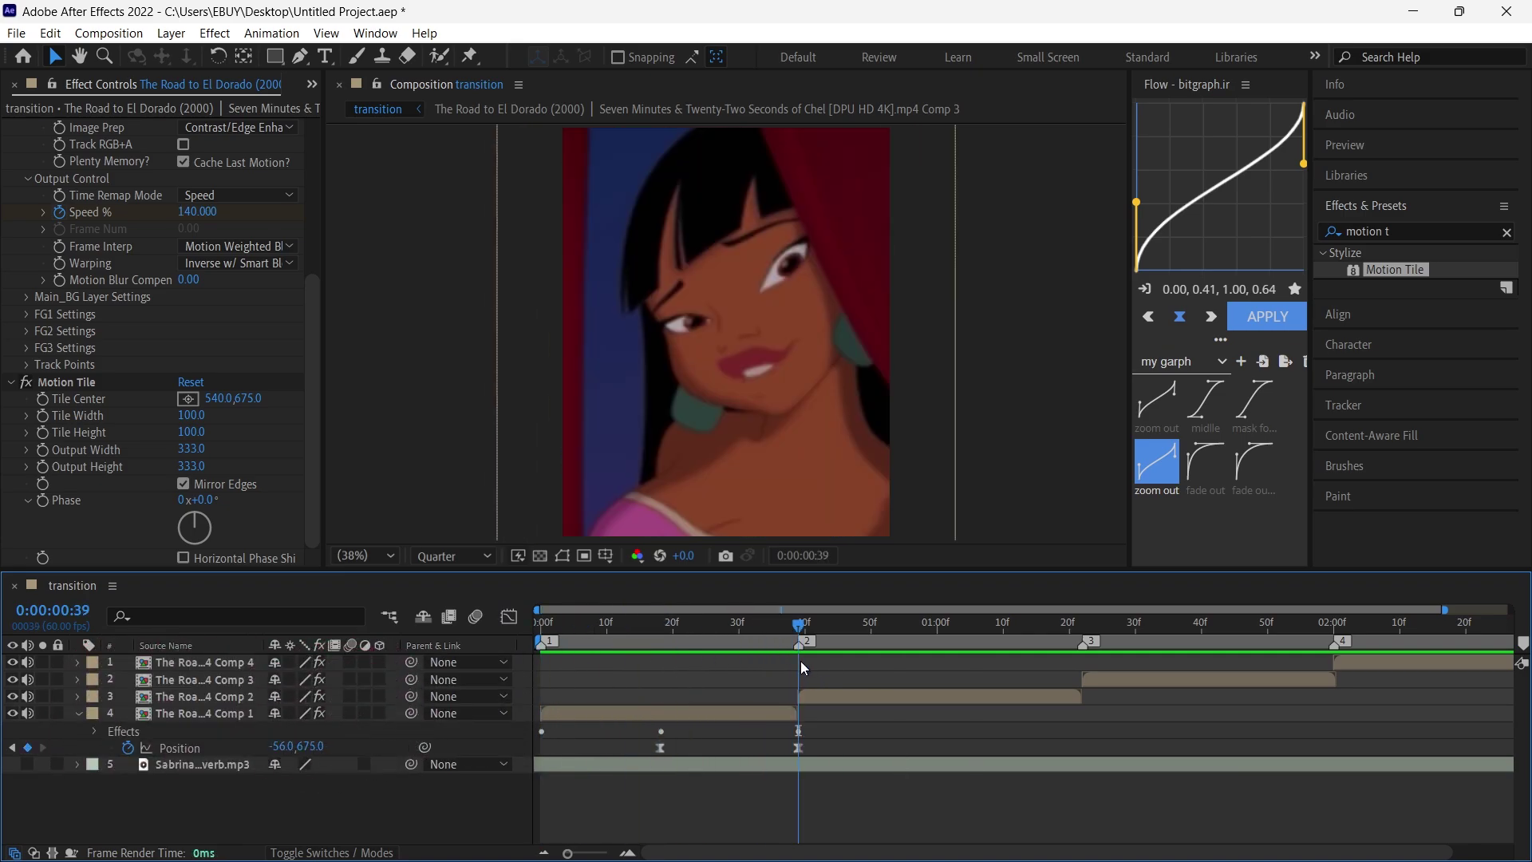
click(825, 696)
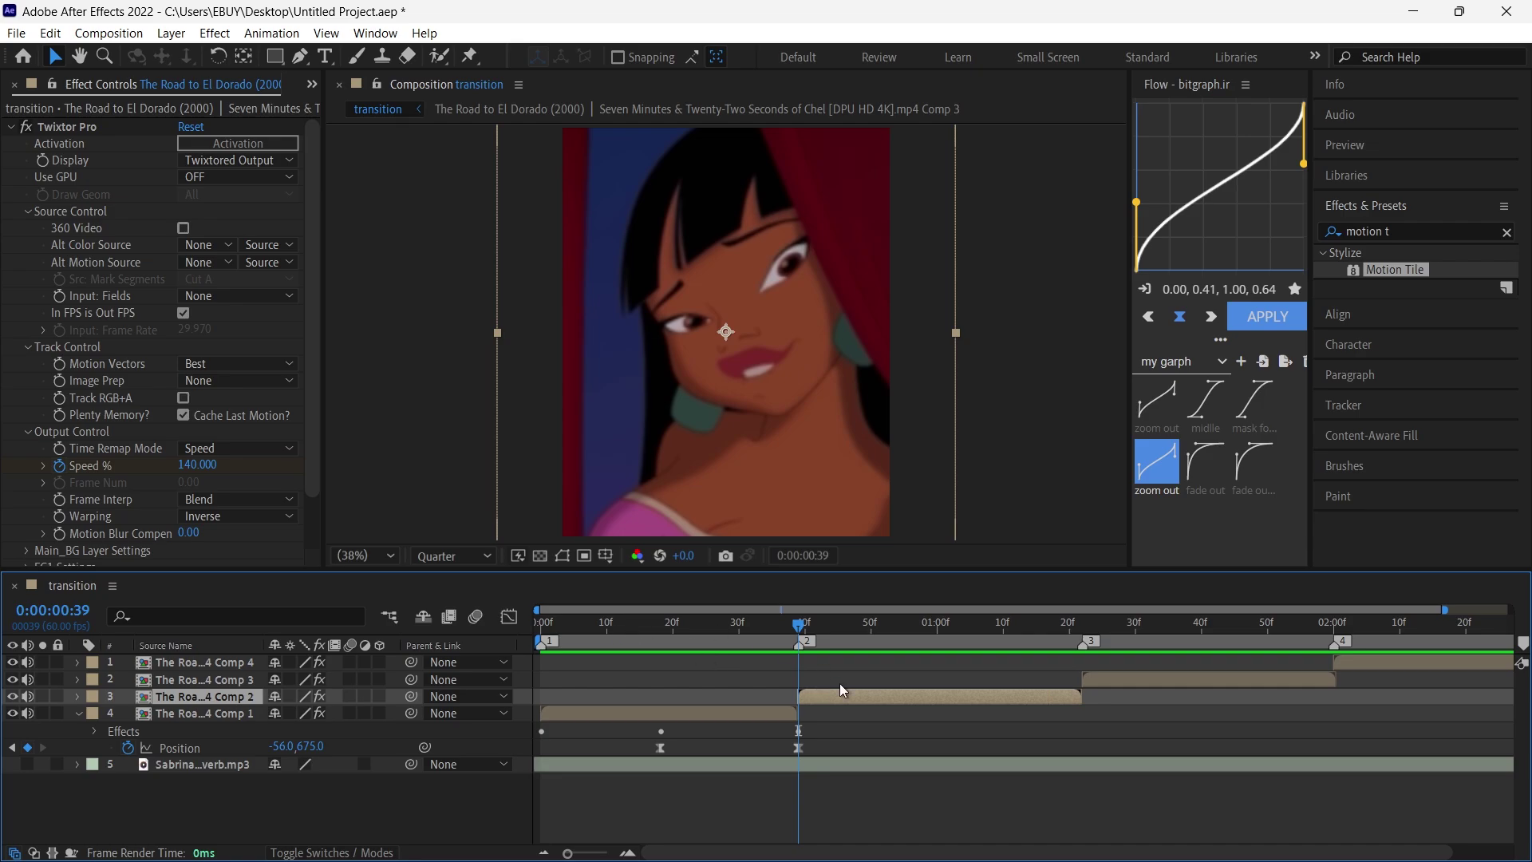
drag(1416, 279, 896, 697)
click(191, 449)
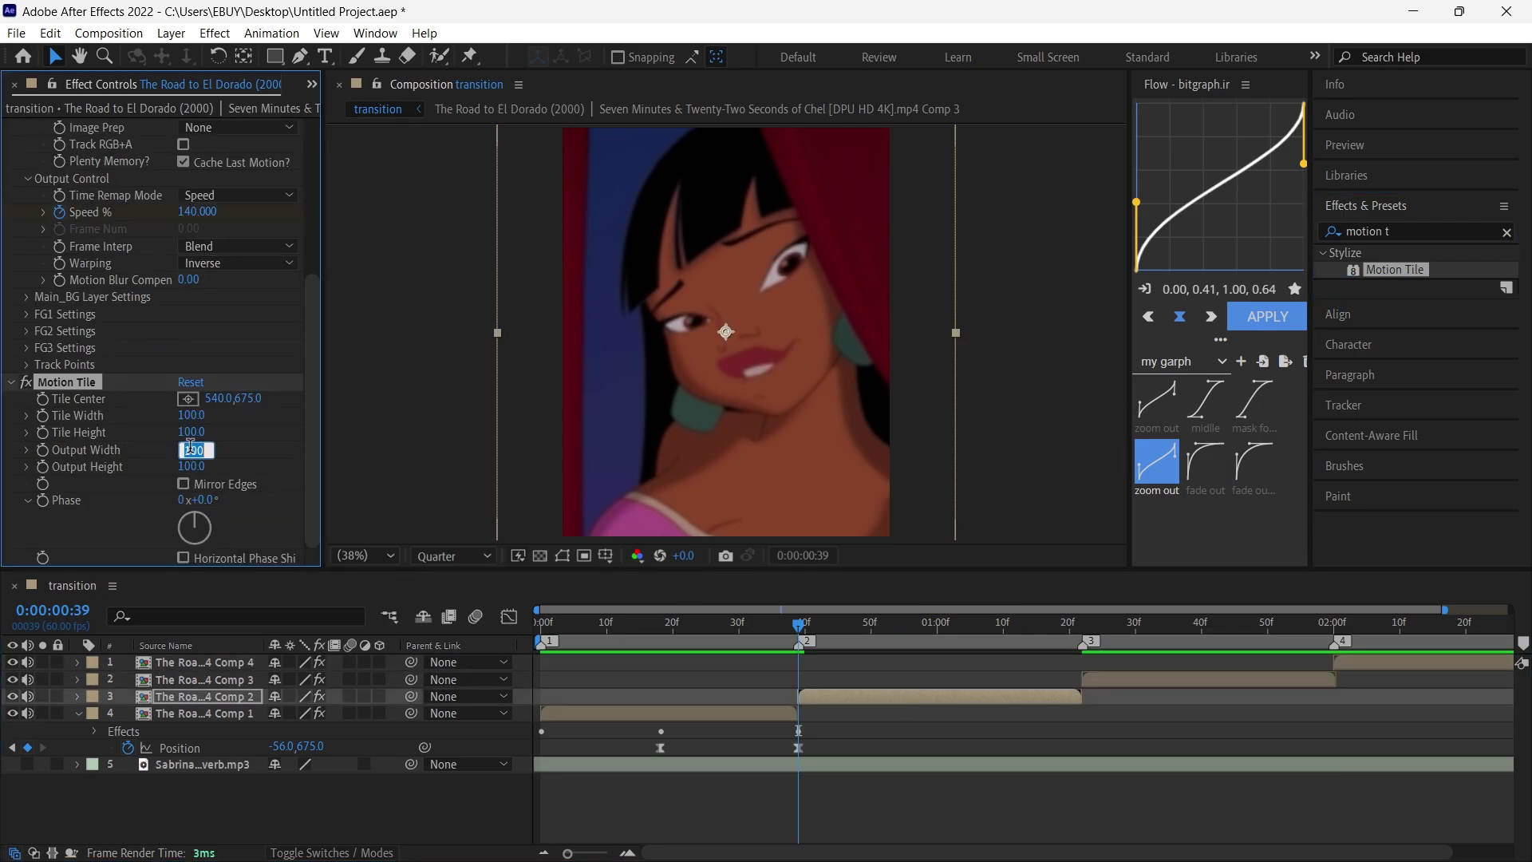
click(851, 709)
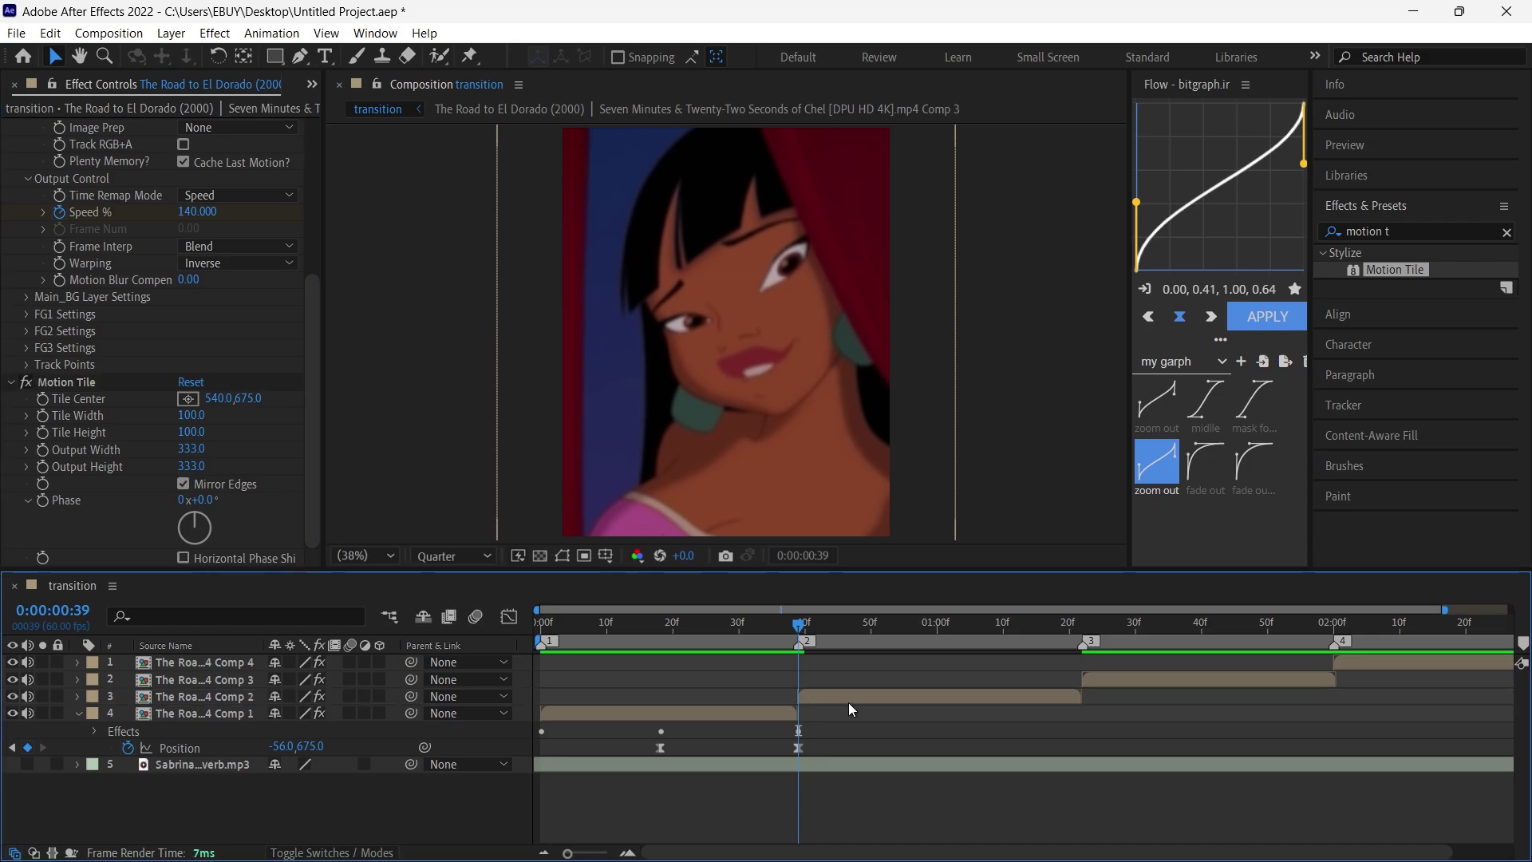
- Animate Comp 2's Position from X 1220 at frame 39 to X 540 at the one-second mark
click(849, 702)
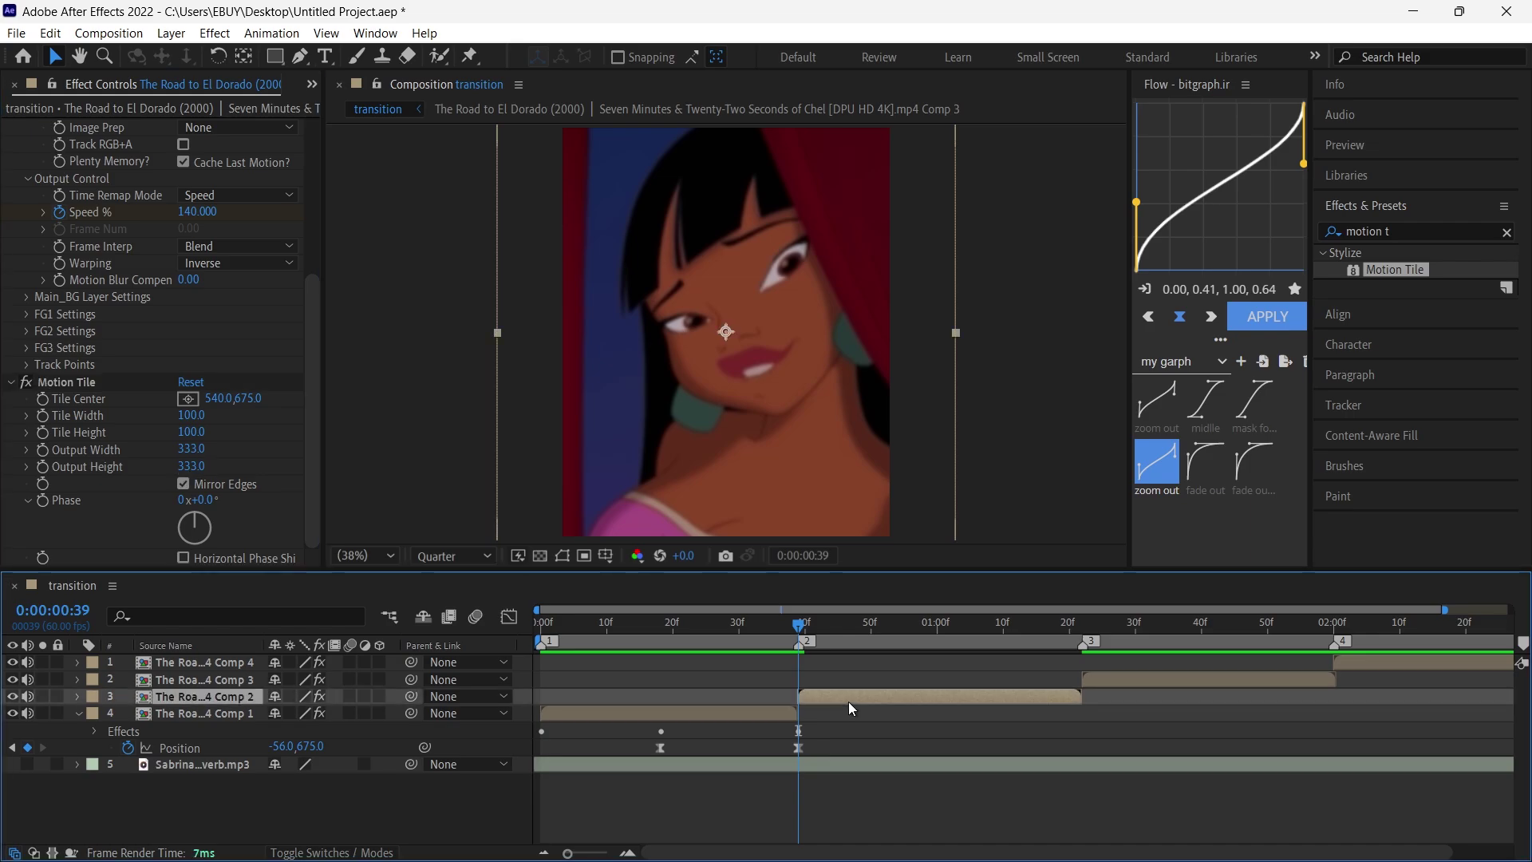
key(p)
click(128, 714)
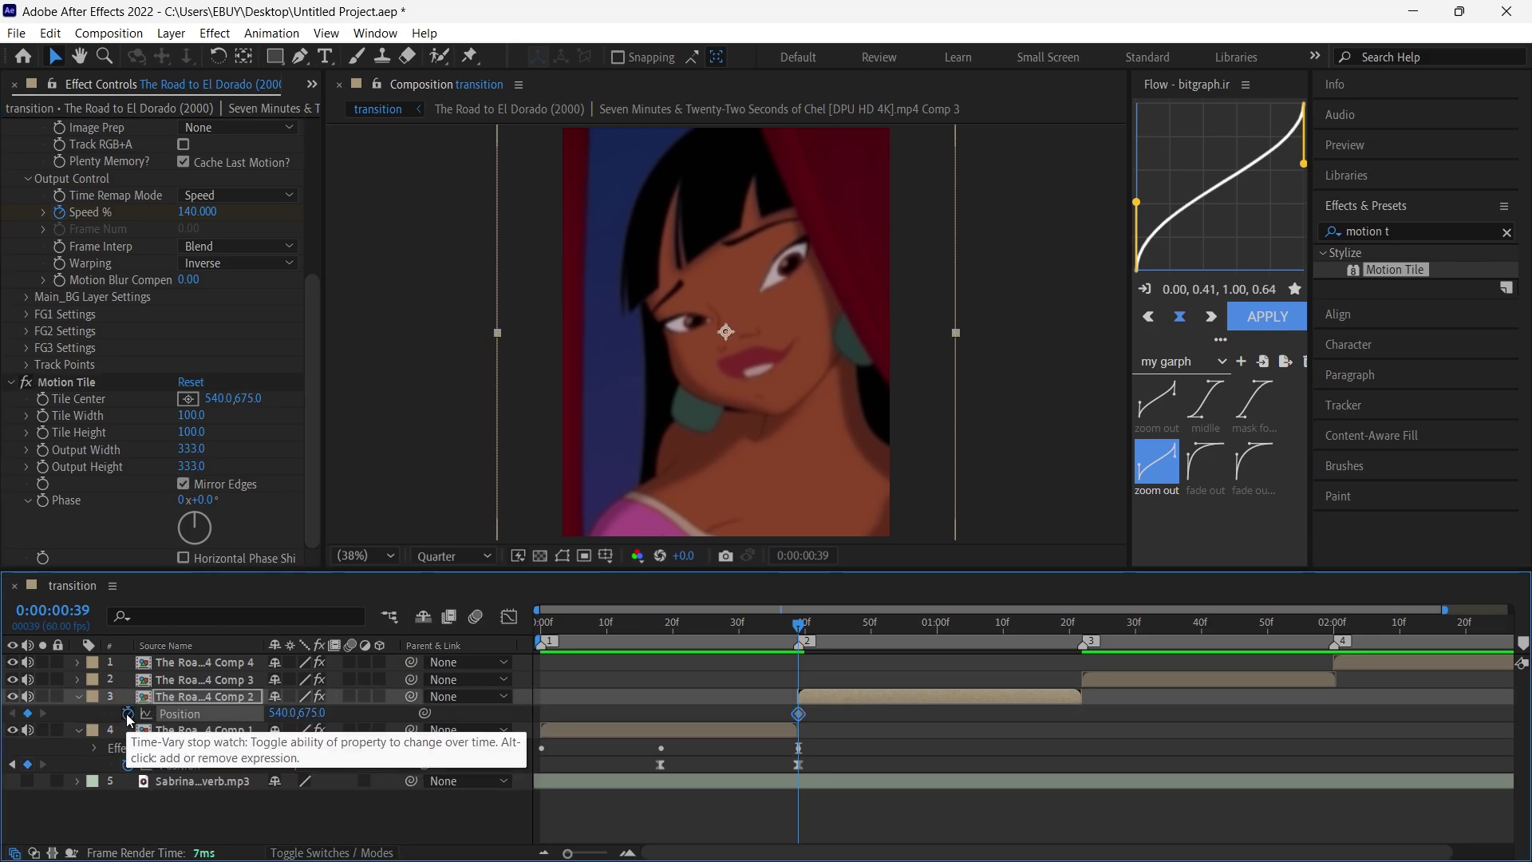
drag(801, 715, 940, 720)
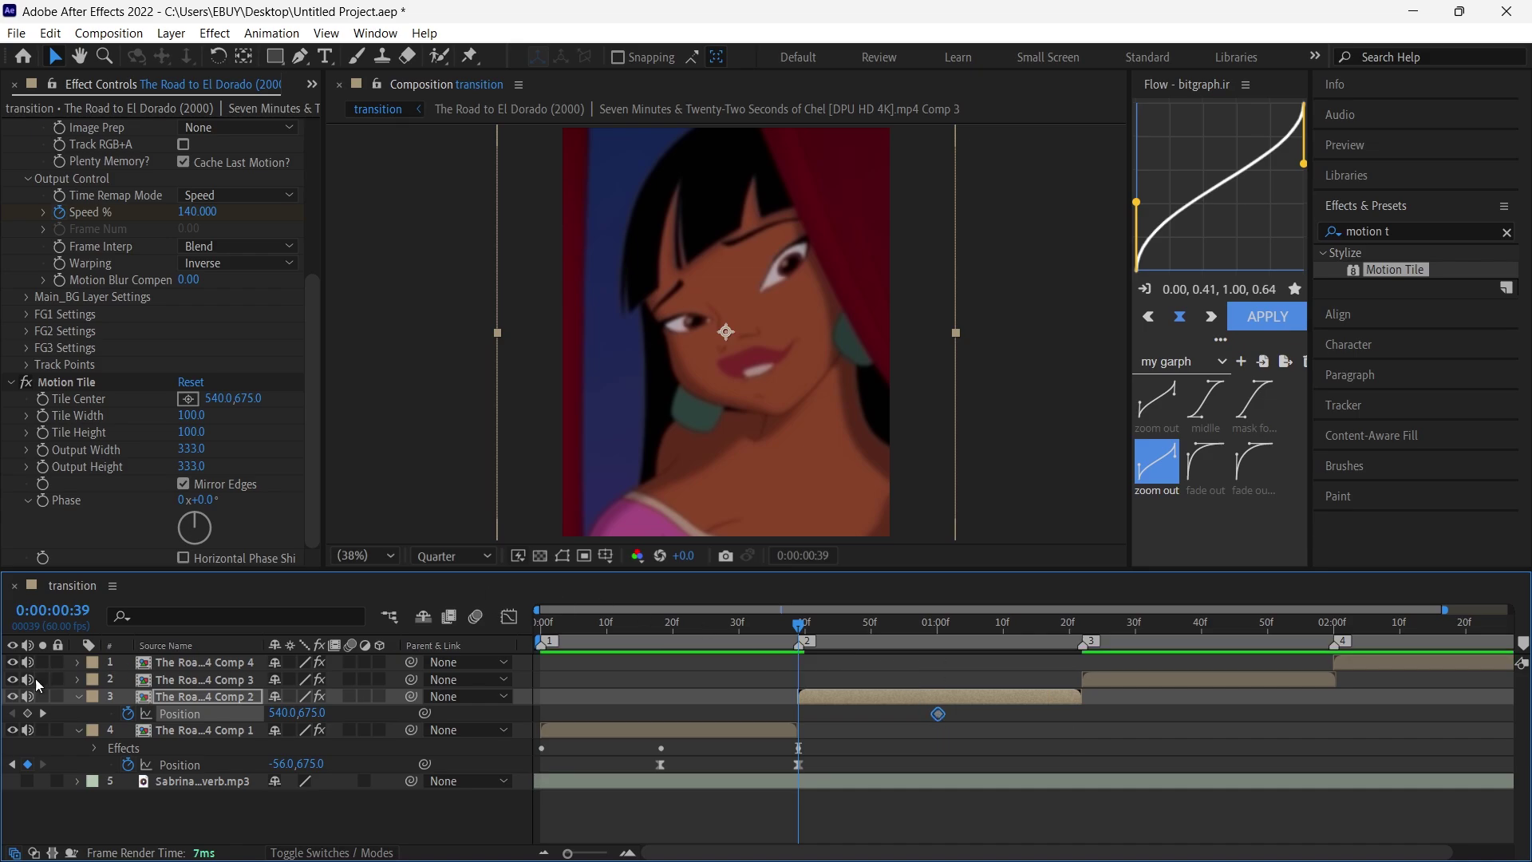
click(27, 714)
drag(285, 712, 648, 658)
- Easy Ease Comp 2's two Position keyframes, select them in the graph editor, and preview the transition from the start
key(F9)
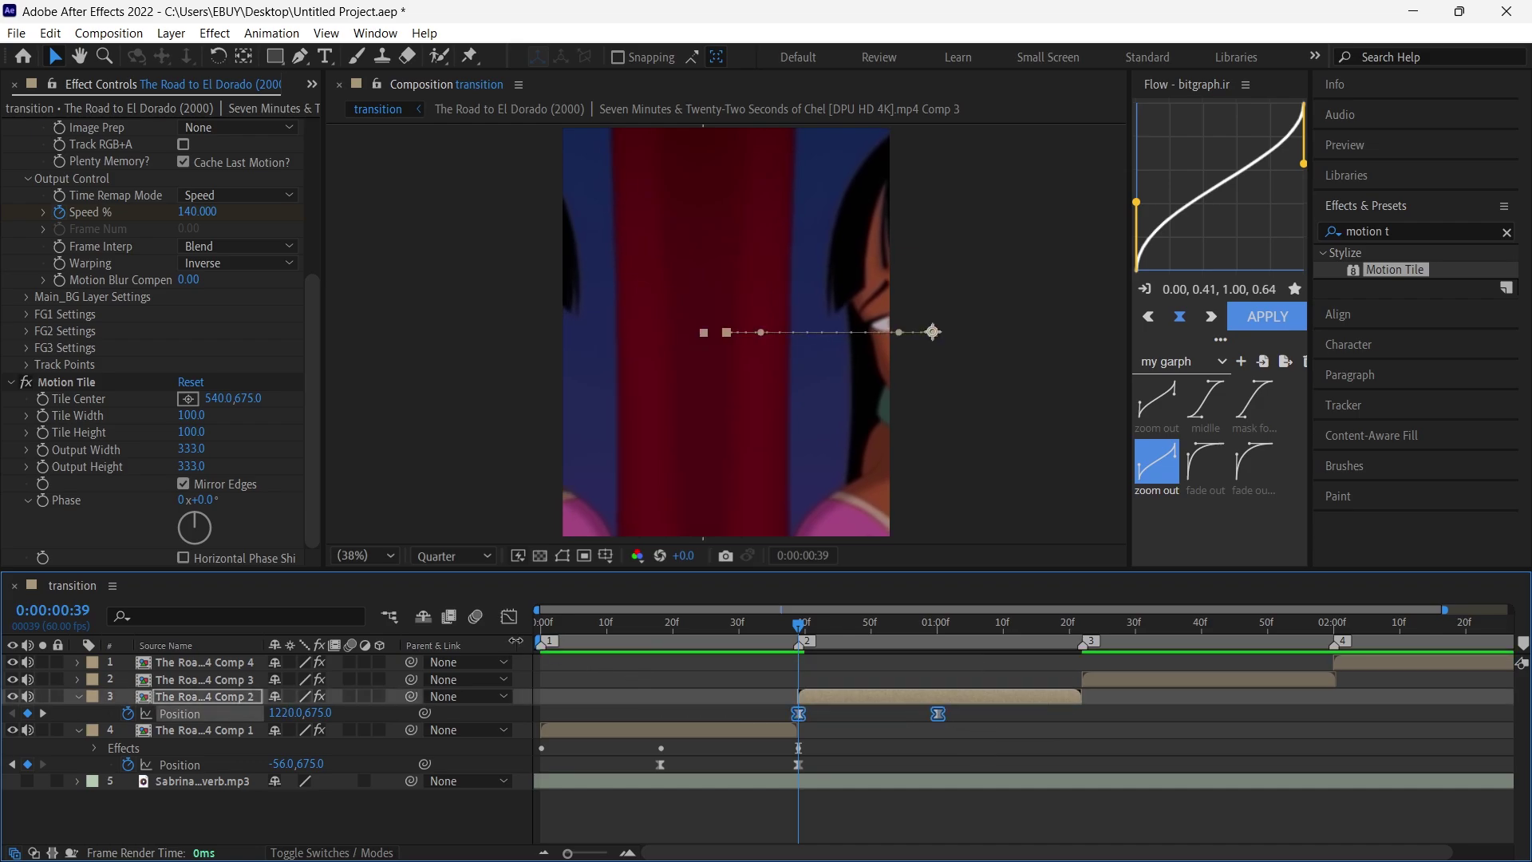
click(509, 616)
drag(1044, 732, 745, 804)
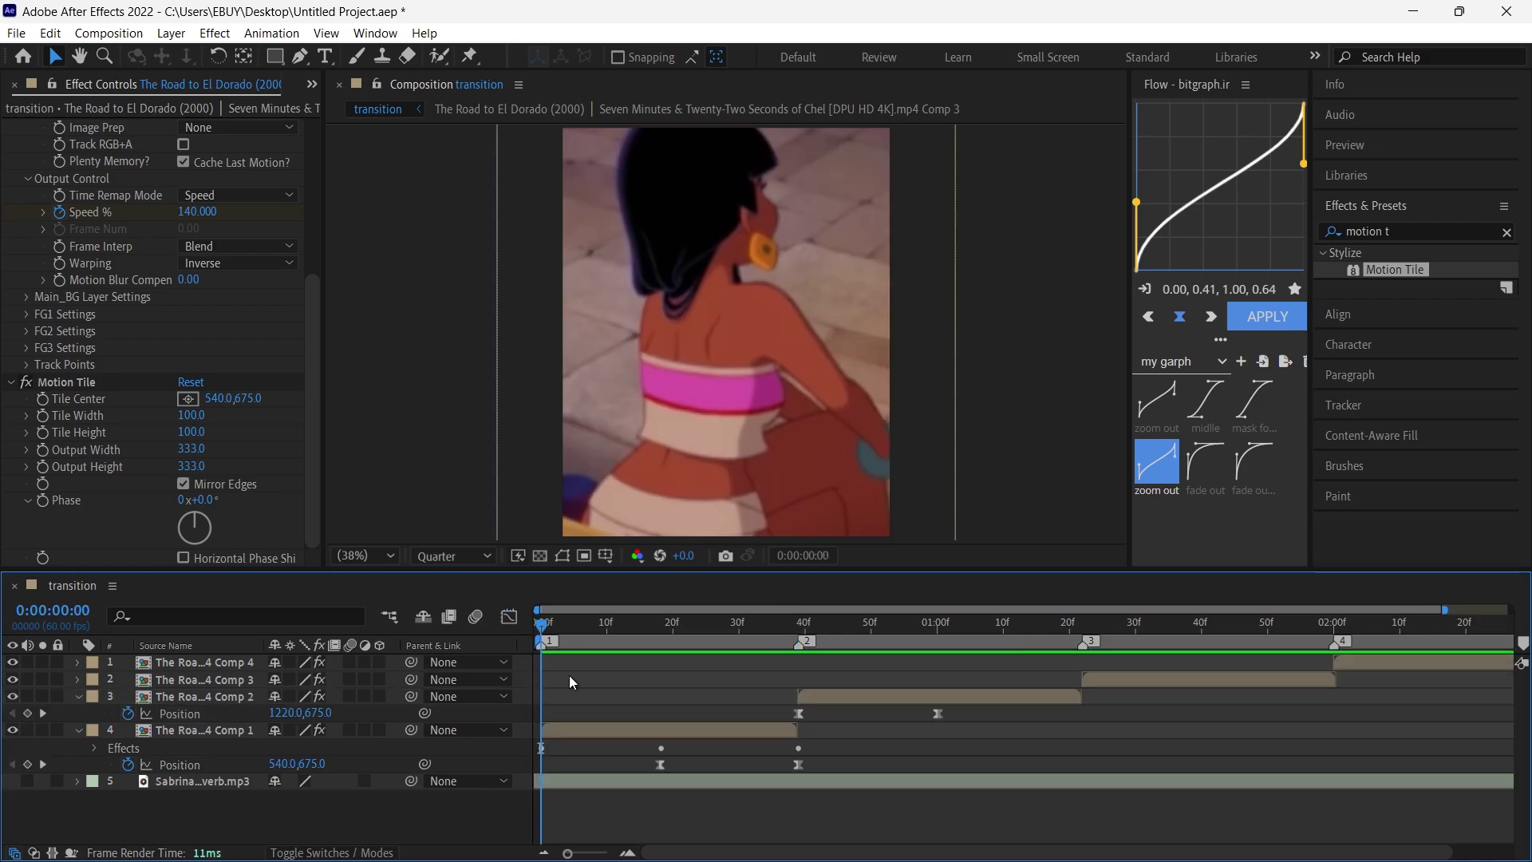
key(space)
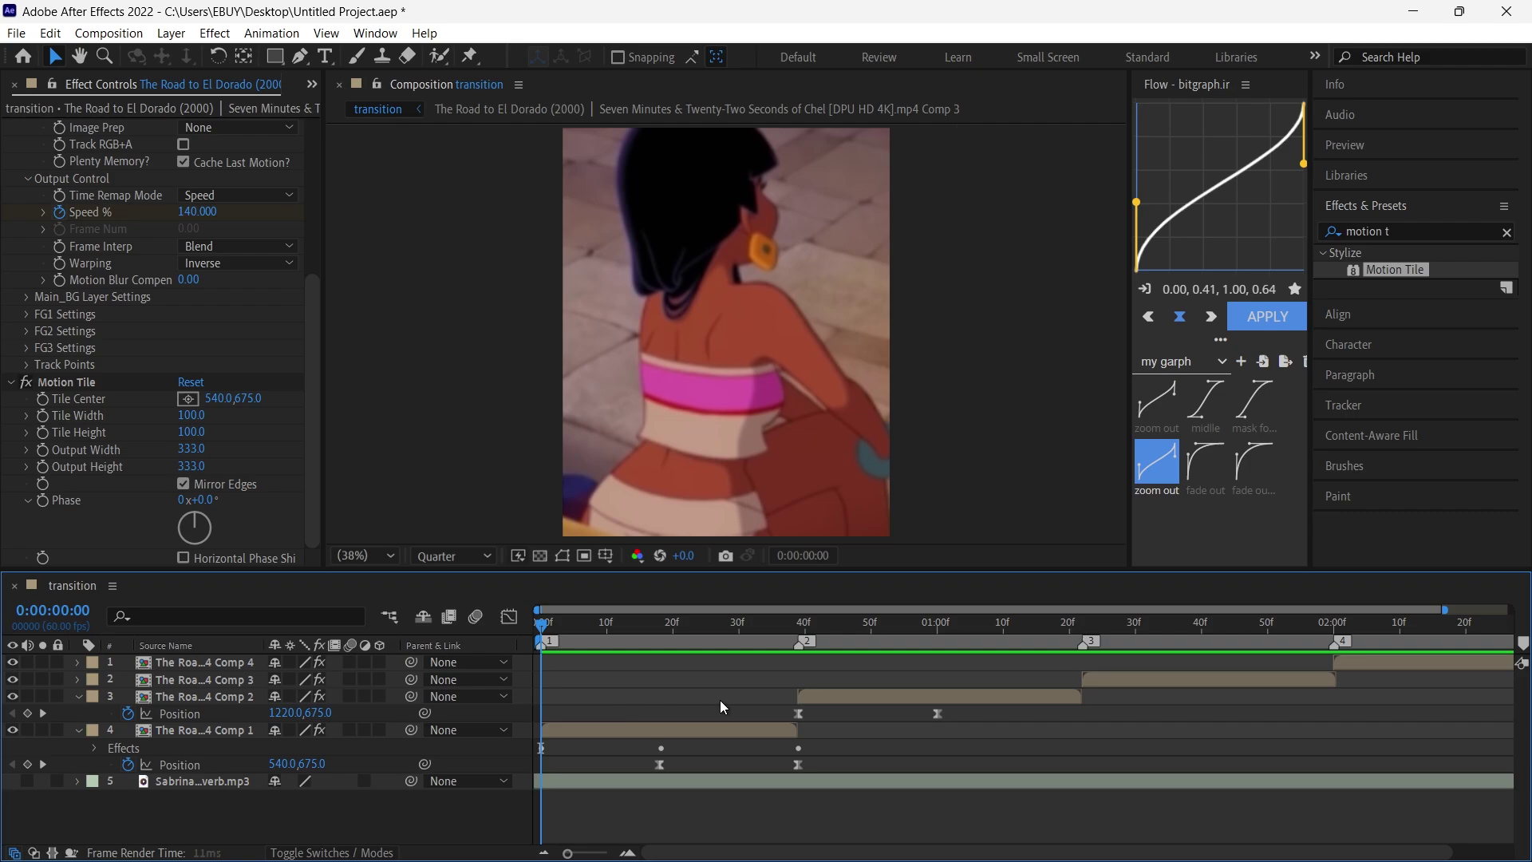
- With the current time at 0:00:01:00, add a null object and place it directly above the Comp 2 layer
drag(1087, 630, 937, 693)
click(938, 694)
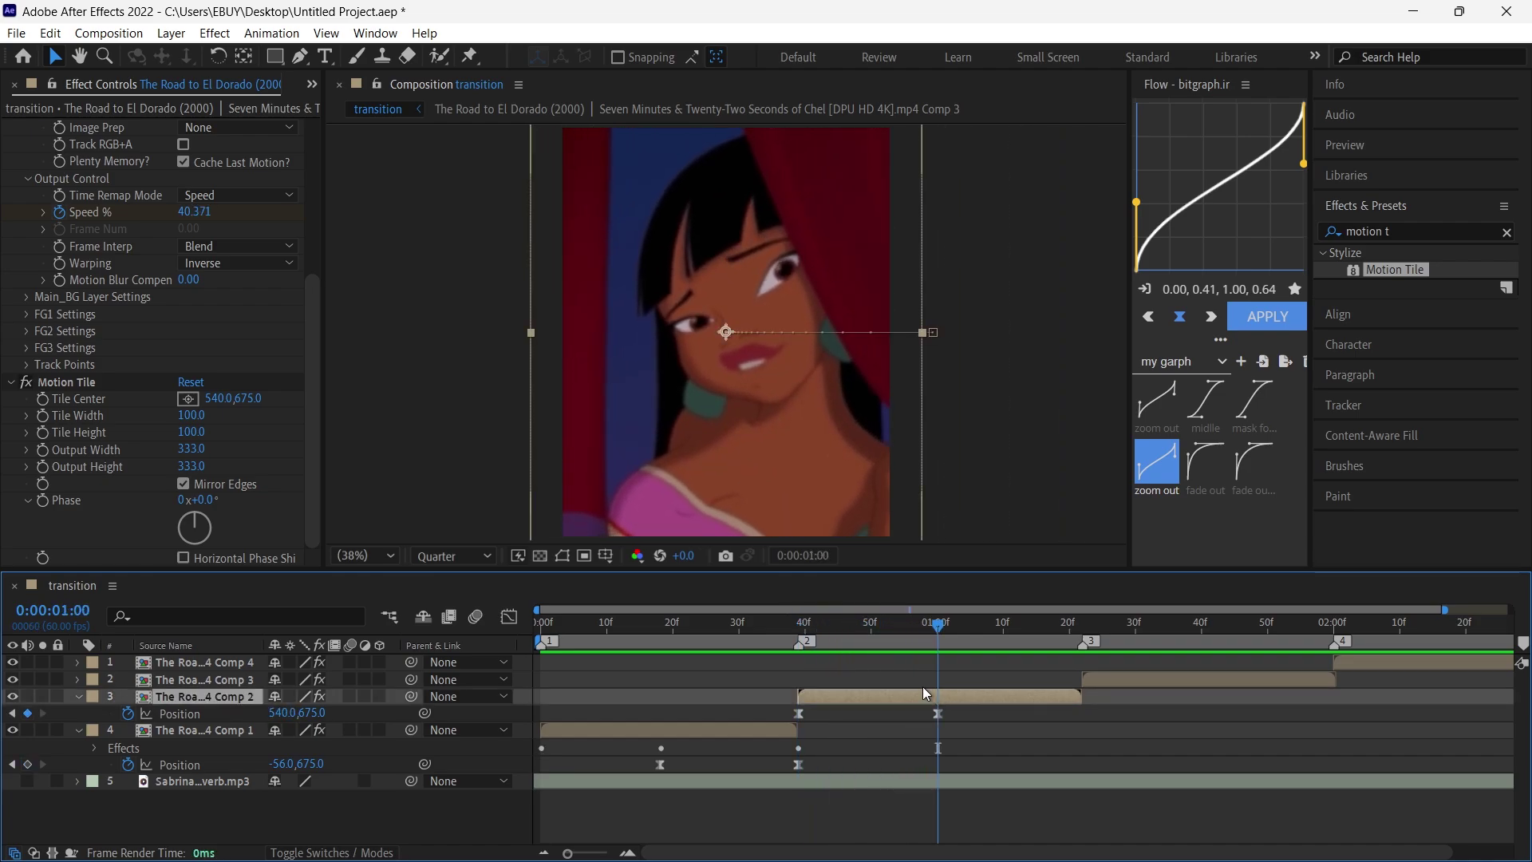
click(921, 683)
right_click(865, 714)
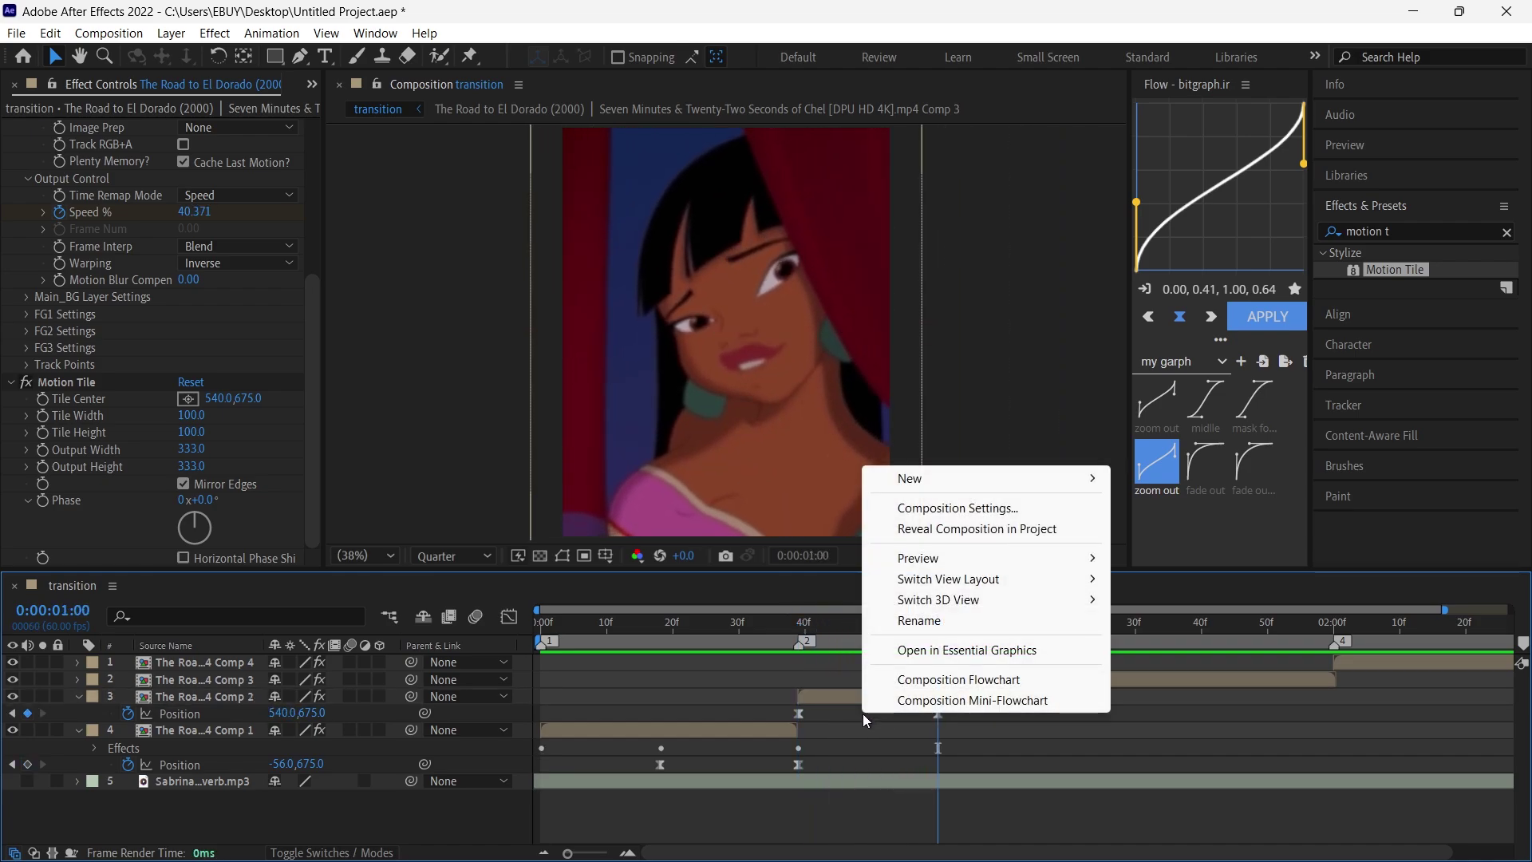
mouse_move(979, 478)
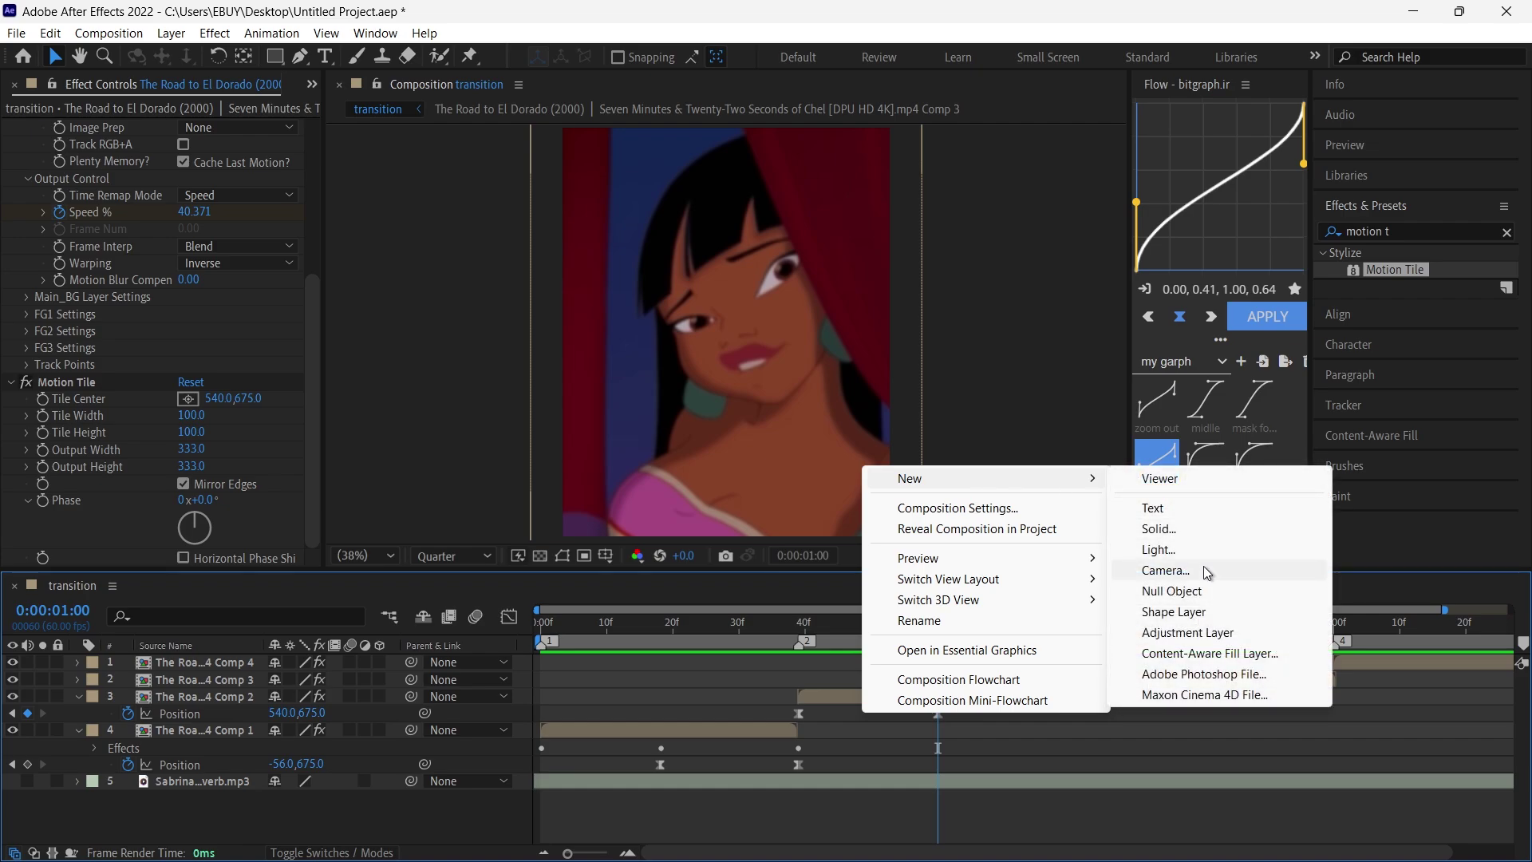
click(1195, 594)
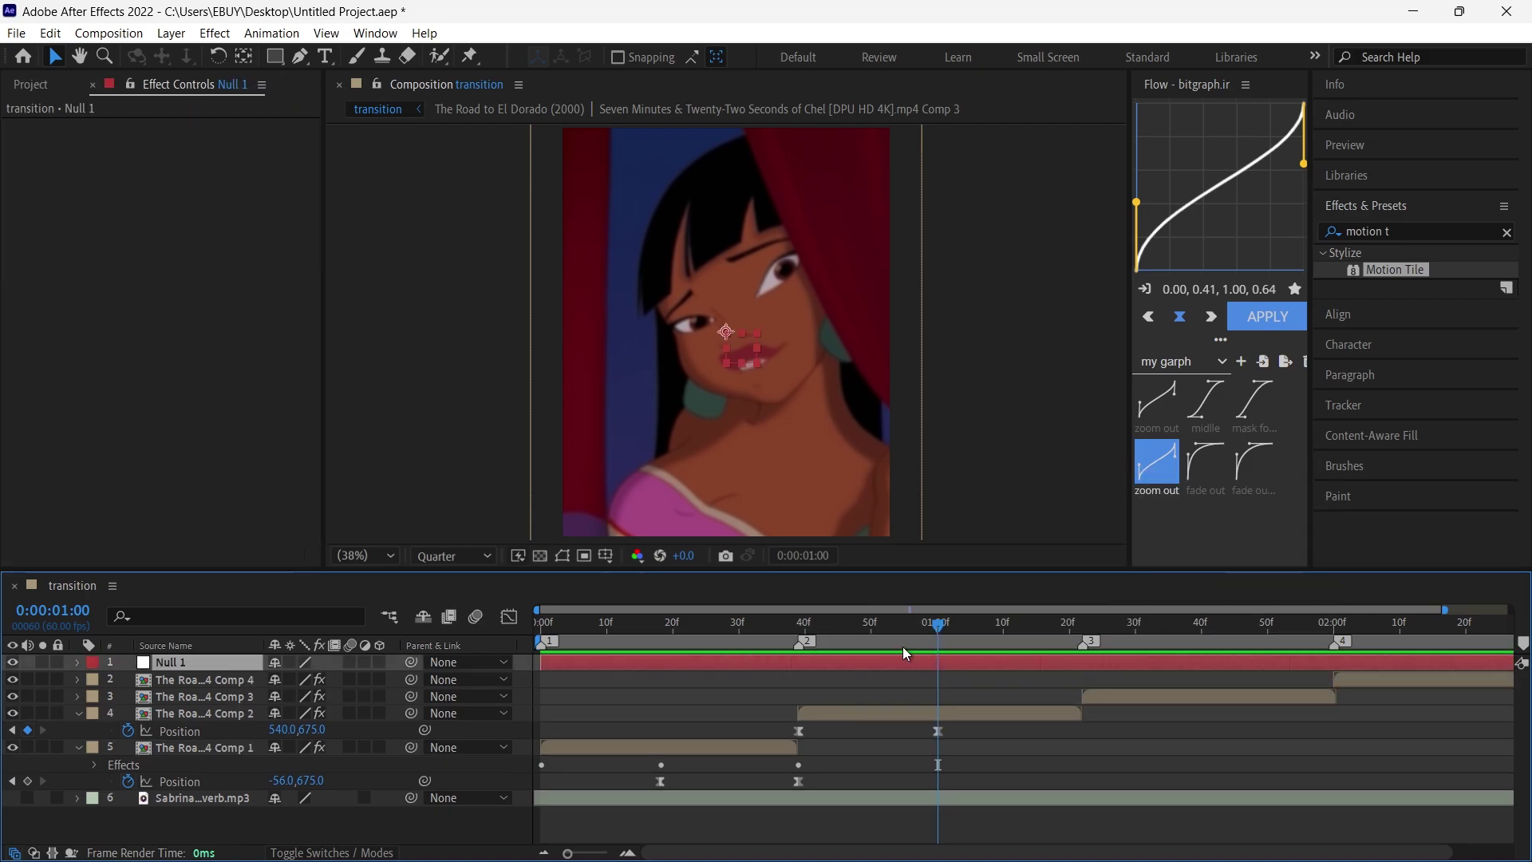
drag(196, 662, 209, 703)
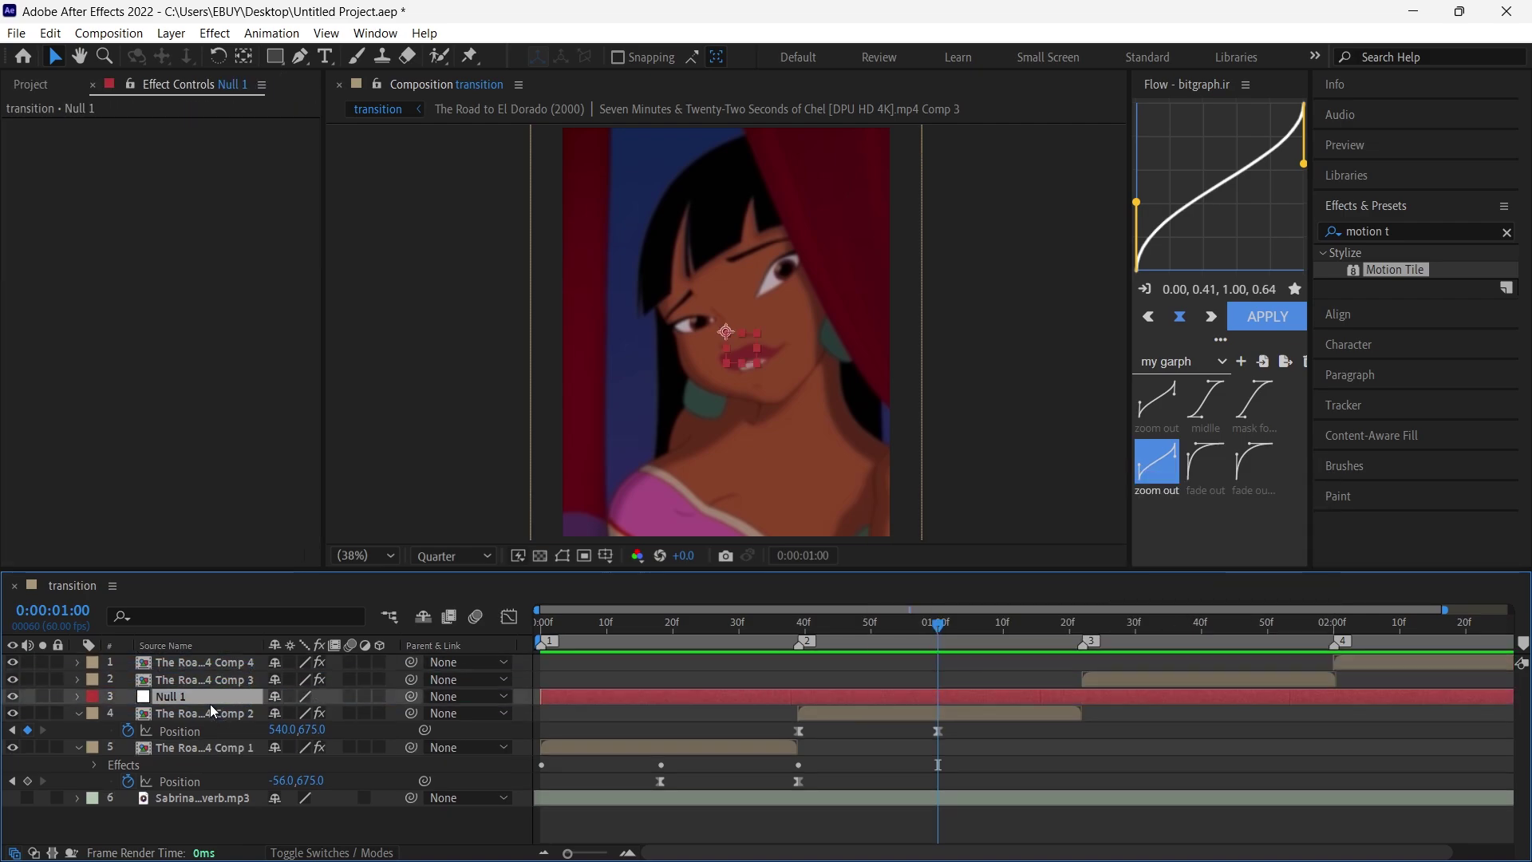
- Trim the null object to match the Comp 2 clip, from frame 39 to 0:00:01:22, deleting the leftover pieces
click(801, 624)
key(ctrl+shift+d)
click(1110, 643)
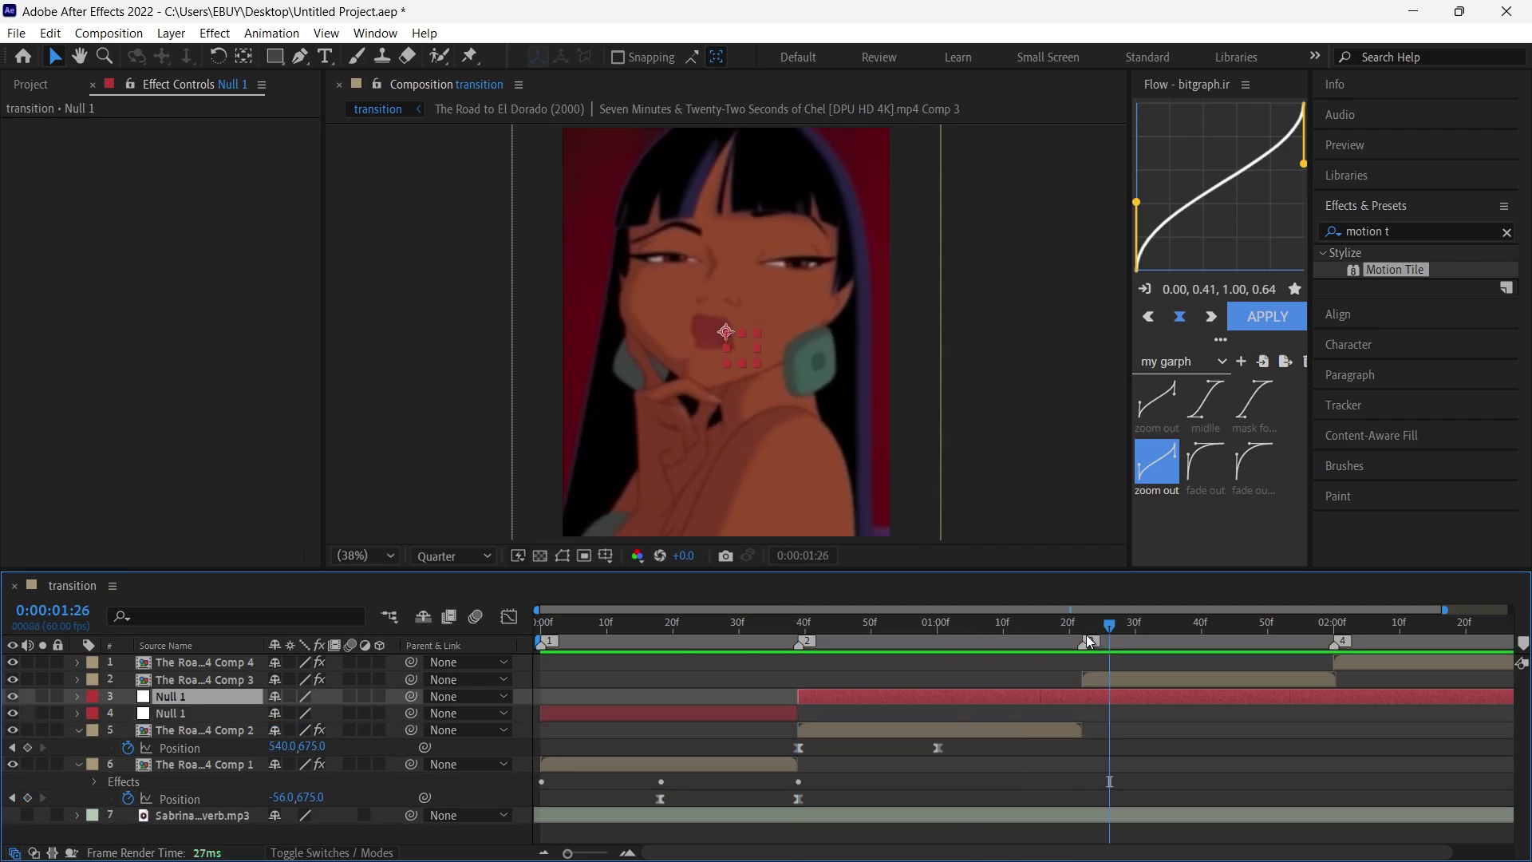
click(1083, 640)
key(ctrl+shift+d)
key(Delete)
click(788, 712)
key(Delete)
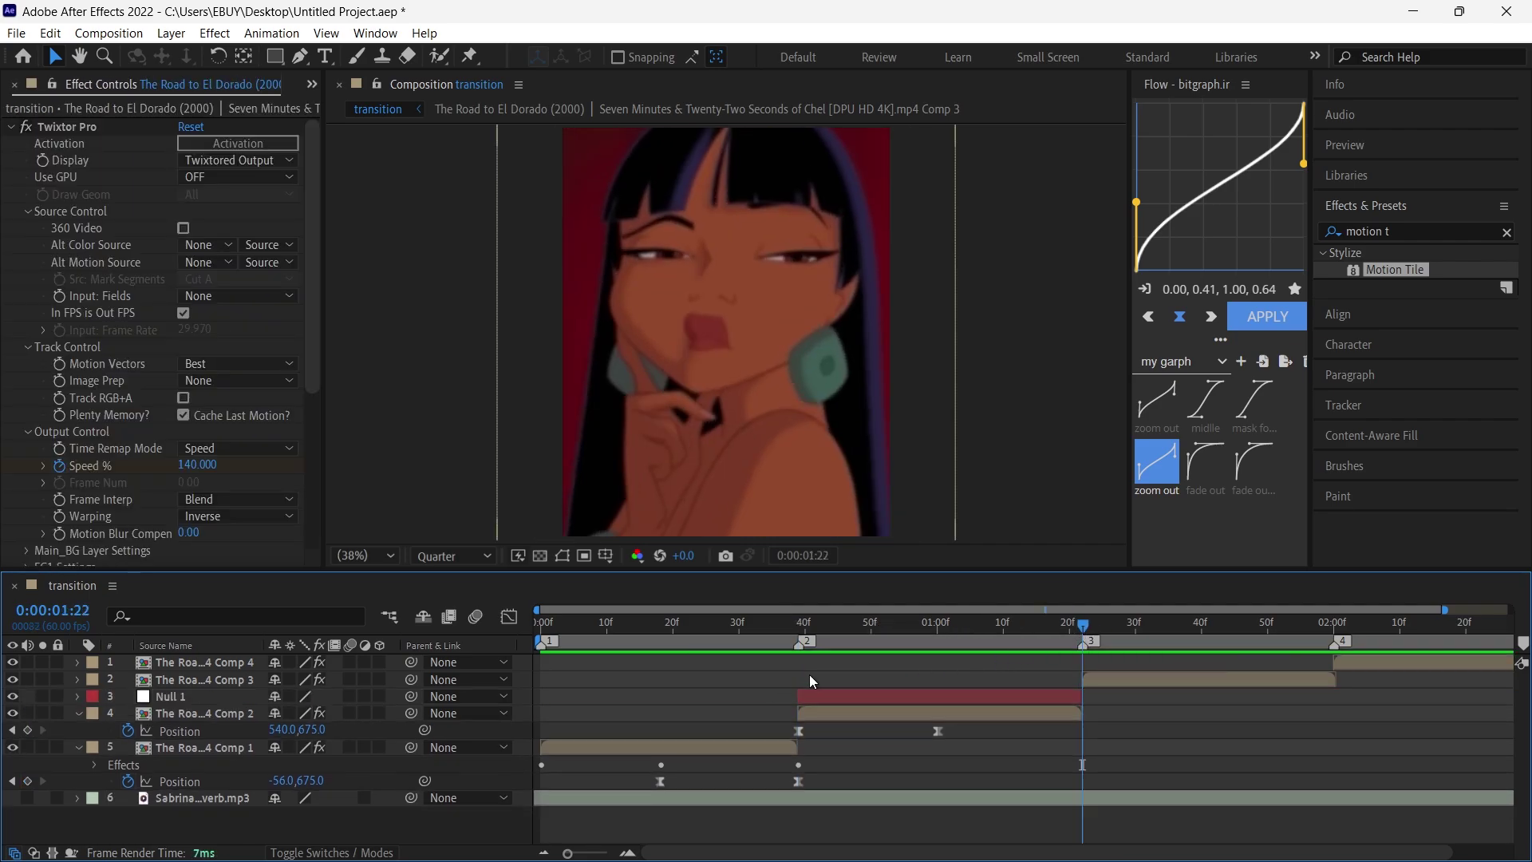
- With the current time at frame 39, parent the Comp 2 layer to Null 1
drag(866, 629, 798, 642)
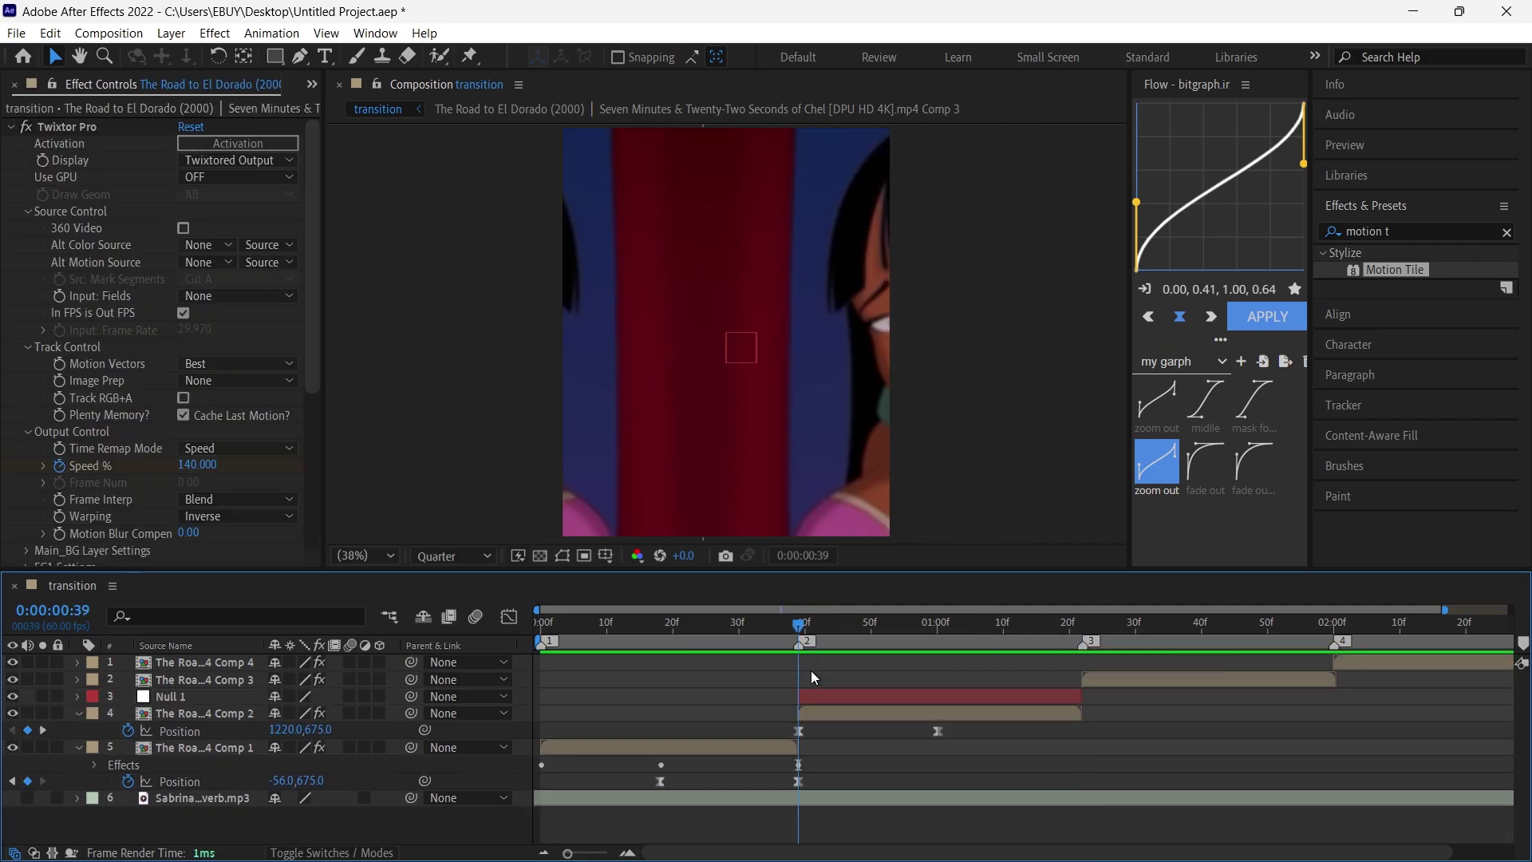
click(844, 716)
drag(409, 712, 184, 697)
- Animate Null 1's Position from X 540 at about frame 56 to X 1054 at 0:00:01:11
click(865, 699)
key(k)
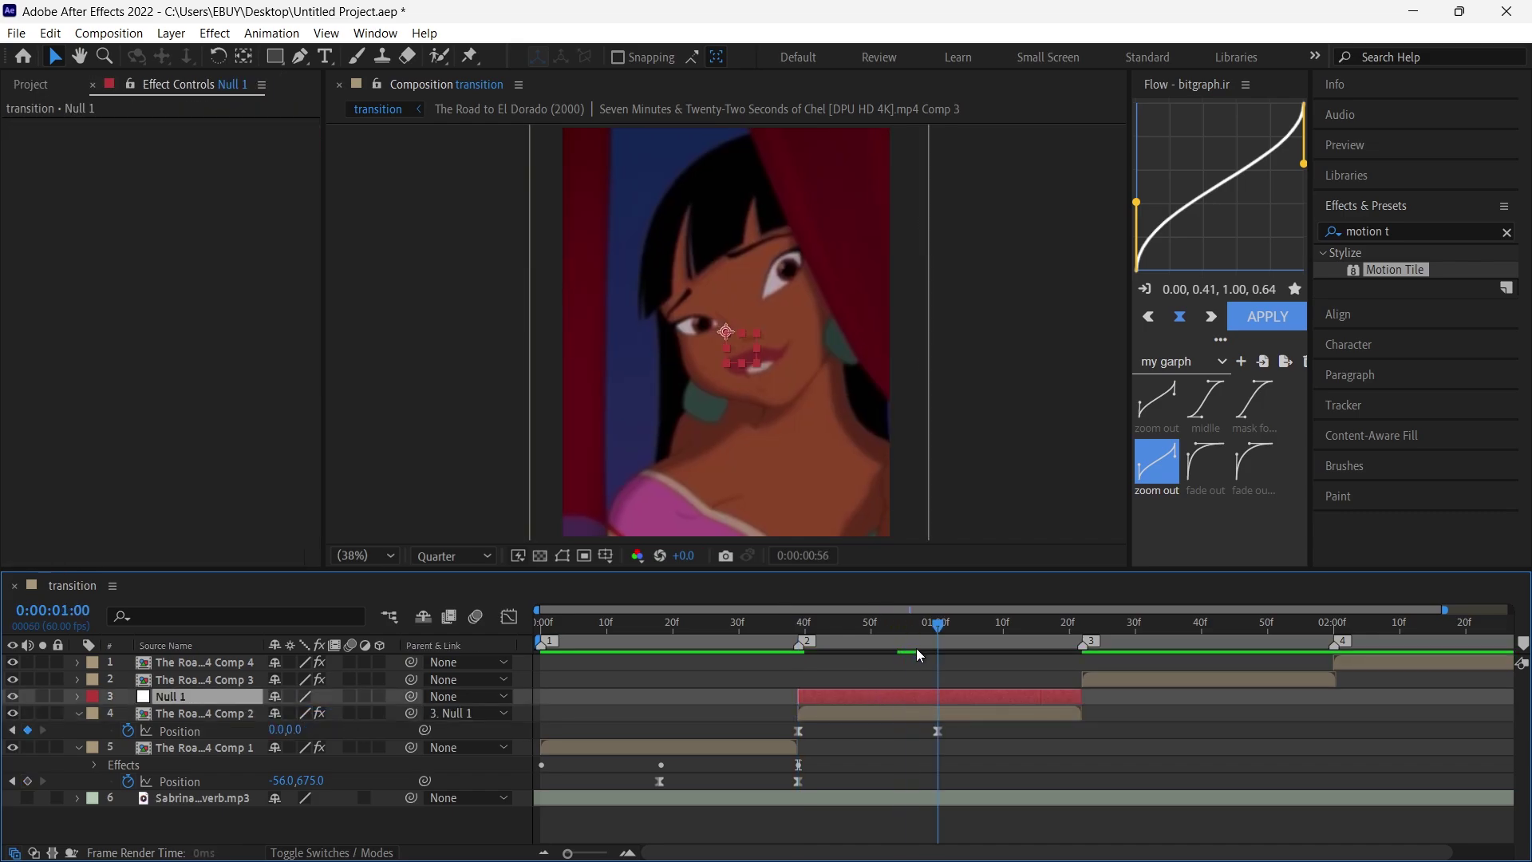
key(p)
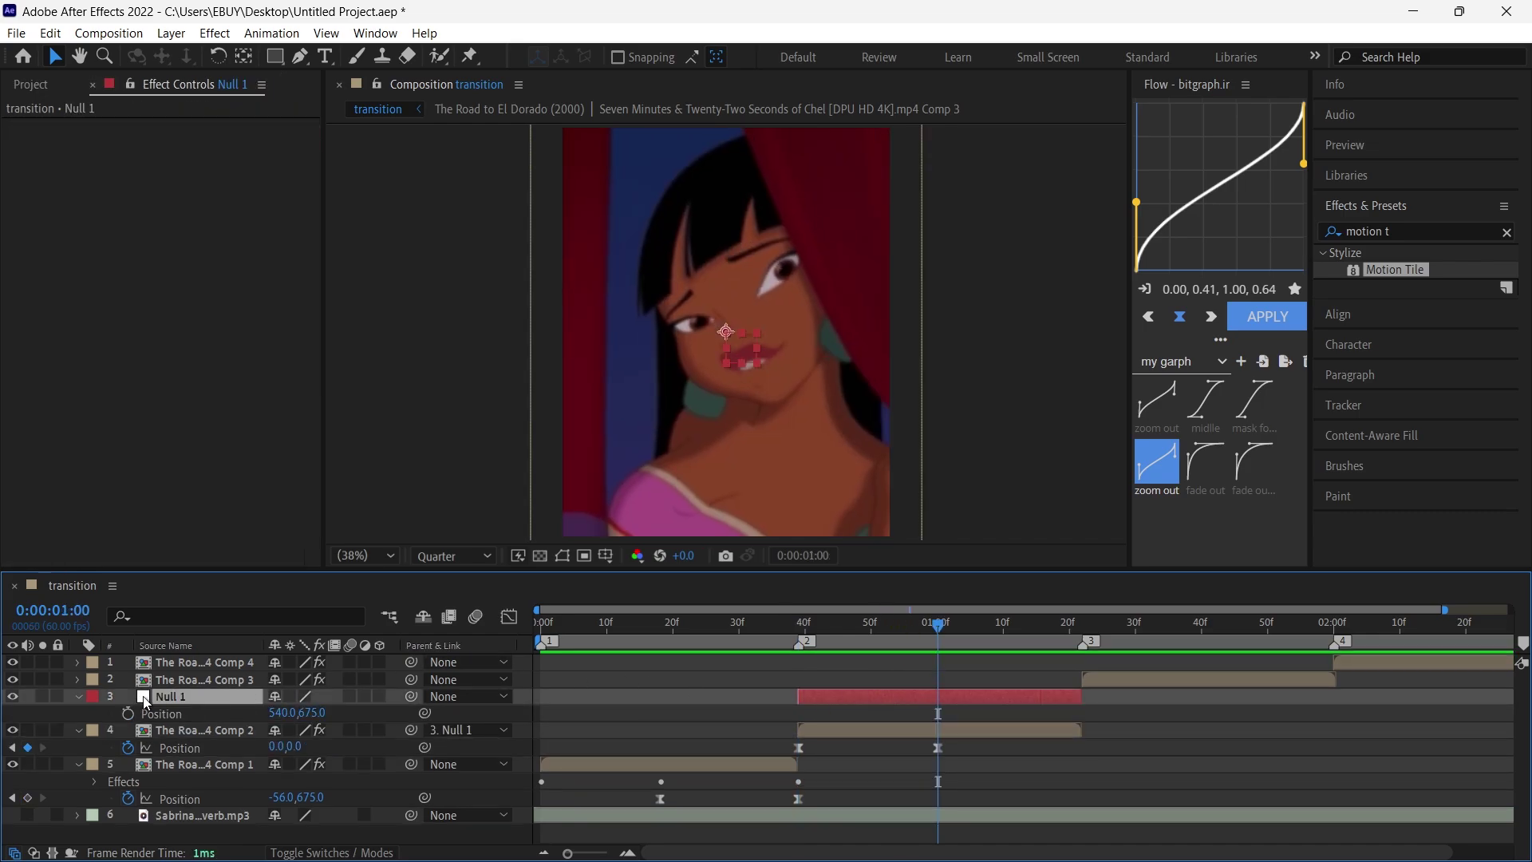
click(128, 713)
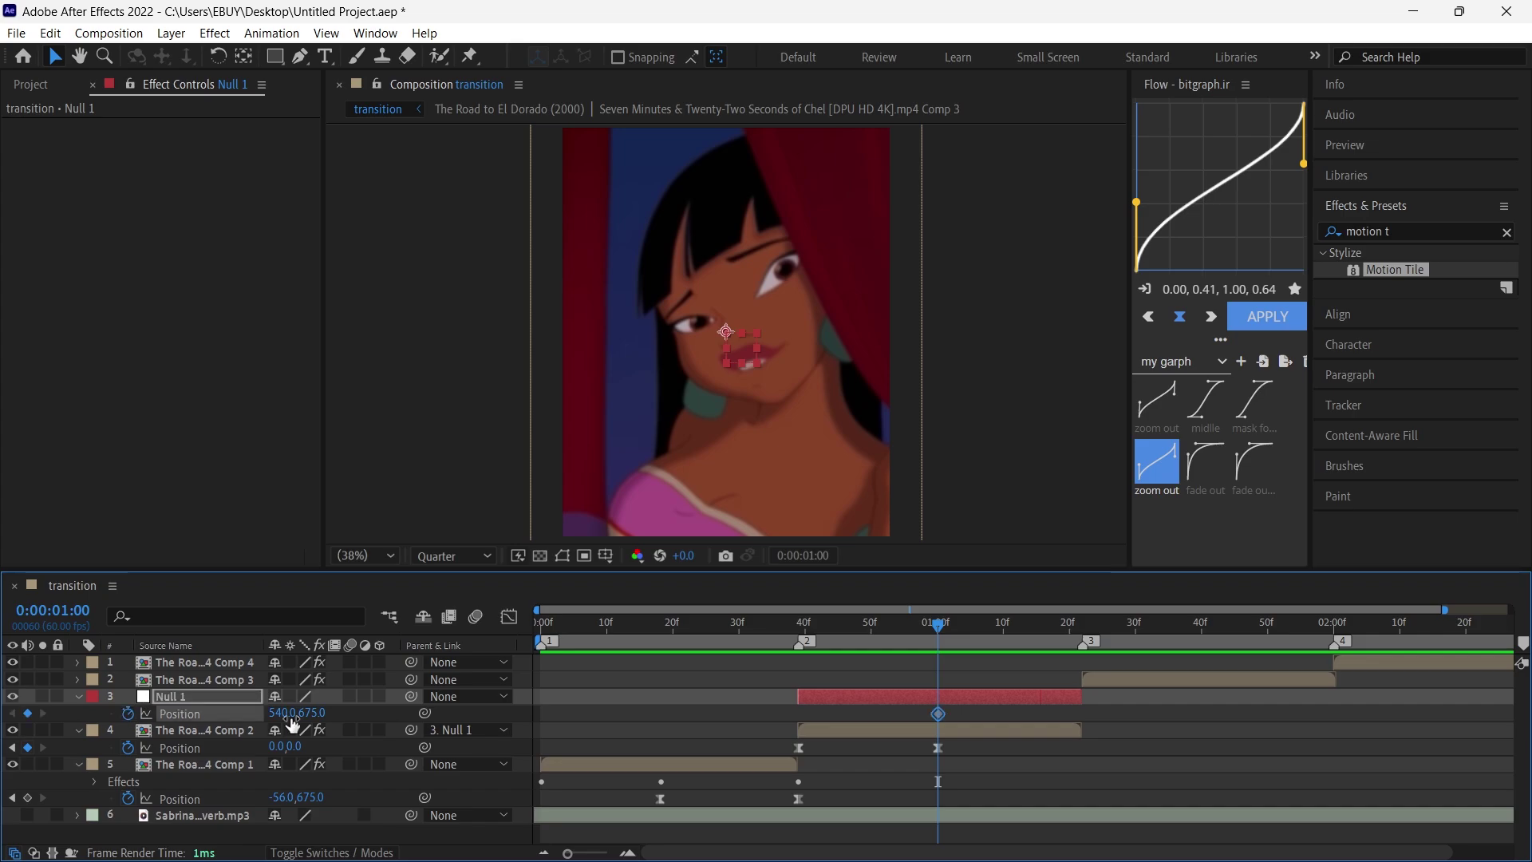
drag(938, 713, 1010, 658)
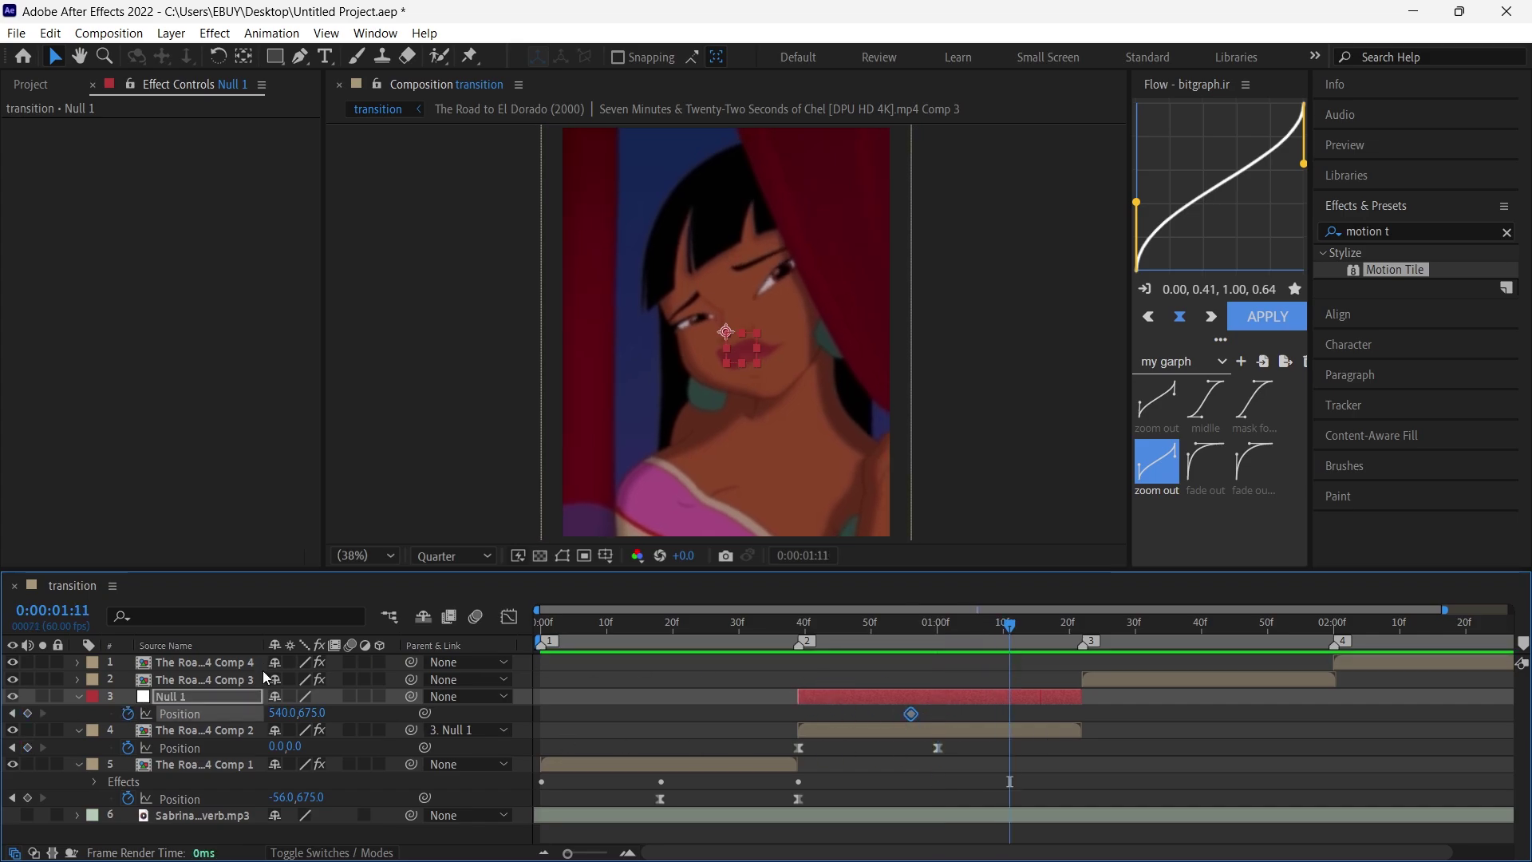
drag(284, 713, 852, 775)
click(979, 744)
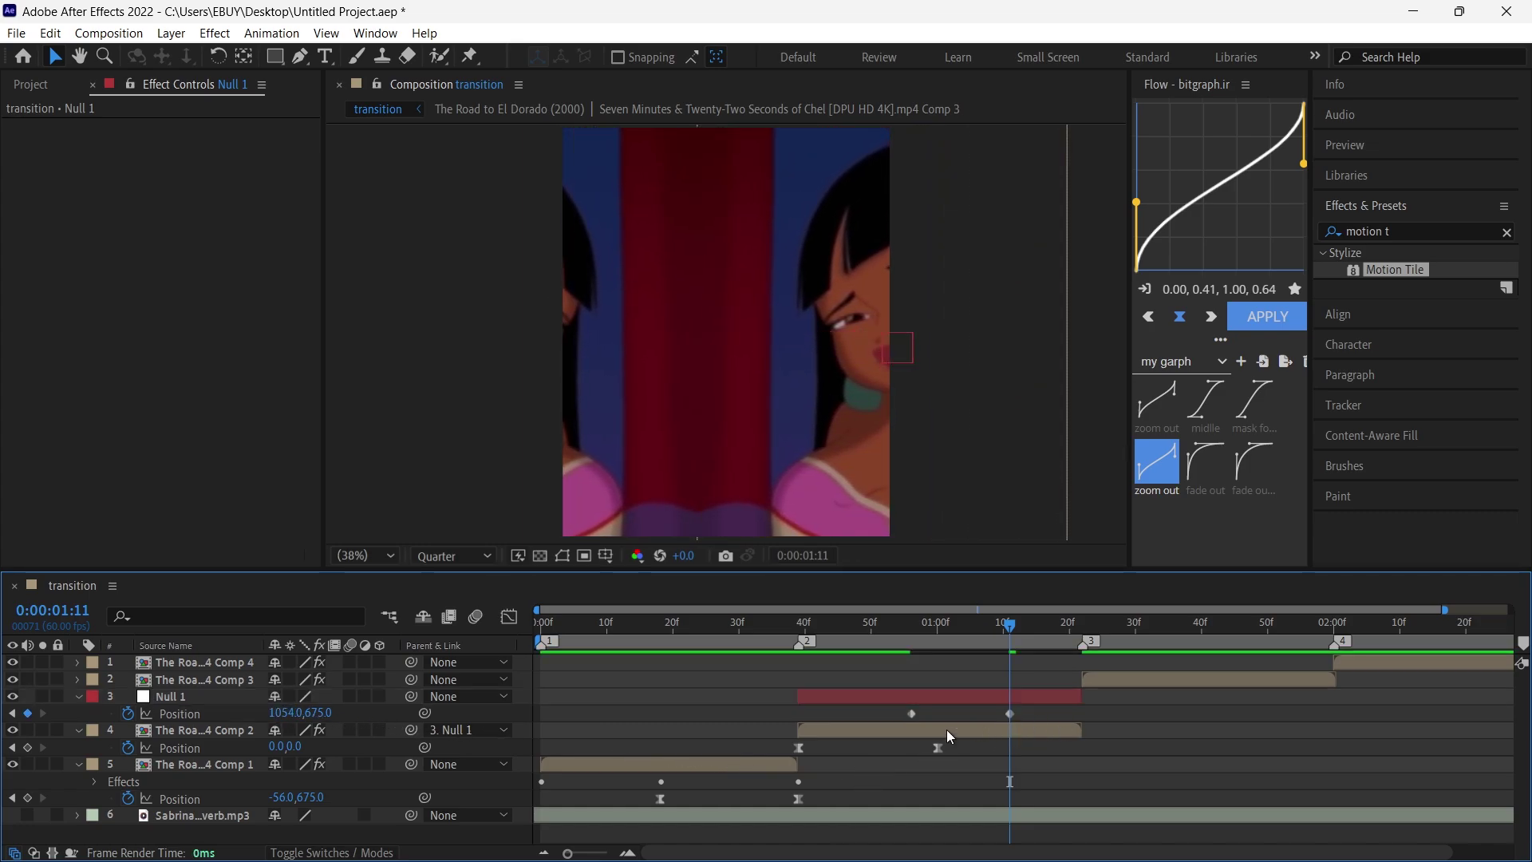
- Move Null 1's second Position keyframe to 0:00:01:22 and select both of its Position keyframes
click(1009, 713)
click(1027, 716)
click(1009, 715)
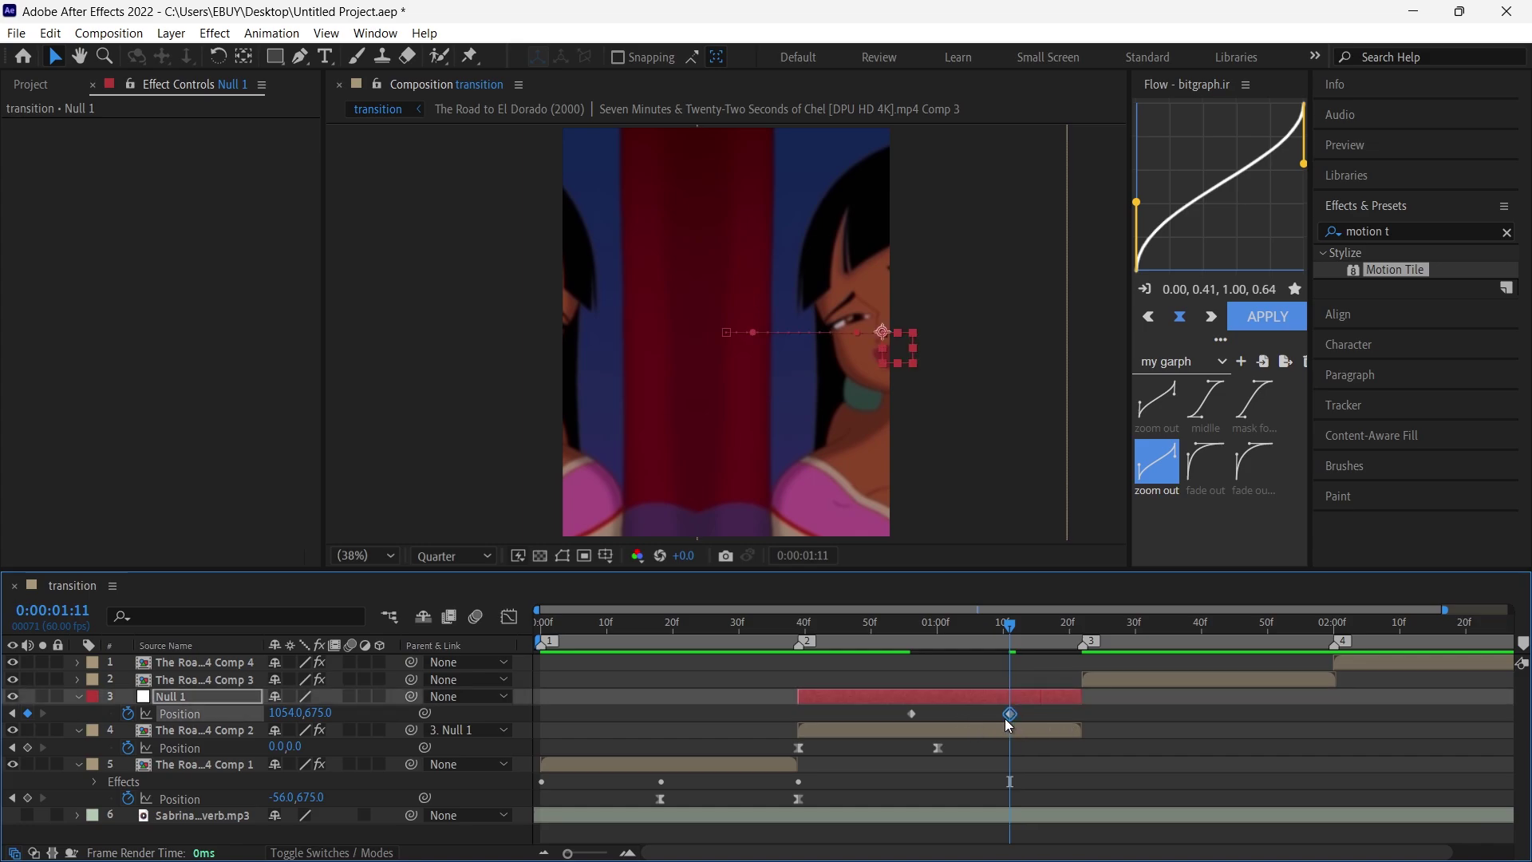
drag(1009, 714, 859, 730)
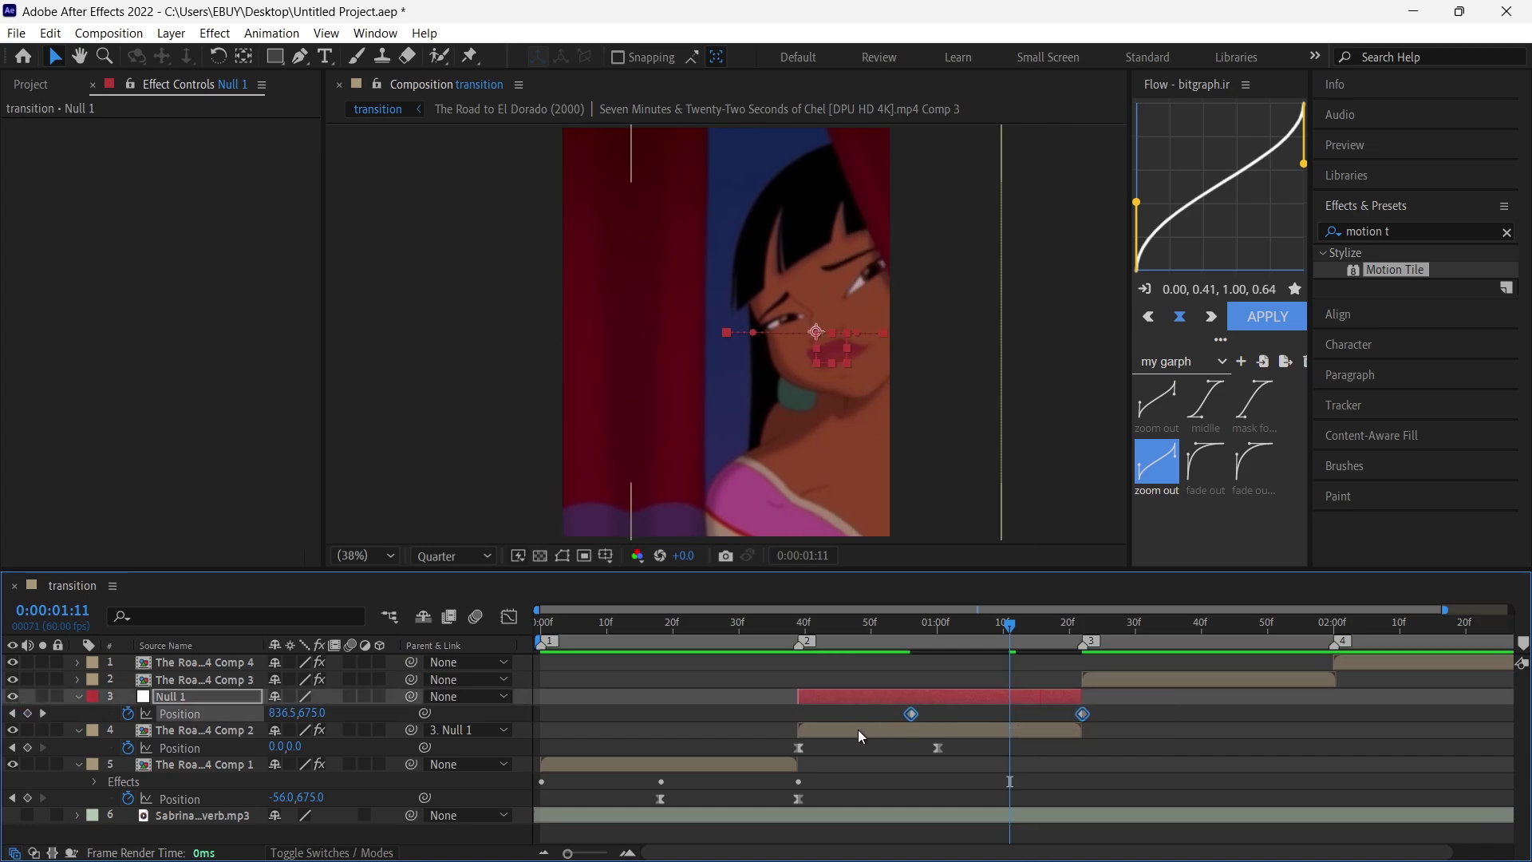
- Reshape Null 1's Position speed graph to peak just before the second keyframe, and preview from the start
click(509, 616)
drag(1228, 735, 1121, 803)
drag(940, 801, 1077, 800)
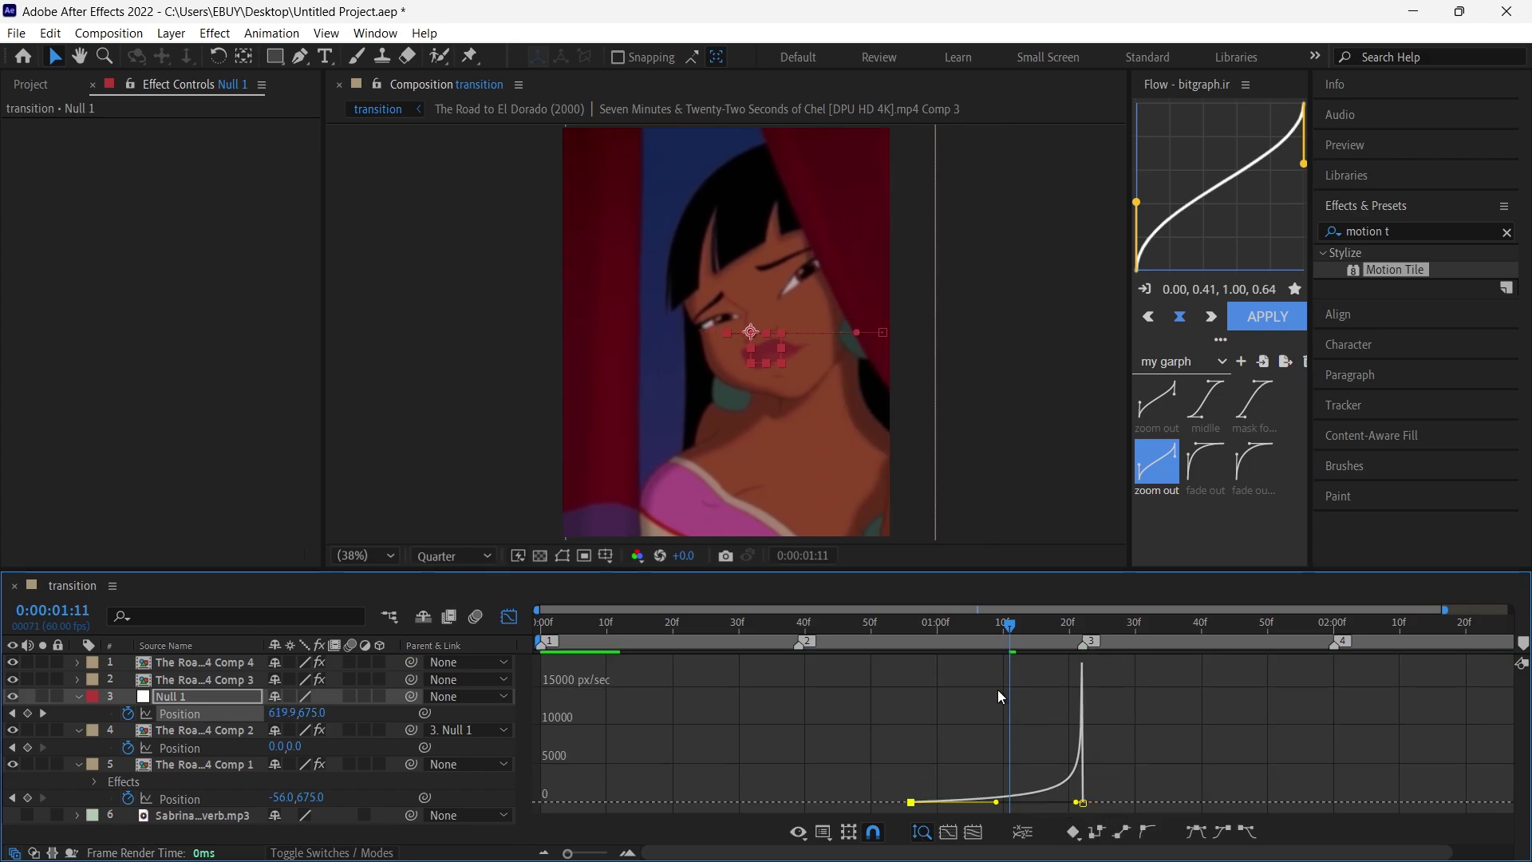
click(509, 615)
key(Home)
key(space)
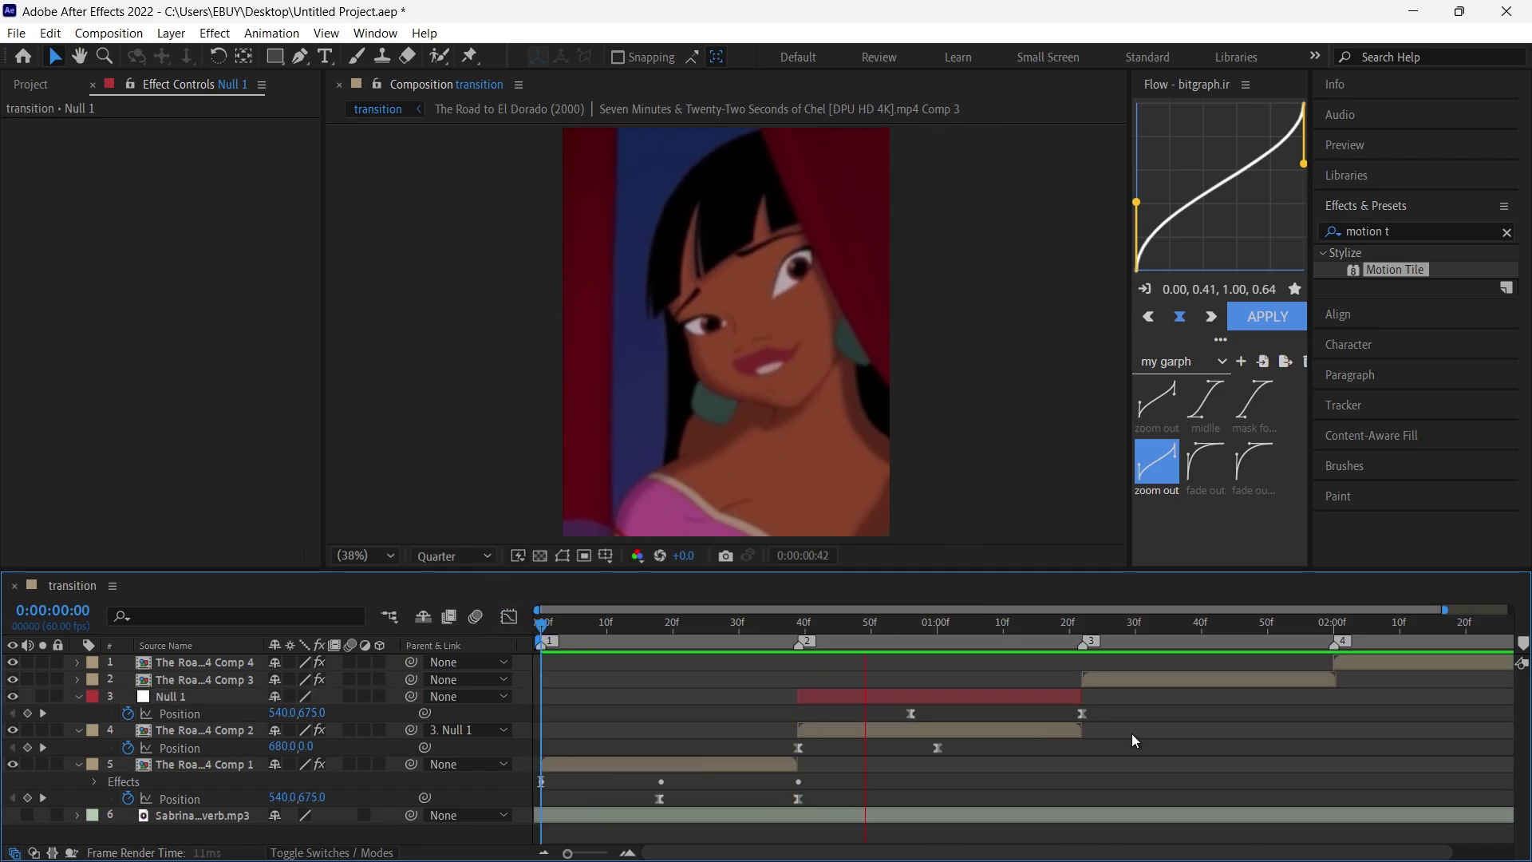
key(space)
- Animate Comp 3's Position from X -206 at 0:00:01:22 to X 540 at about 0:00:01:41
click(1082, 622)
scroll(1089, 674, right, 2)
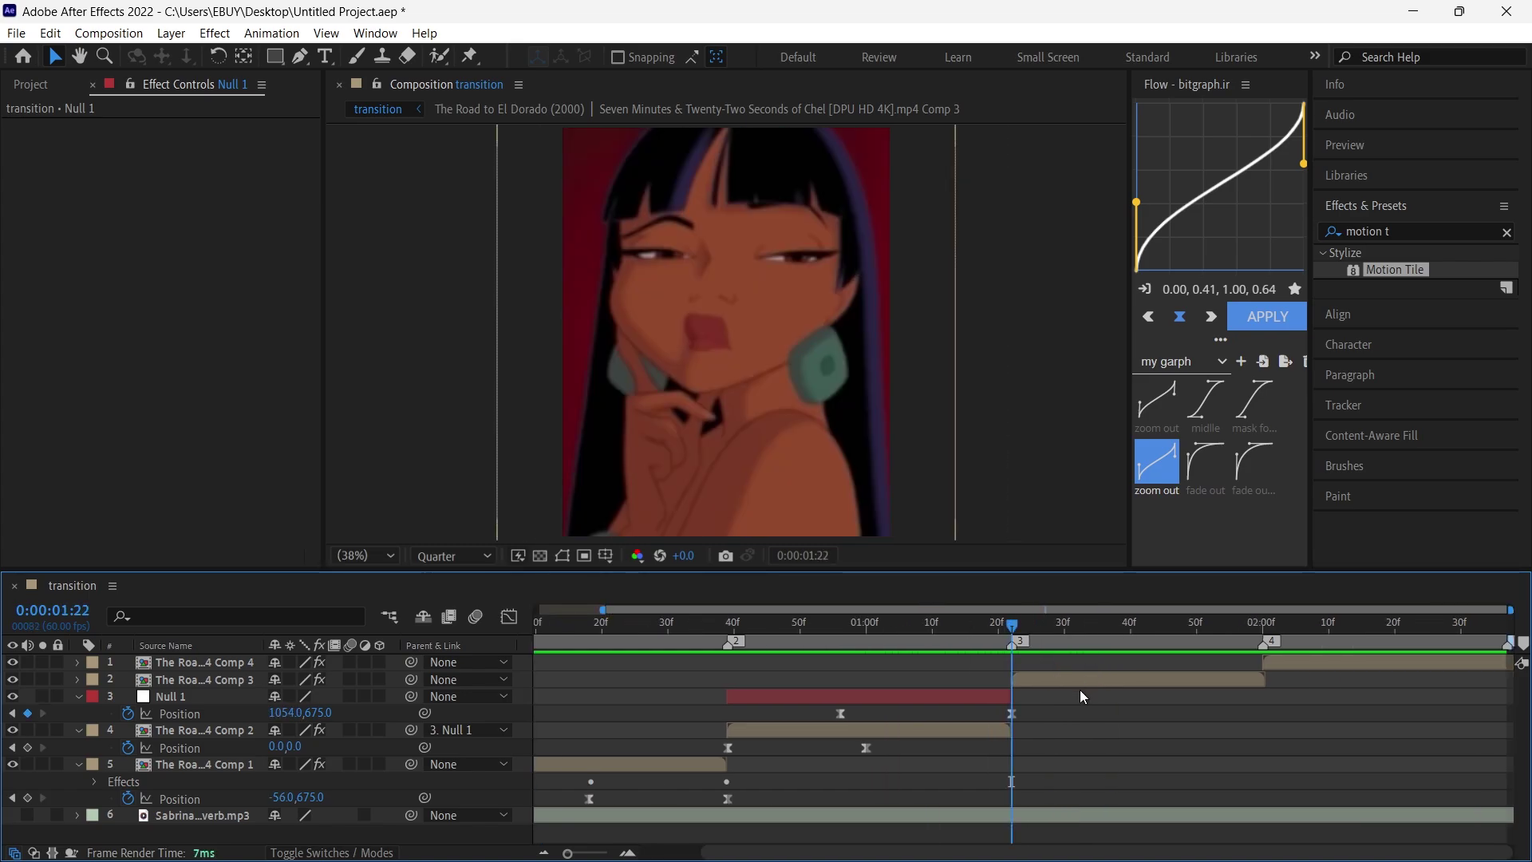
click(1078, 689)
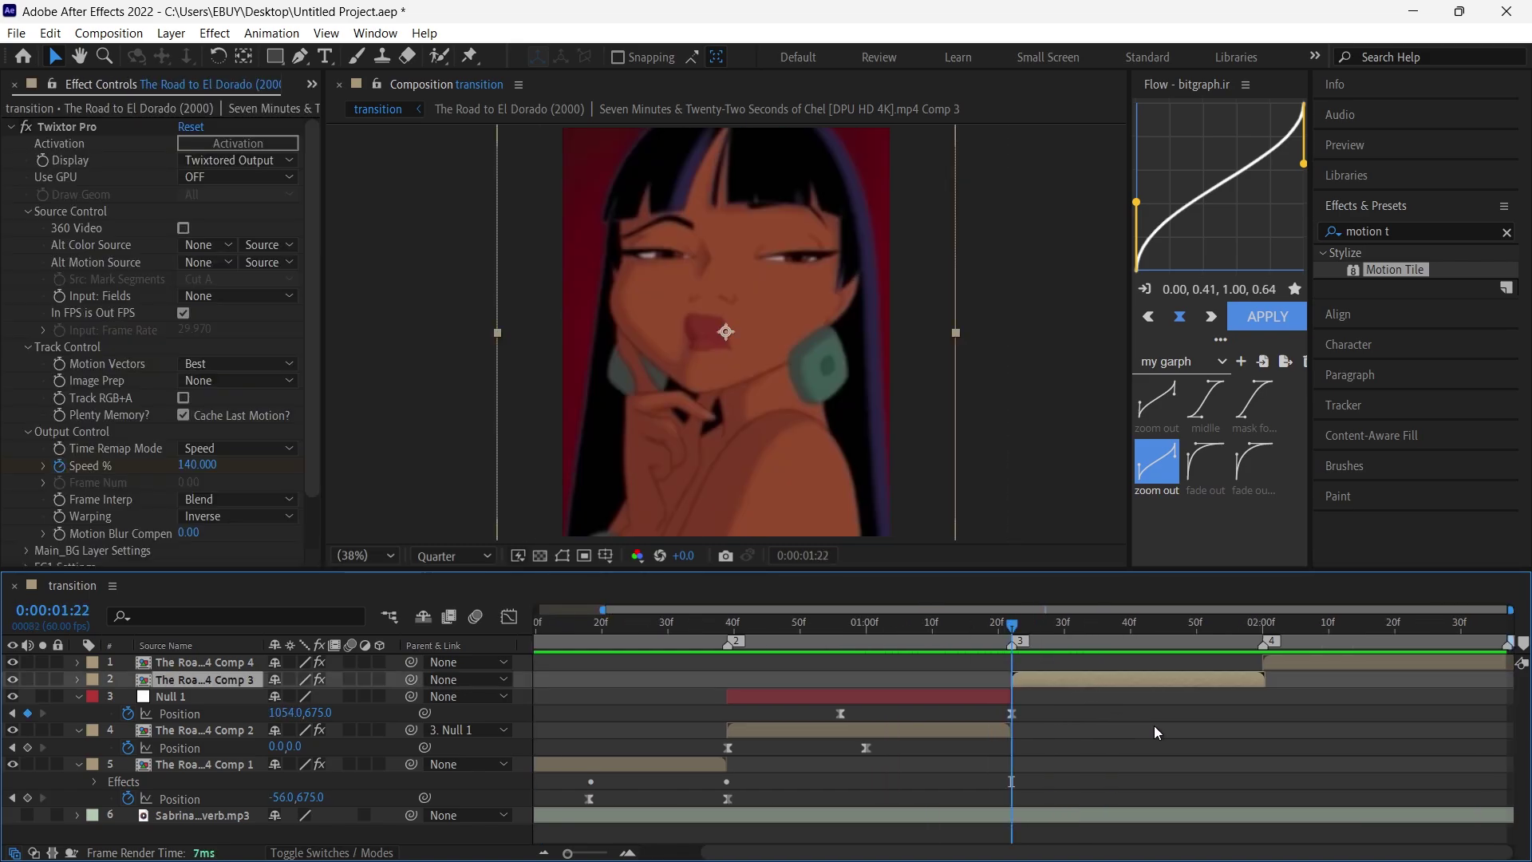
key(p)
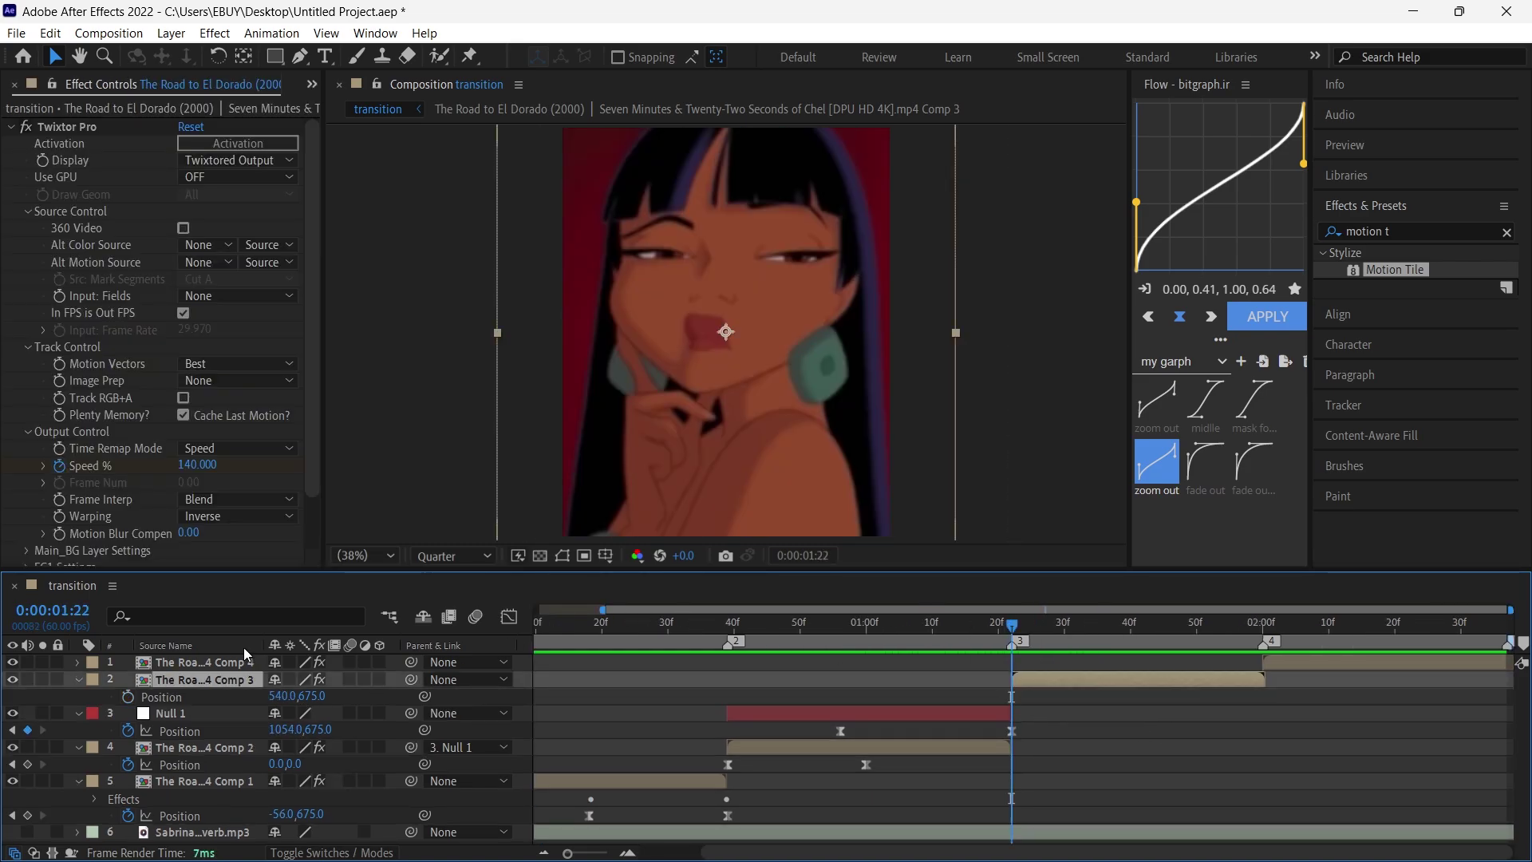
click(129, 699)
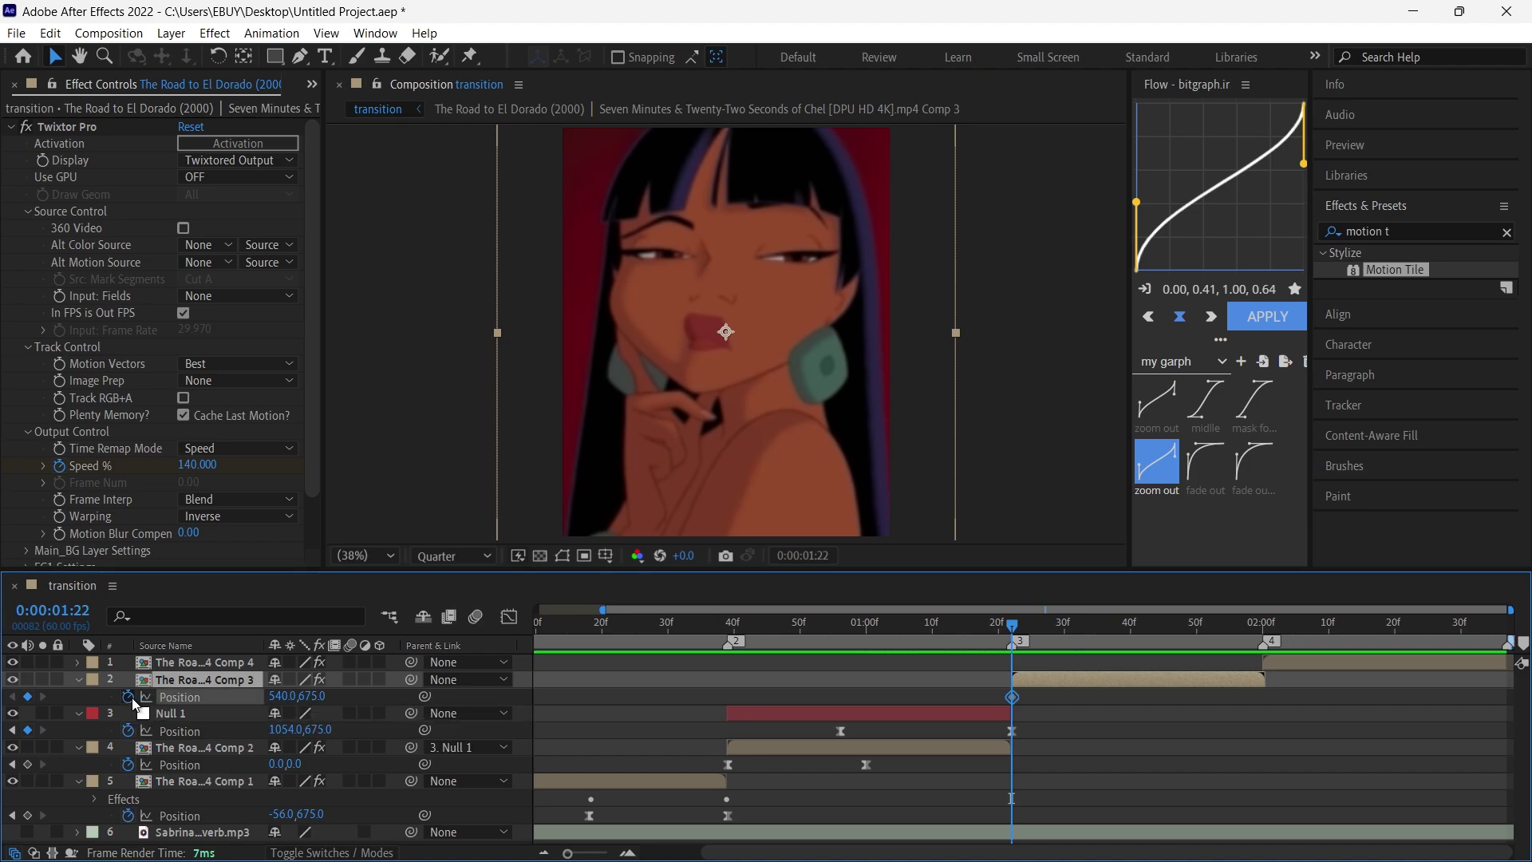
drag(1012, 704, 1138, 715)
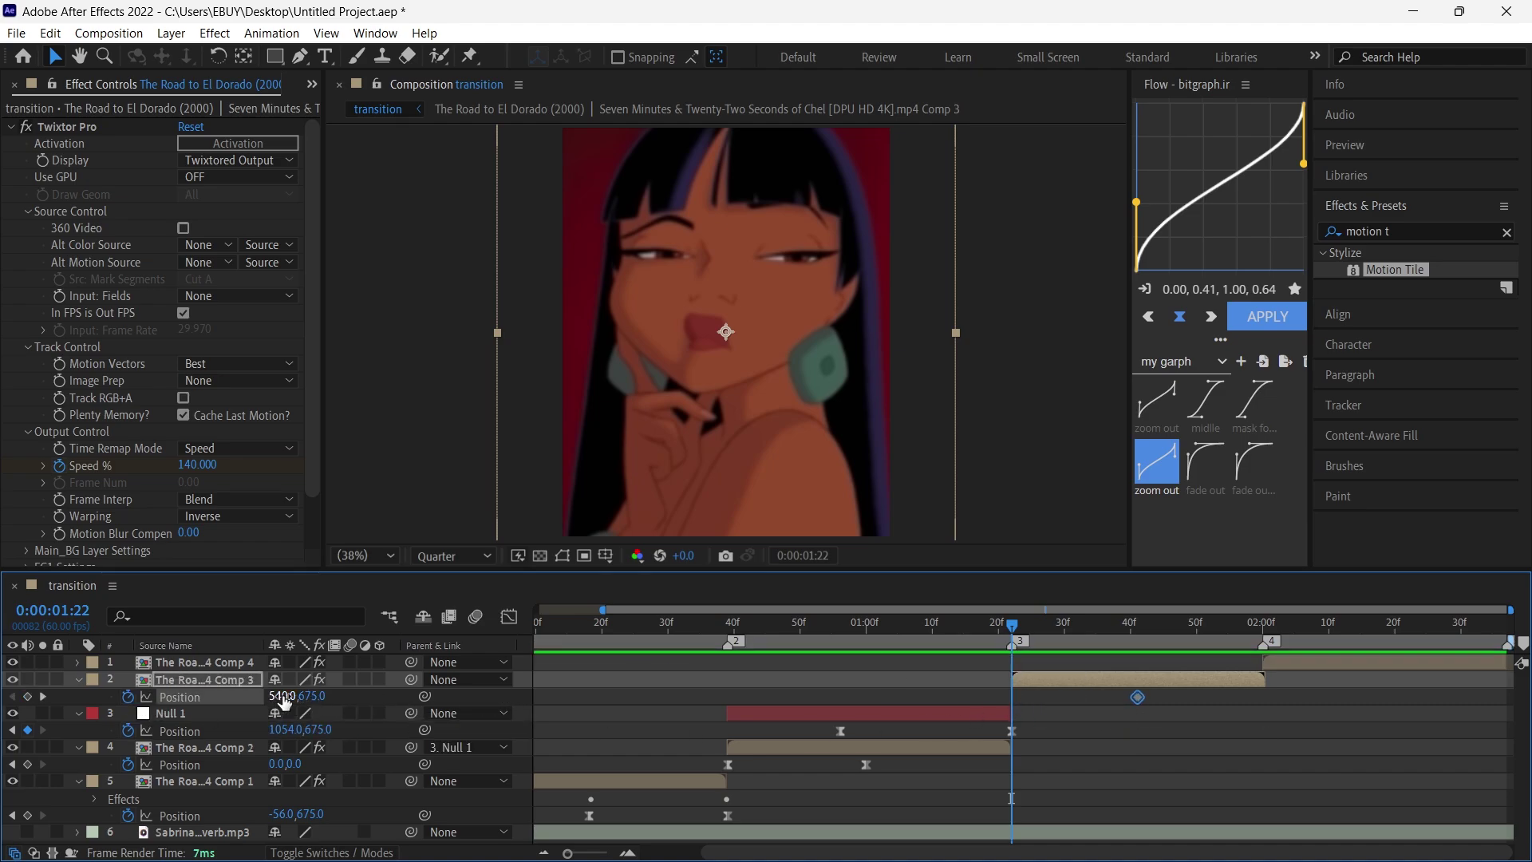
click(32, 698)
drag(81, 742, 42, 744)
- Apply Motion Tile to the Comp 3 layer with output width and height of 333 and Mirror Edges enabled
drag(1406, 276, 1139, 683)
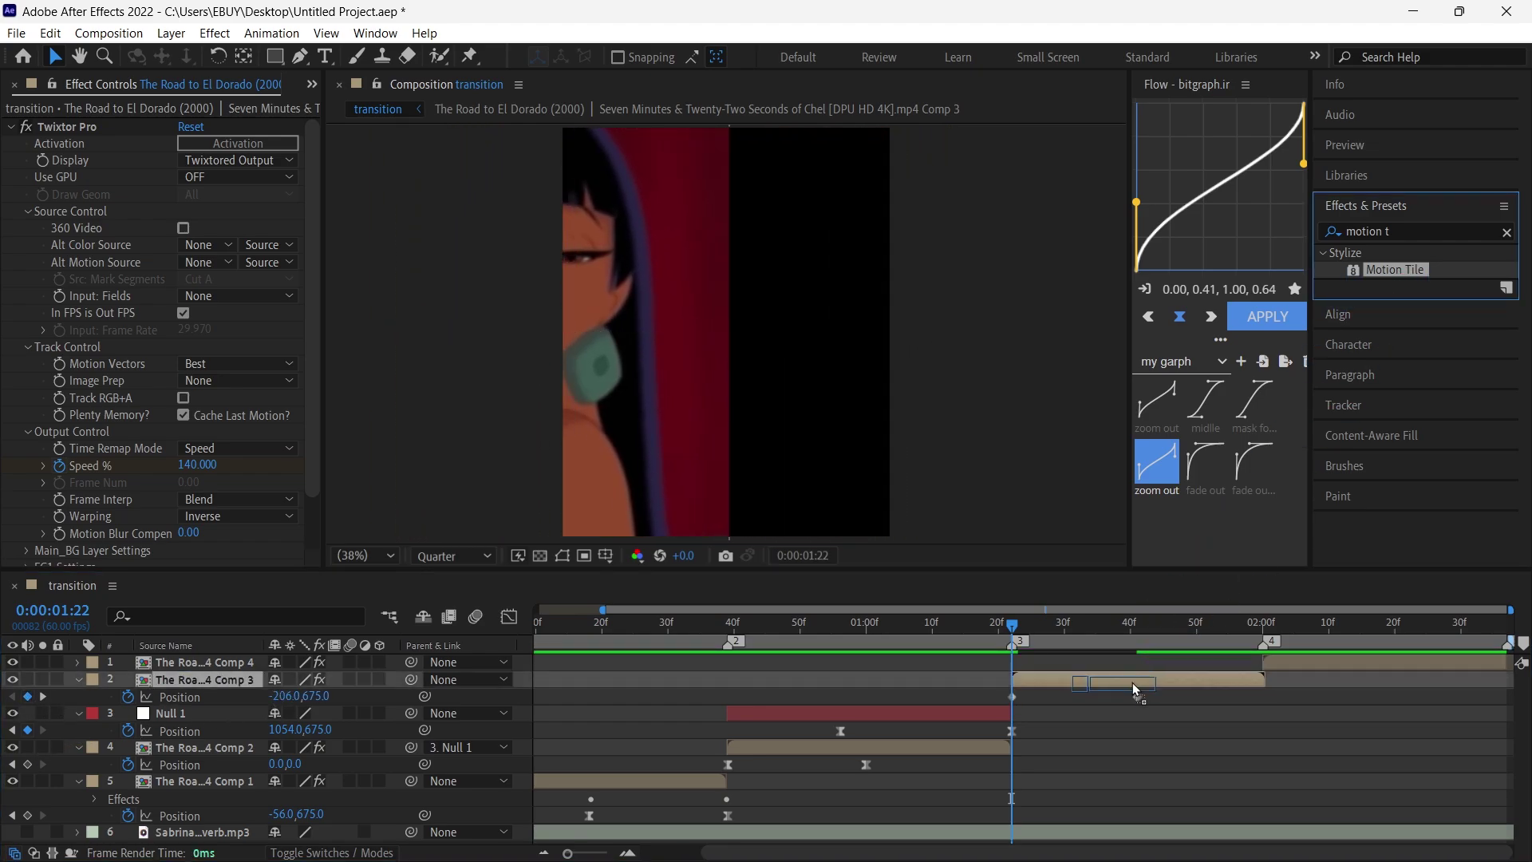
click(191, 449)
text(333.0)
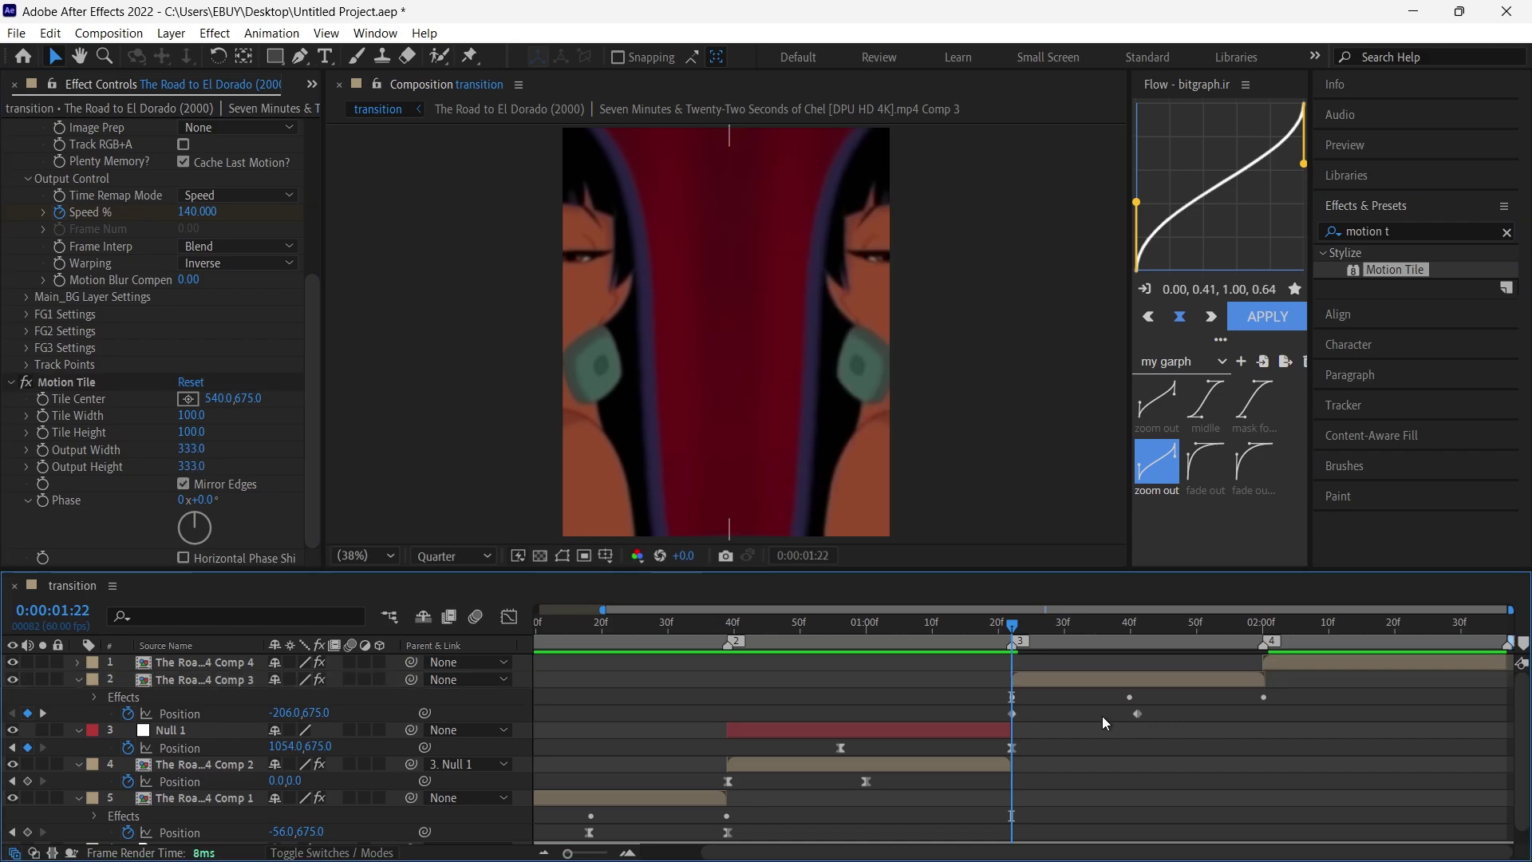
- Easy Ease Comp 3's two Position keyframes, select them in the graph editor, and preview the transitions from the start
drag(1199, 707, 946, 725)
key(F9)
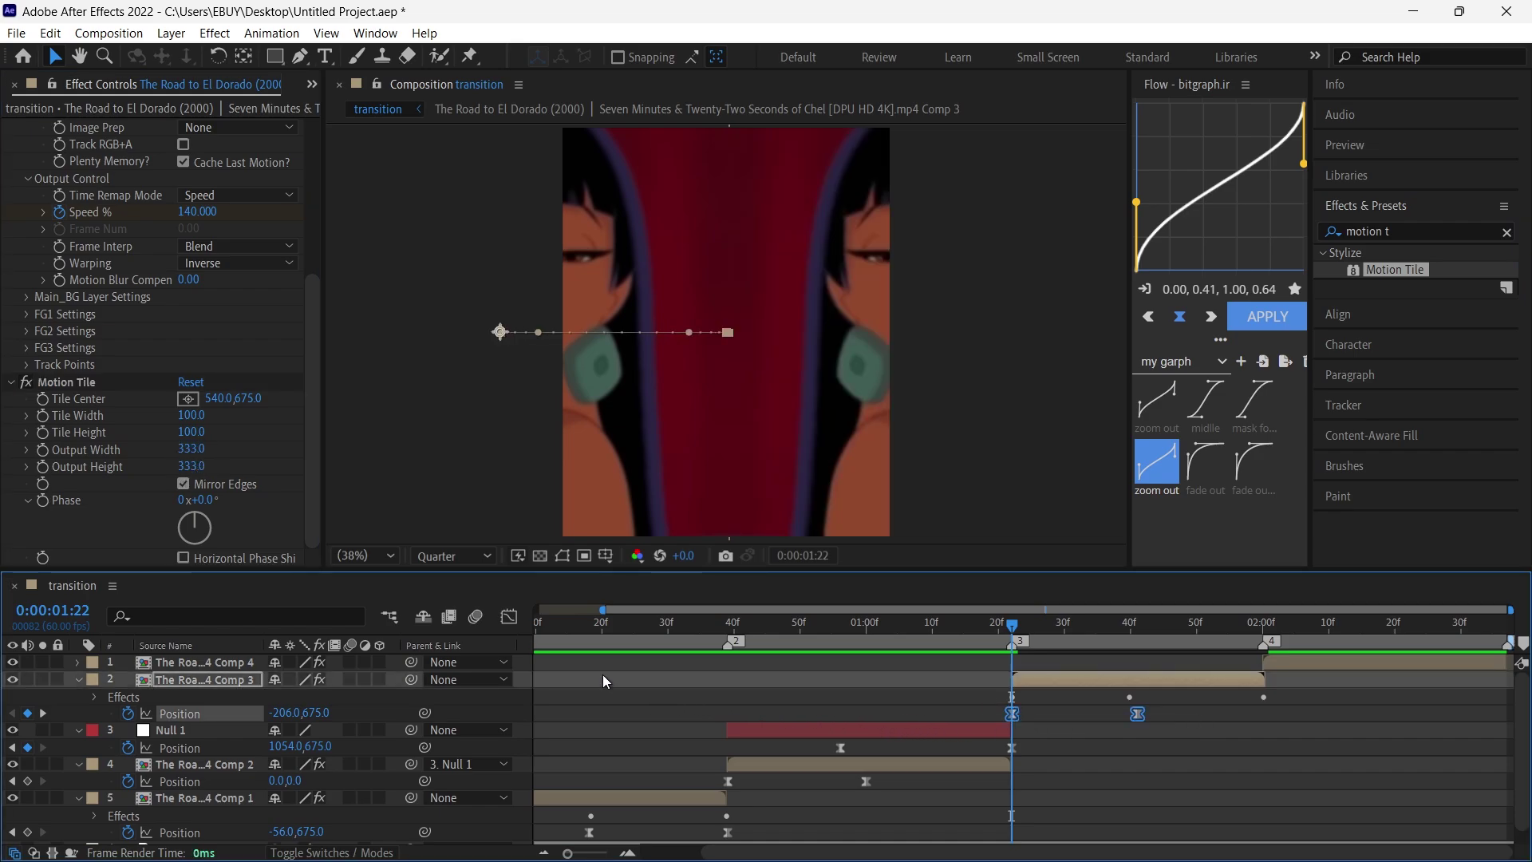
click(510, 617)
drag(1250, 744, 917, 804)
key(space)
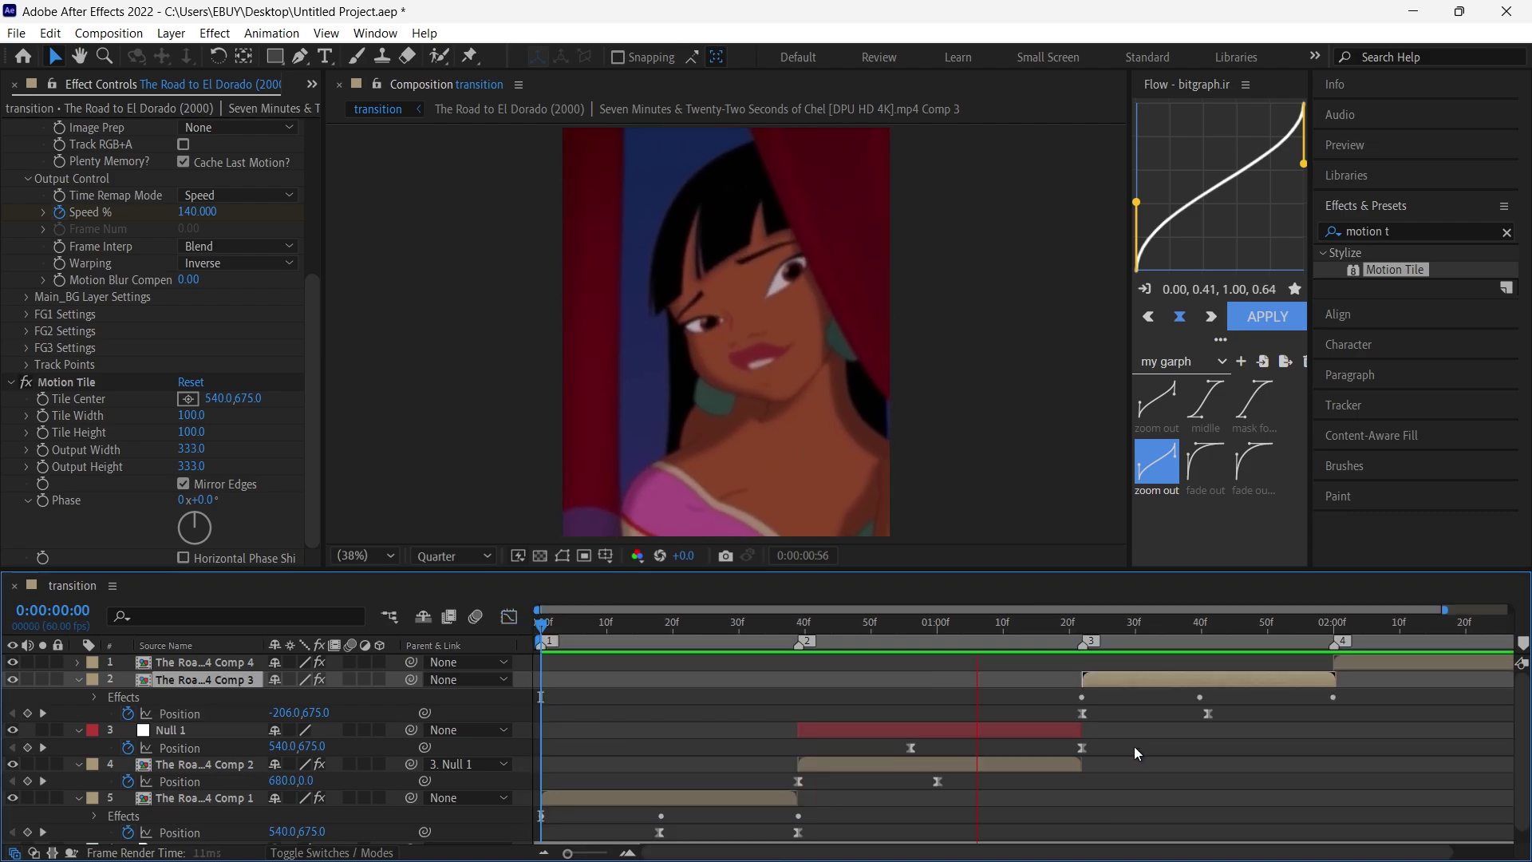
key(space)
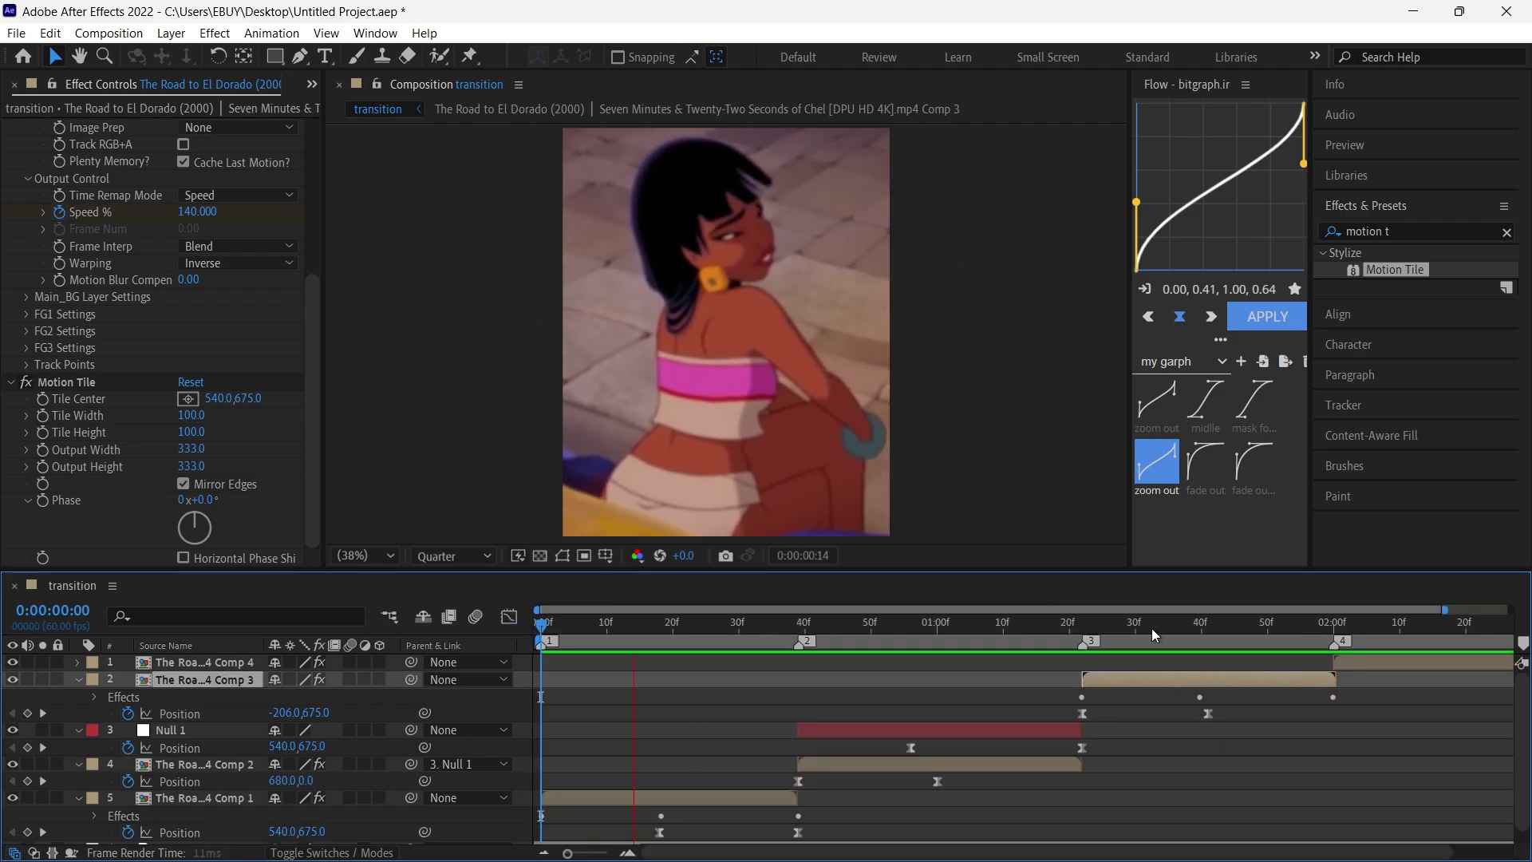
- Add a second null object above Comp 3 and trim it to run from 0:00:01:22 to 0:00:02:00
drag(1151, 629, 1083, 634)
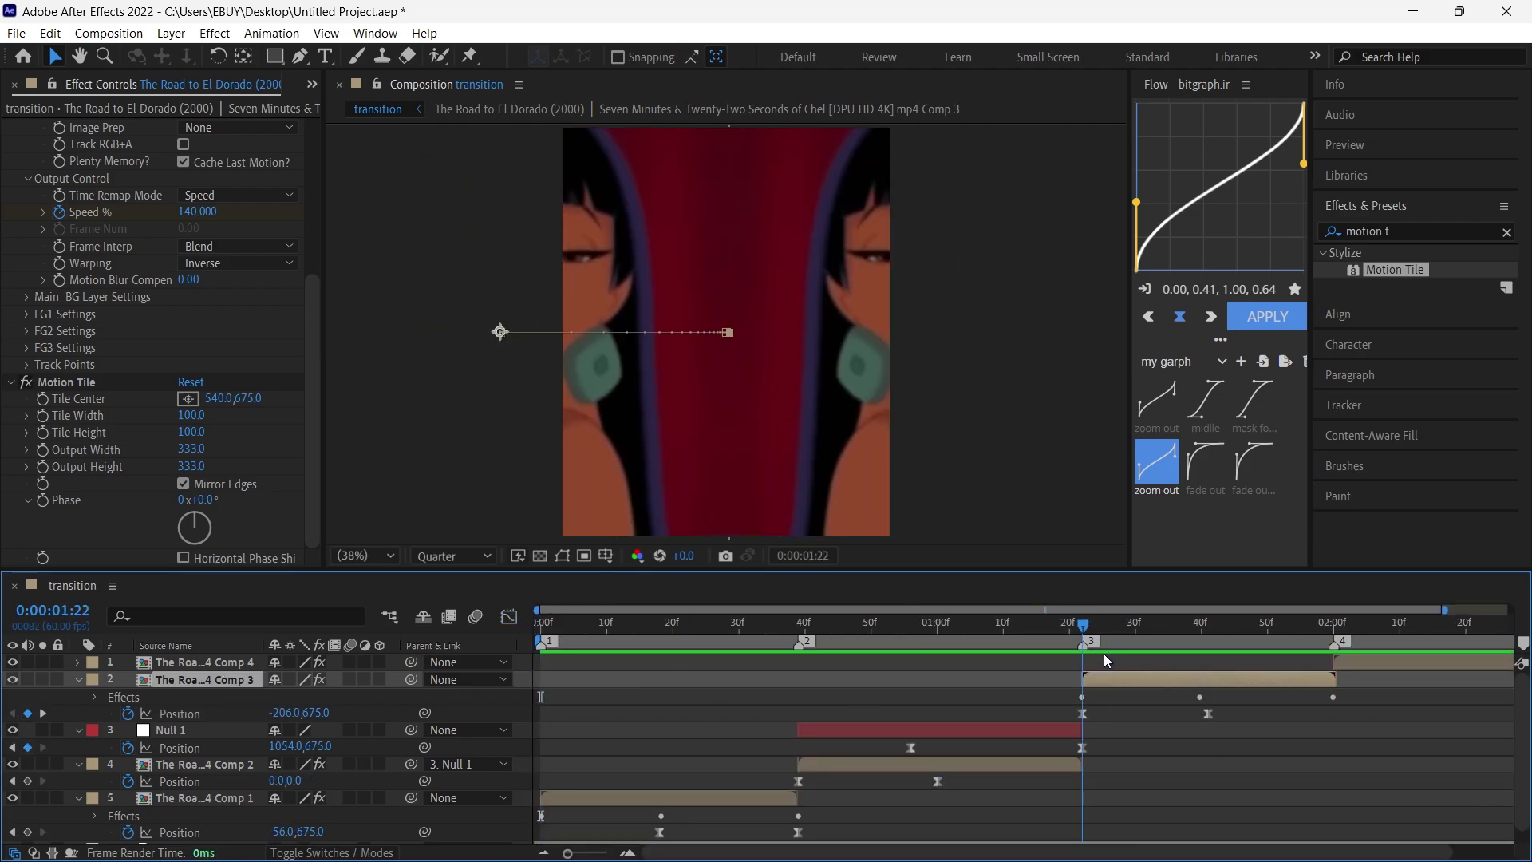
right_click(1136, 701)
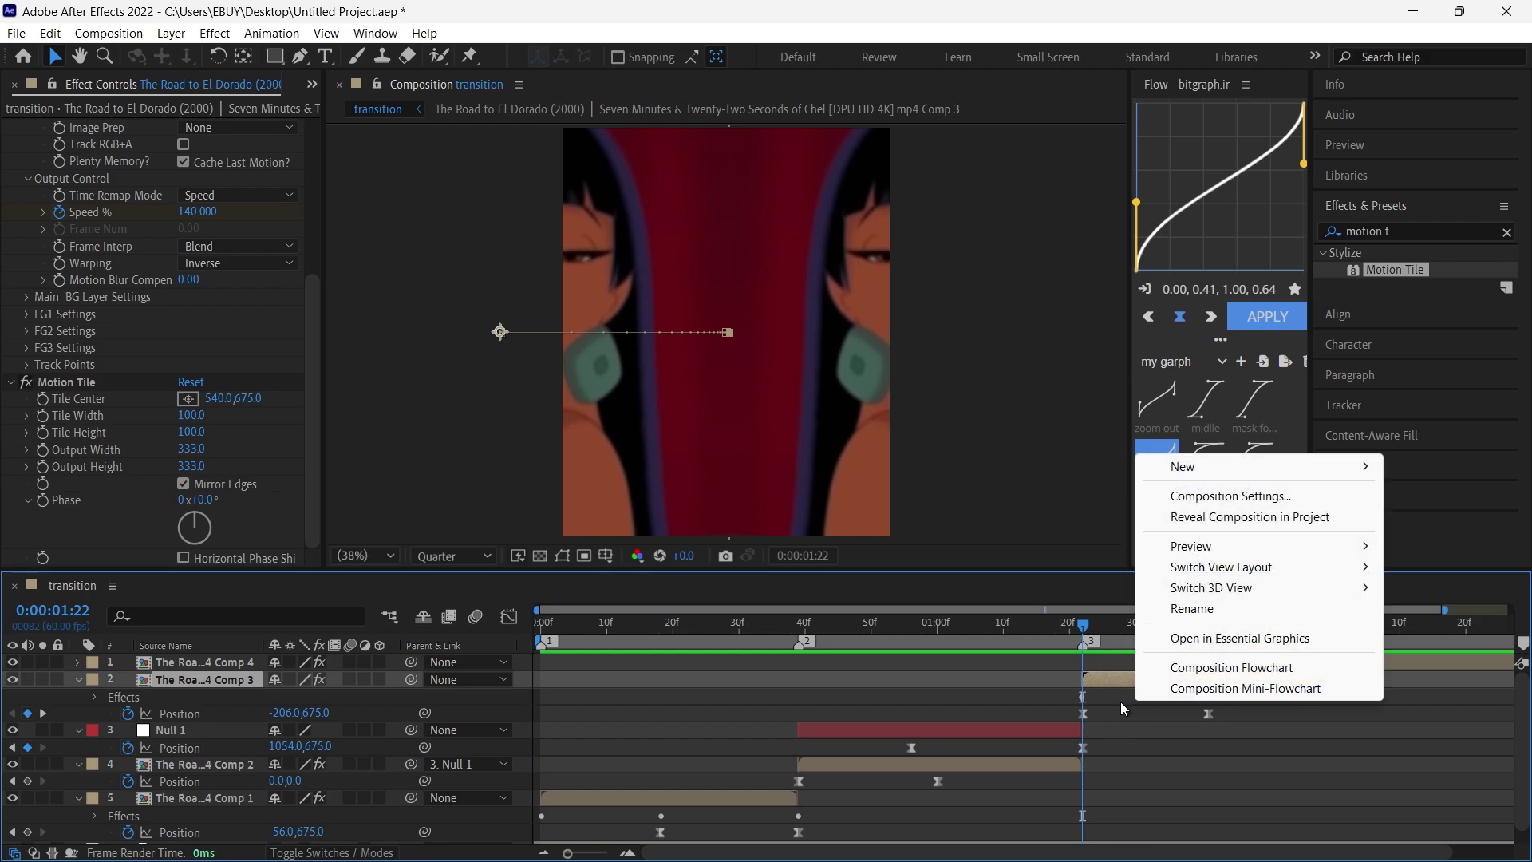
mouse_move(1205, 469)
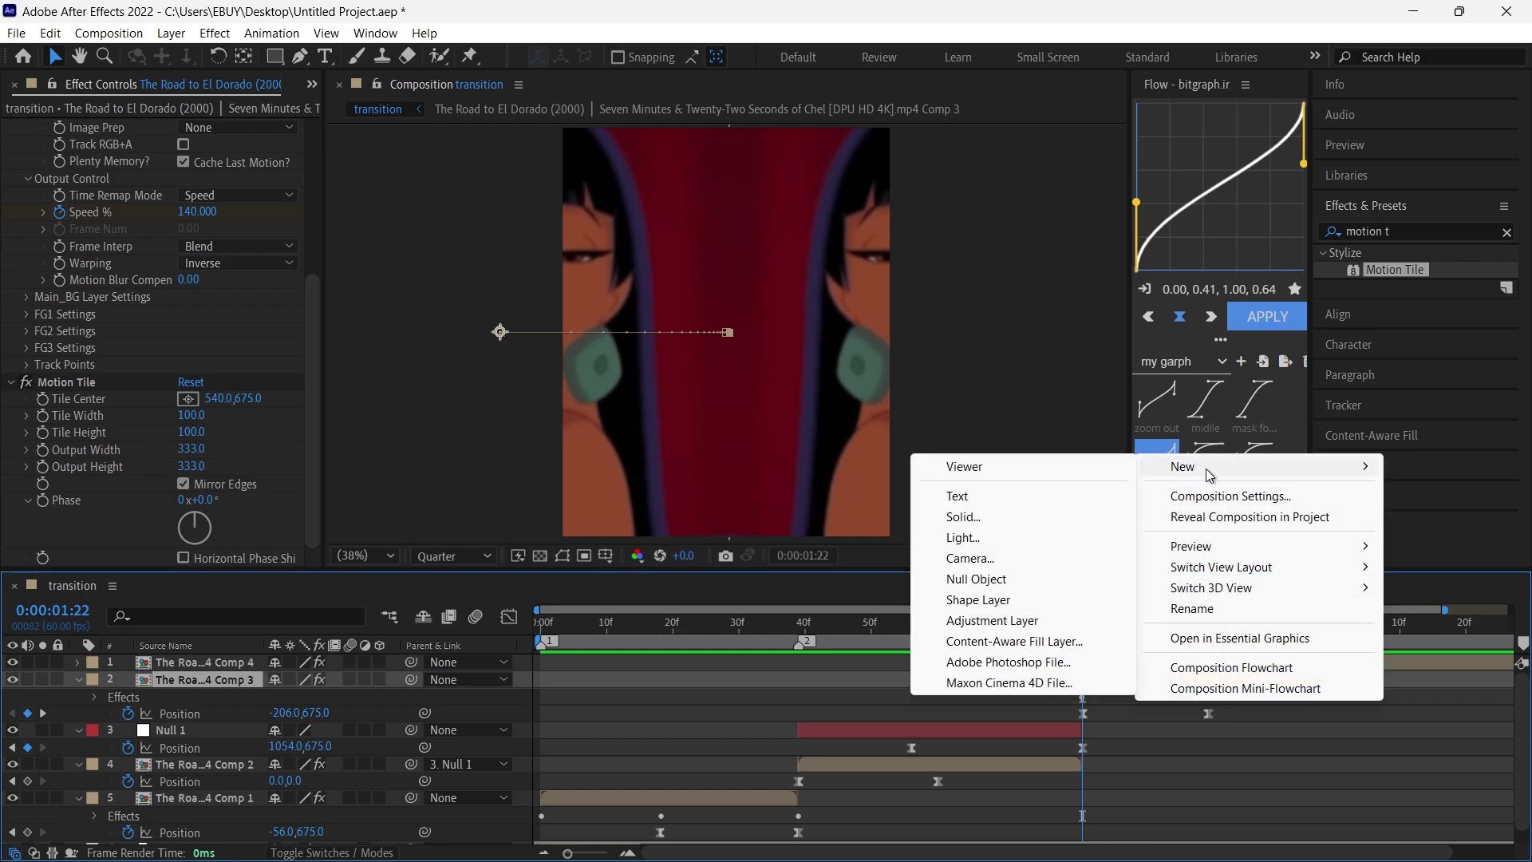
click(1010, 578)
key(ctrl+shift+d)
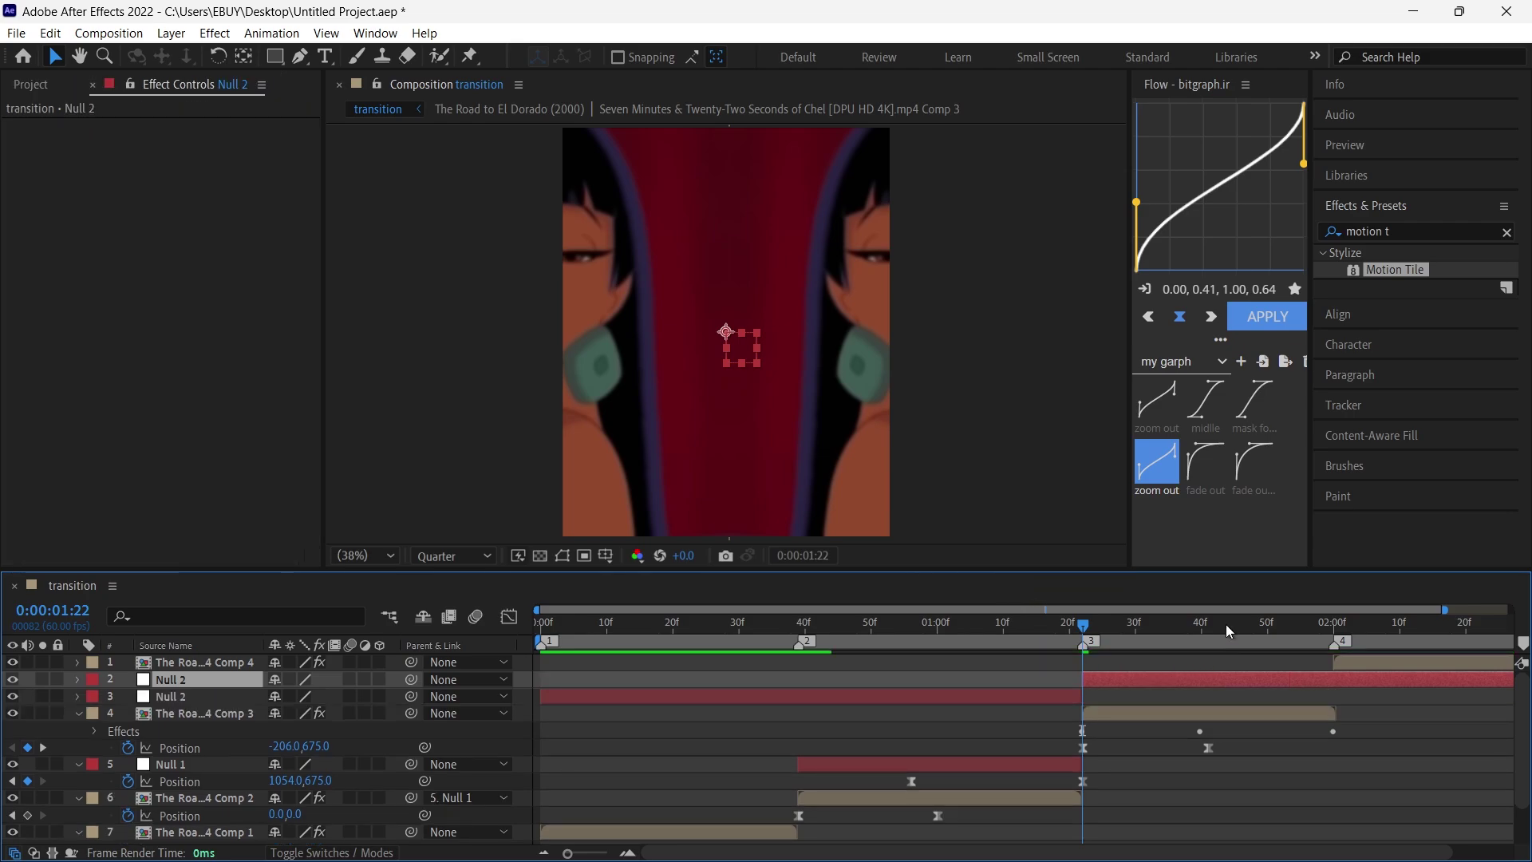
click(1326, 629)
key(ctrl+shift+d)
key(Delete)
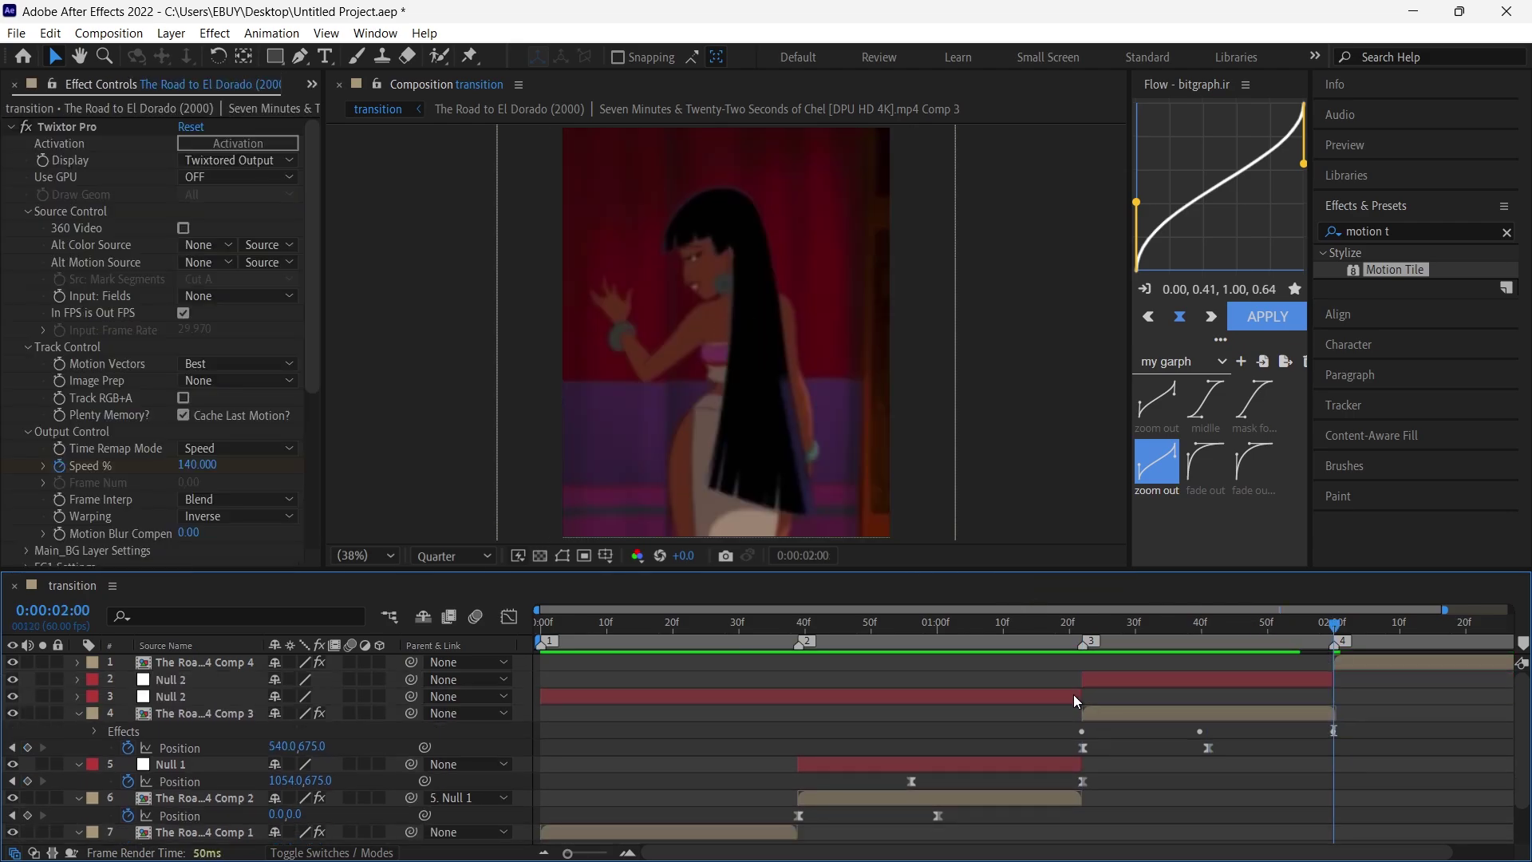
click(1072, 695)
key(Delete)
- With the current time at 0:00:01:22, parent the Comp 3 layer to Null 2
click(1087, 631)
click(1117, 680)
click(1128, 697)
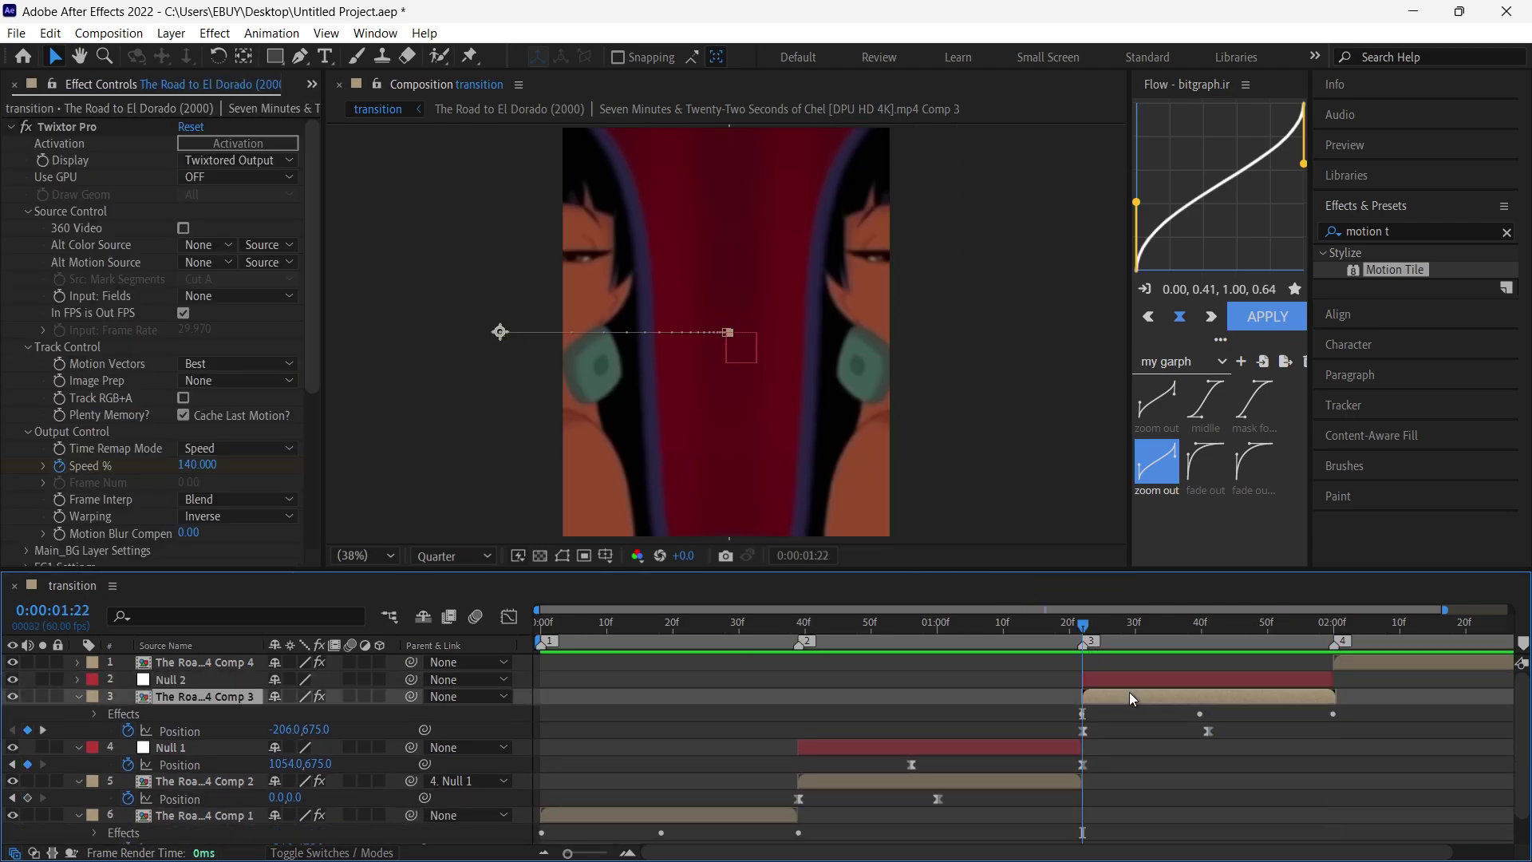
drag(411, 695, 174, 679)
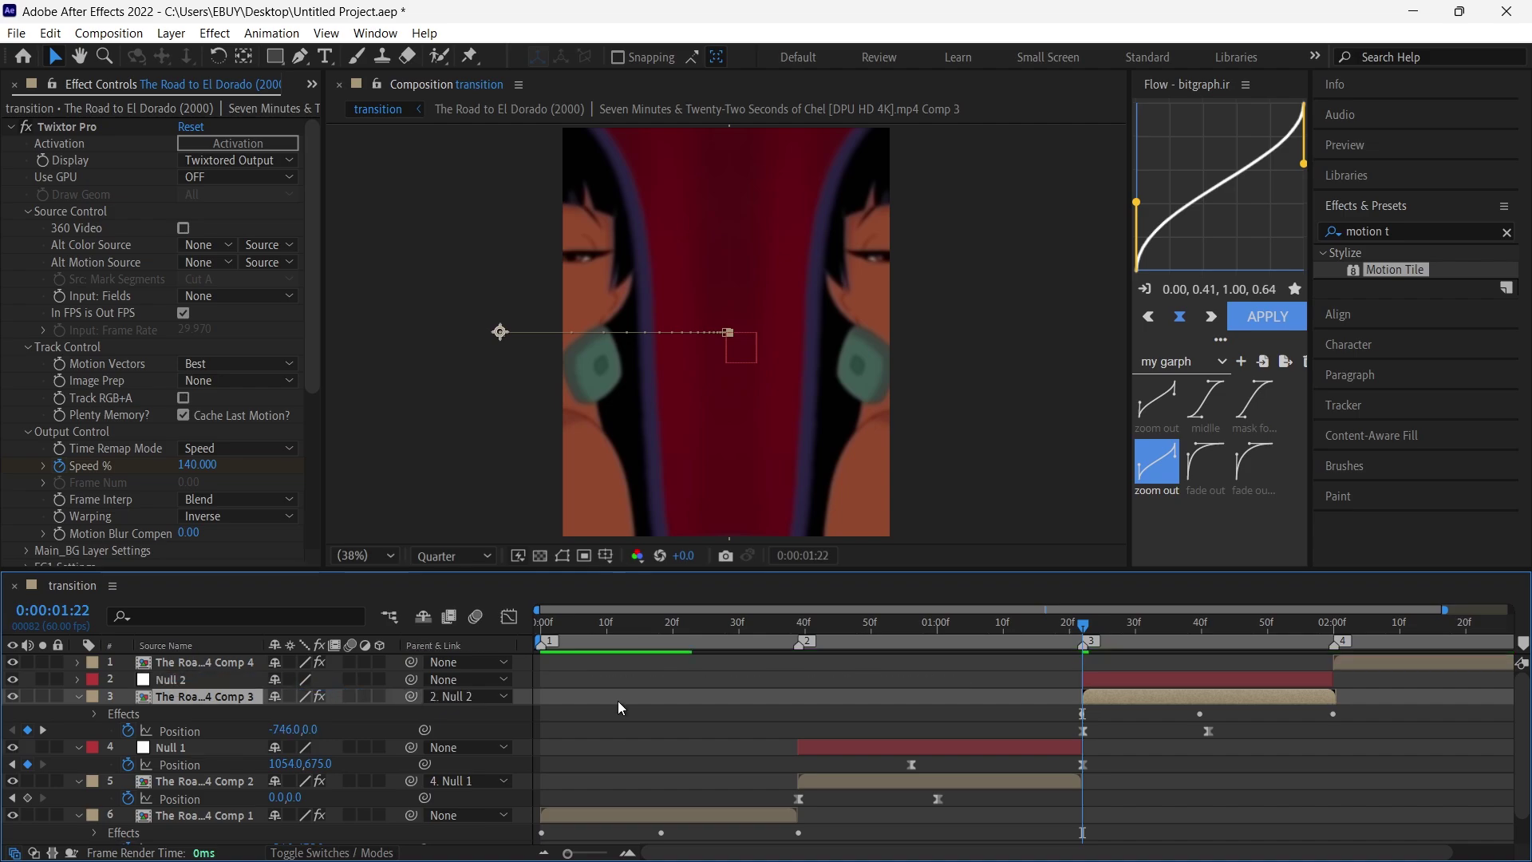
- Animate Null 2's Position from X 540 at about 0:00:01:36 to X -100 at 0:00:01:50
click(174, 679)
key(p)
click(128, 696)
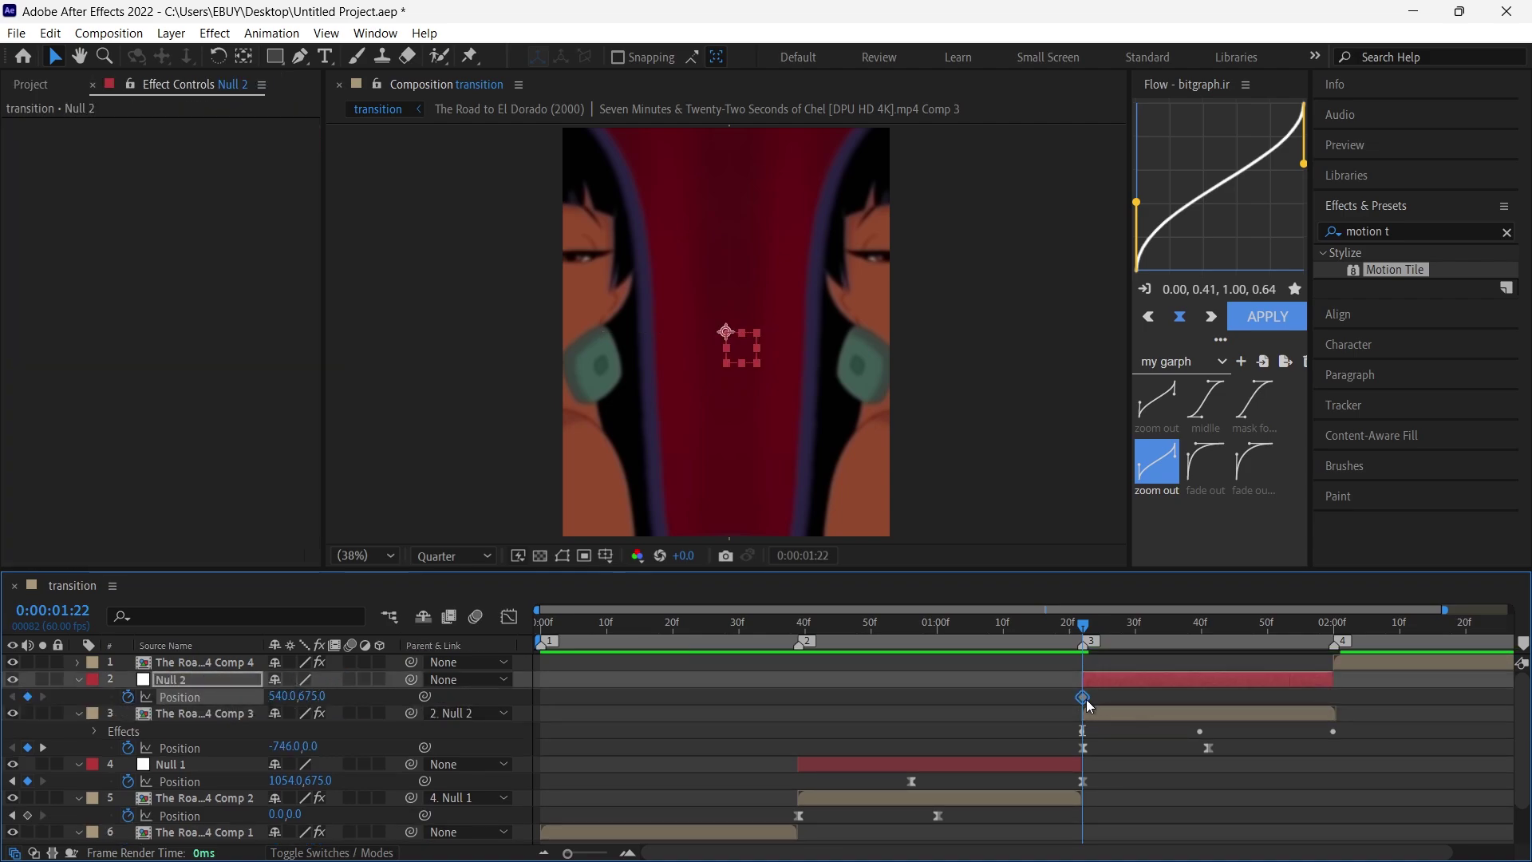
drag(1085, 699, 1178, 710)
click(1188, 638)
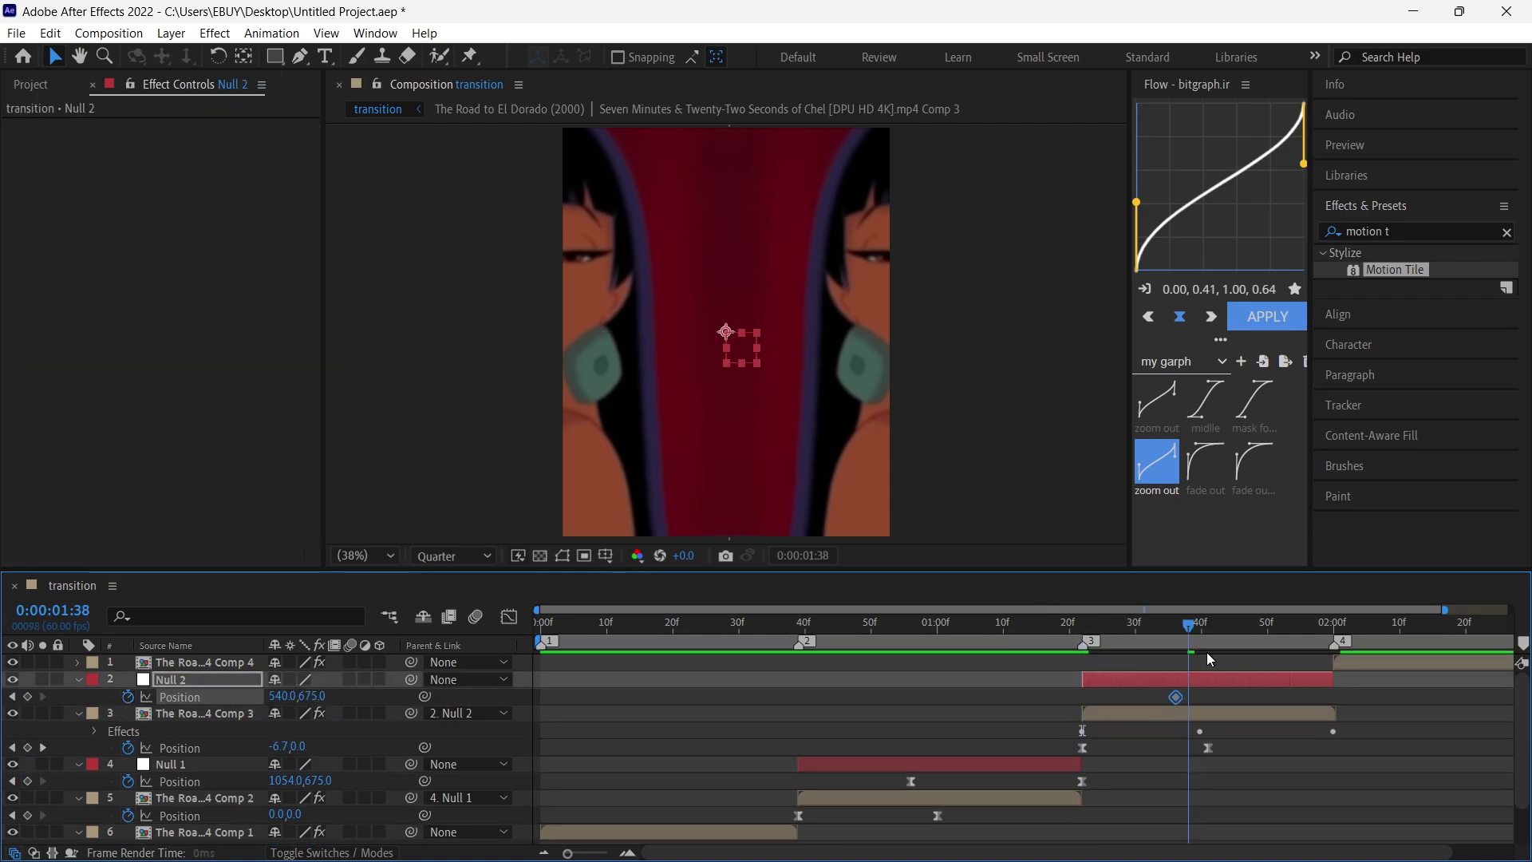
click(1267, 656)
drag(295, 705, 241, 714)
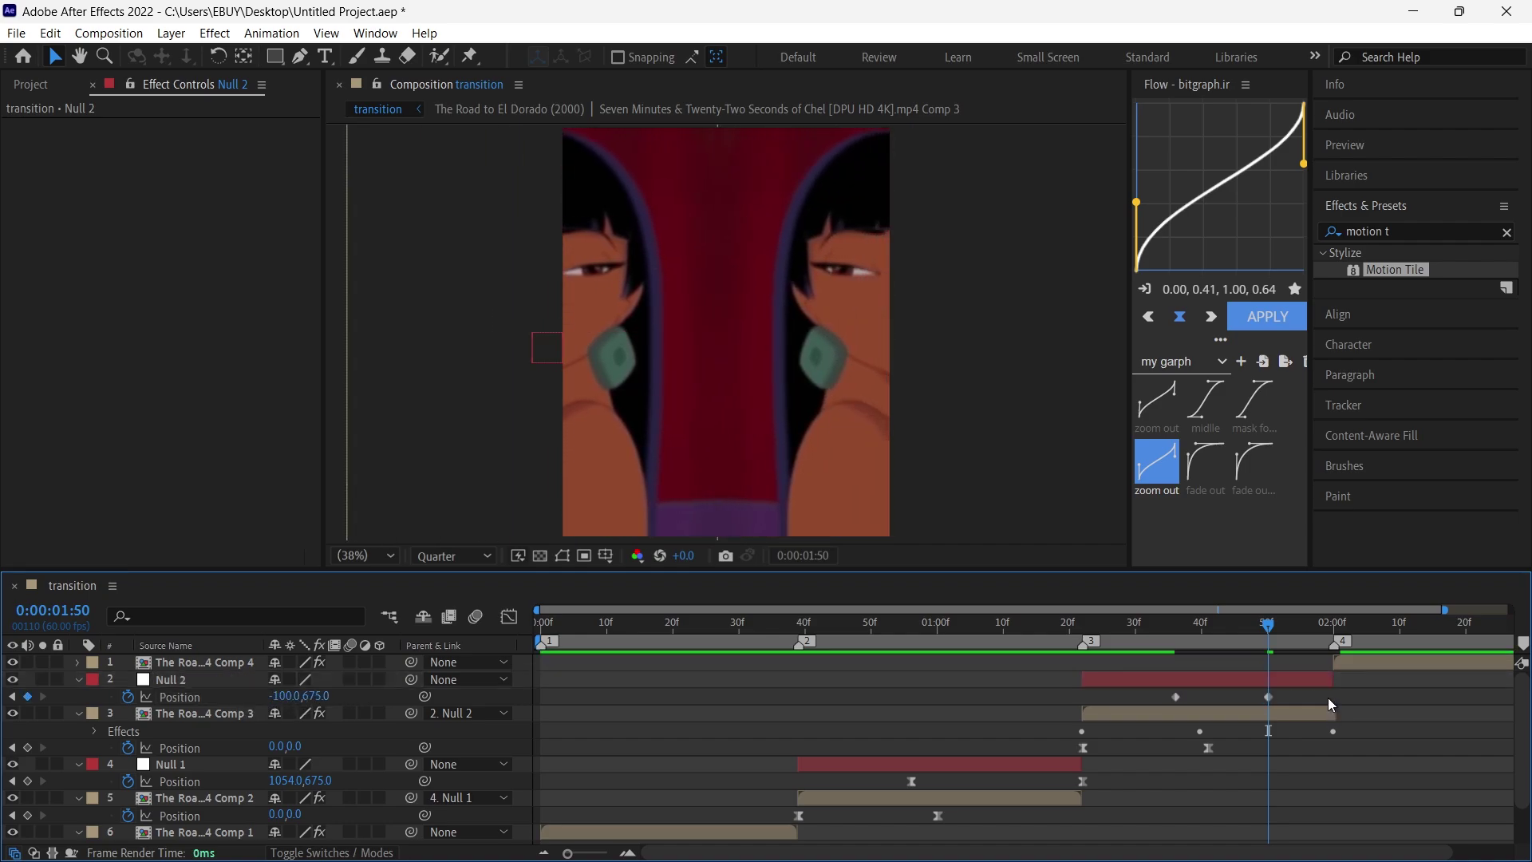
- Easy Ease Null 2's two Position keyframes, select them in the graph editor, and move the second keyframe toward the null's end
drag(1328, 691, 1057, 710)
key(F9)
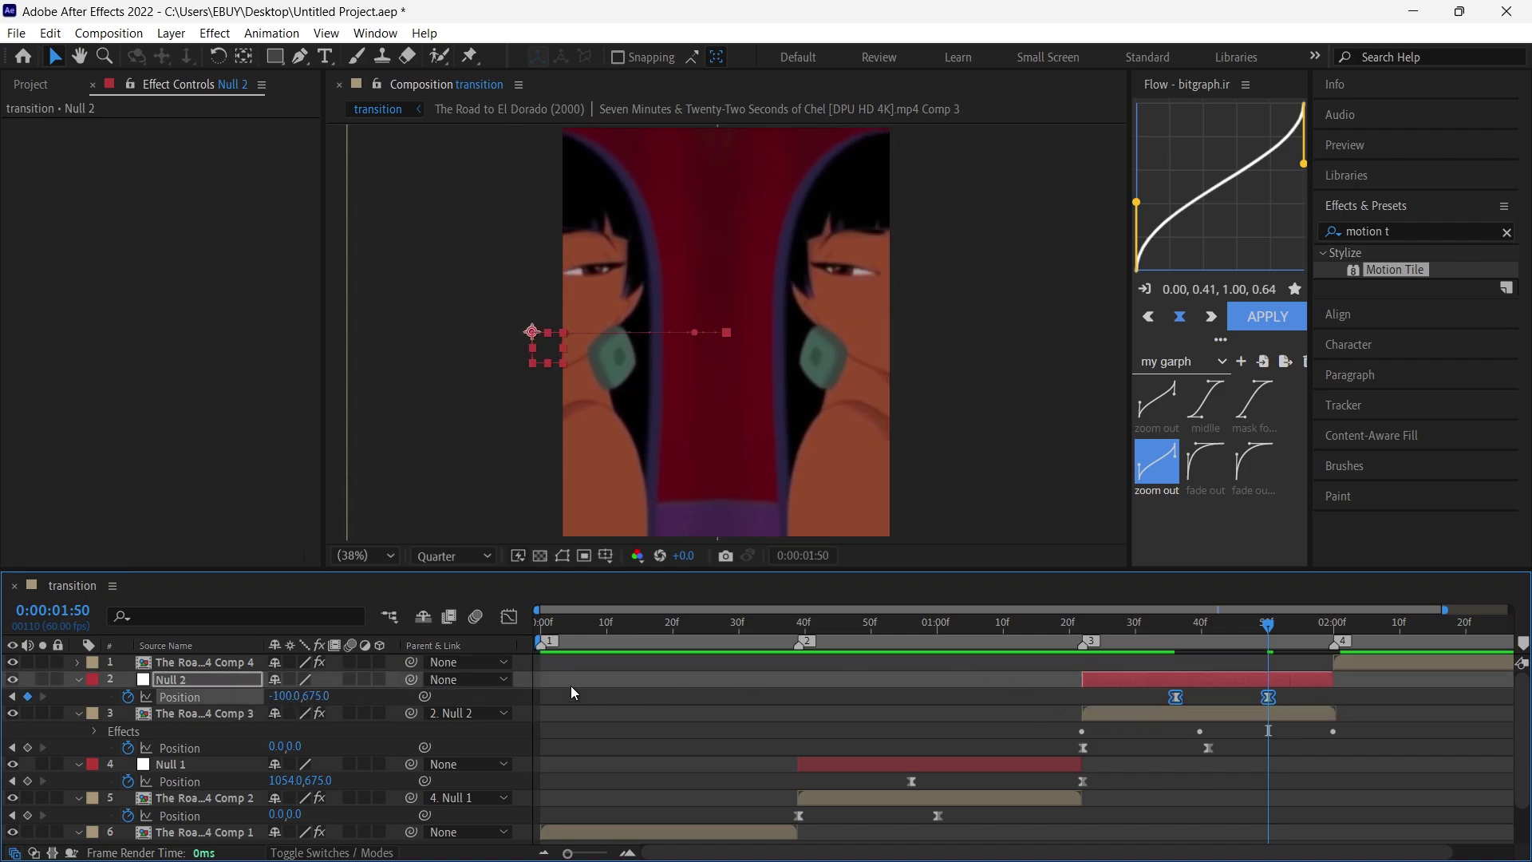
click(515, 617)
drag(836, 742, 1308, 814)
click(509, 618)
drag(1268, 698, 1315, 702)
click(1310, 702)
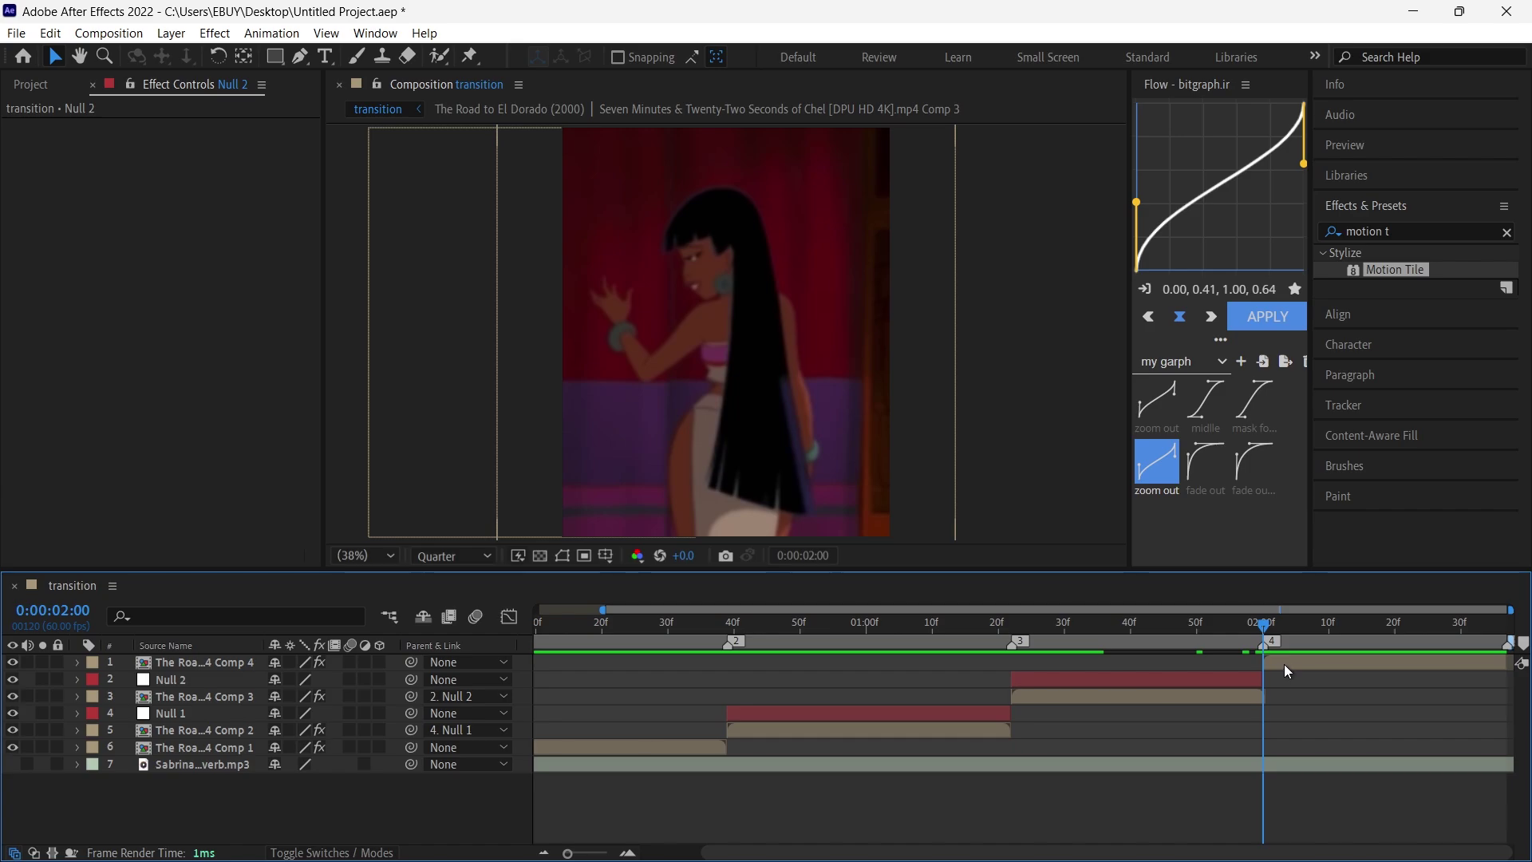
- Animate Comp 4's Position from X 1250 at 0:00:02:00 to X 540 at about 0:00:02:20
click(1284, 664)
key(p)
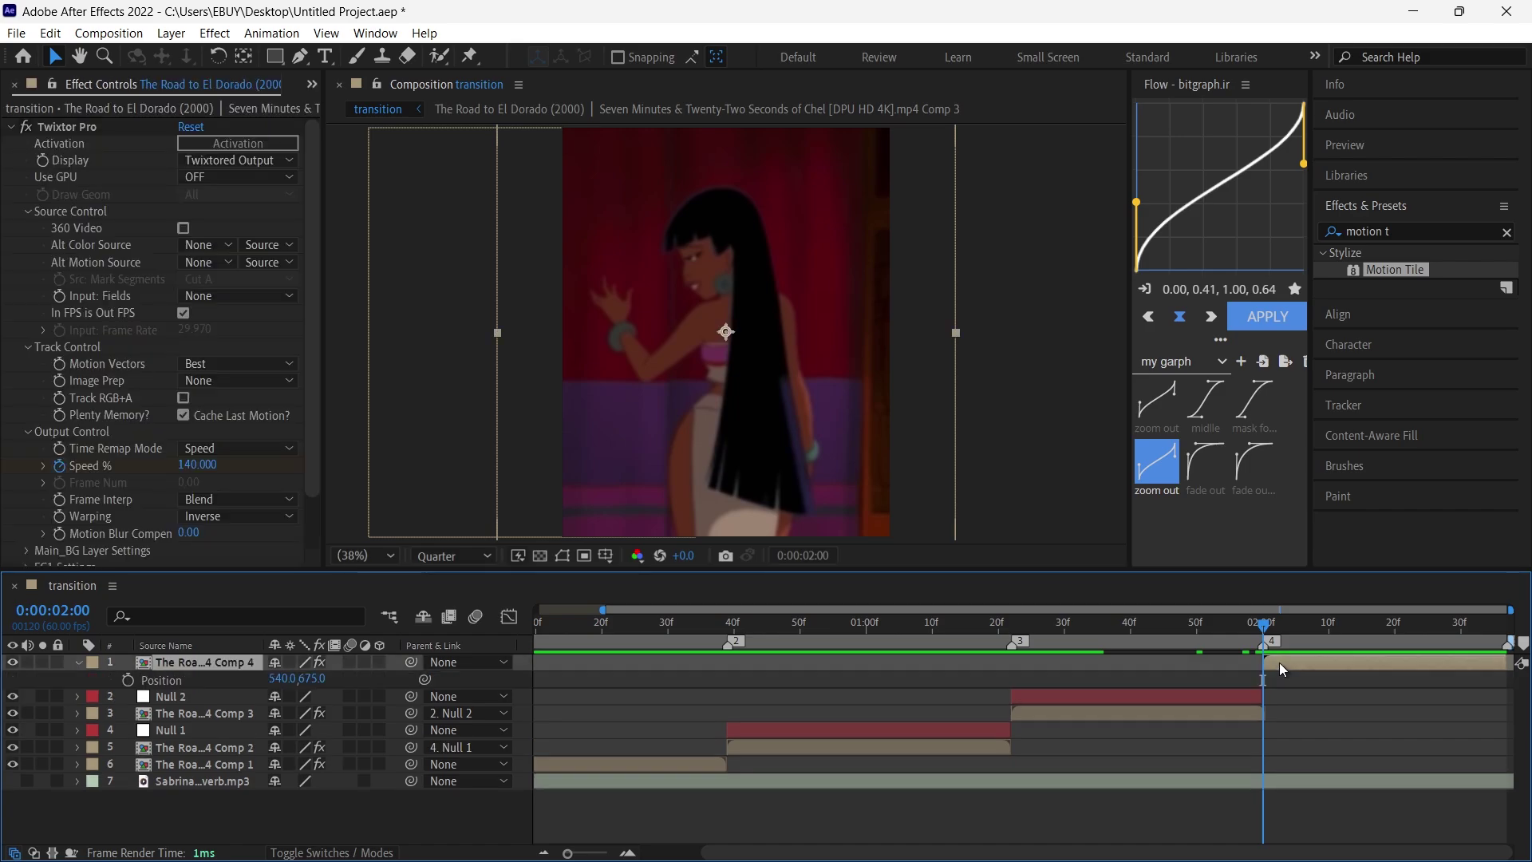
key(alt+shift+p)
drag(1261, 679, 1395, 680)
drag(289, 679, 351, 695)
- Apply Motion Tile to Comp 4 with Output Width and Output Height at 333 and Mirror Edges enabled
drag(1398, 271, 1326, 664)
click(205, 450)
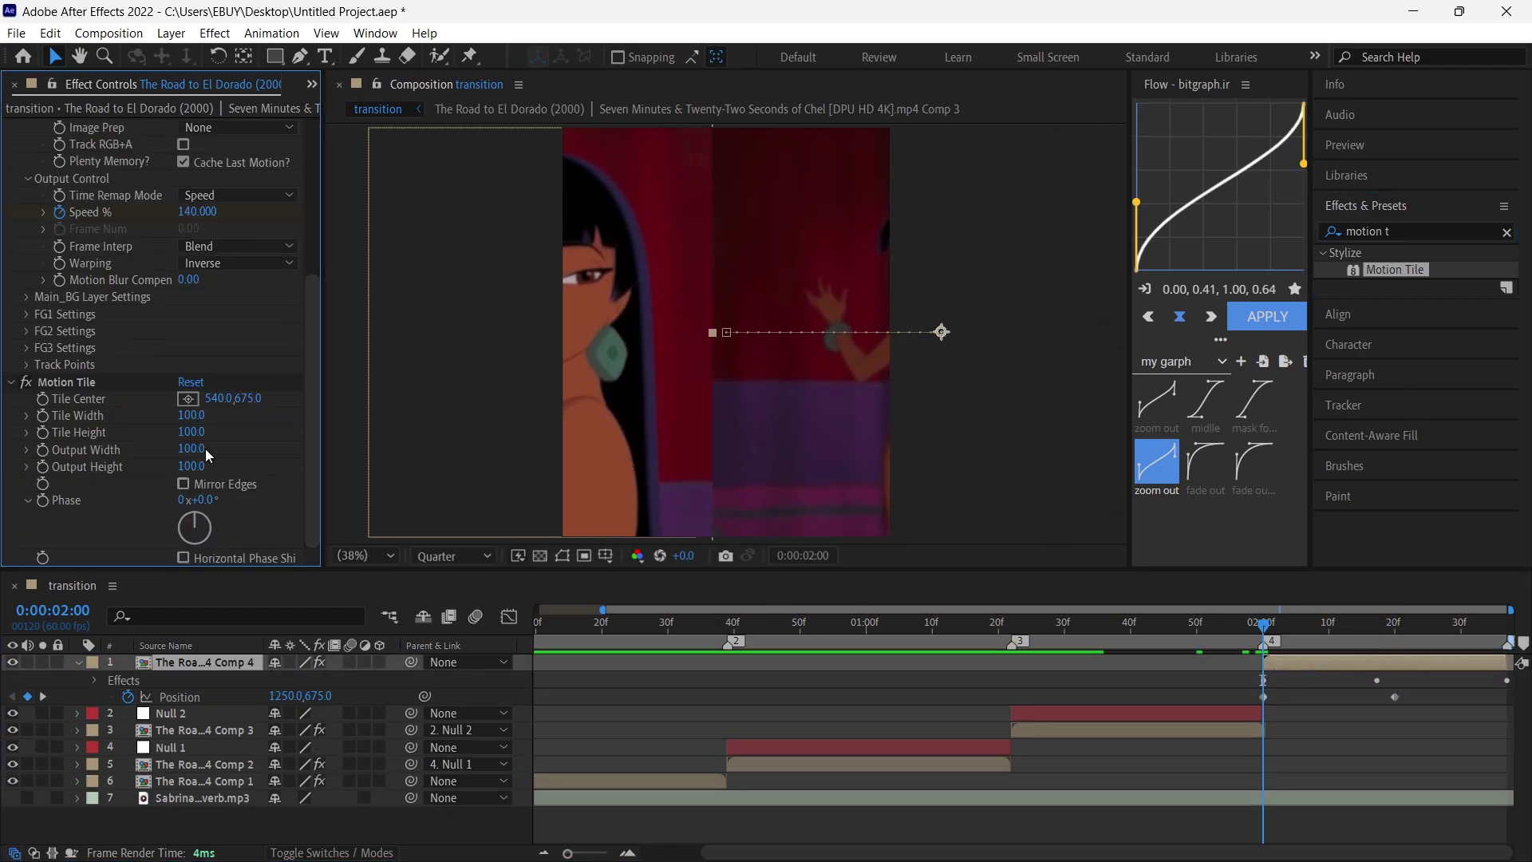
text(333)
click(191, 467)
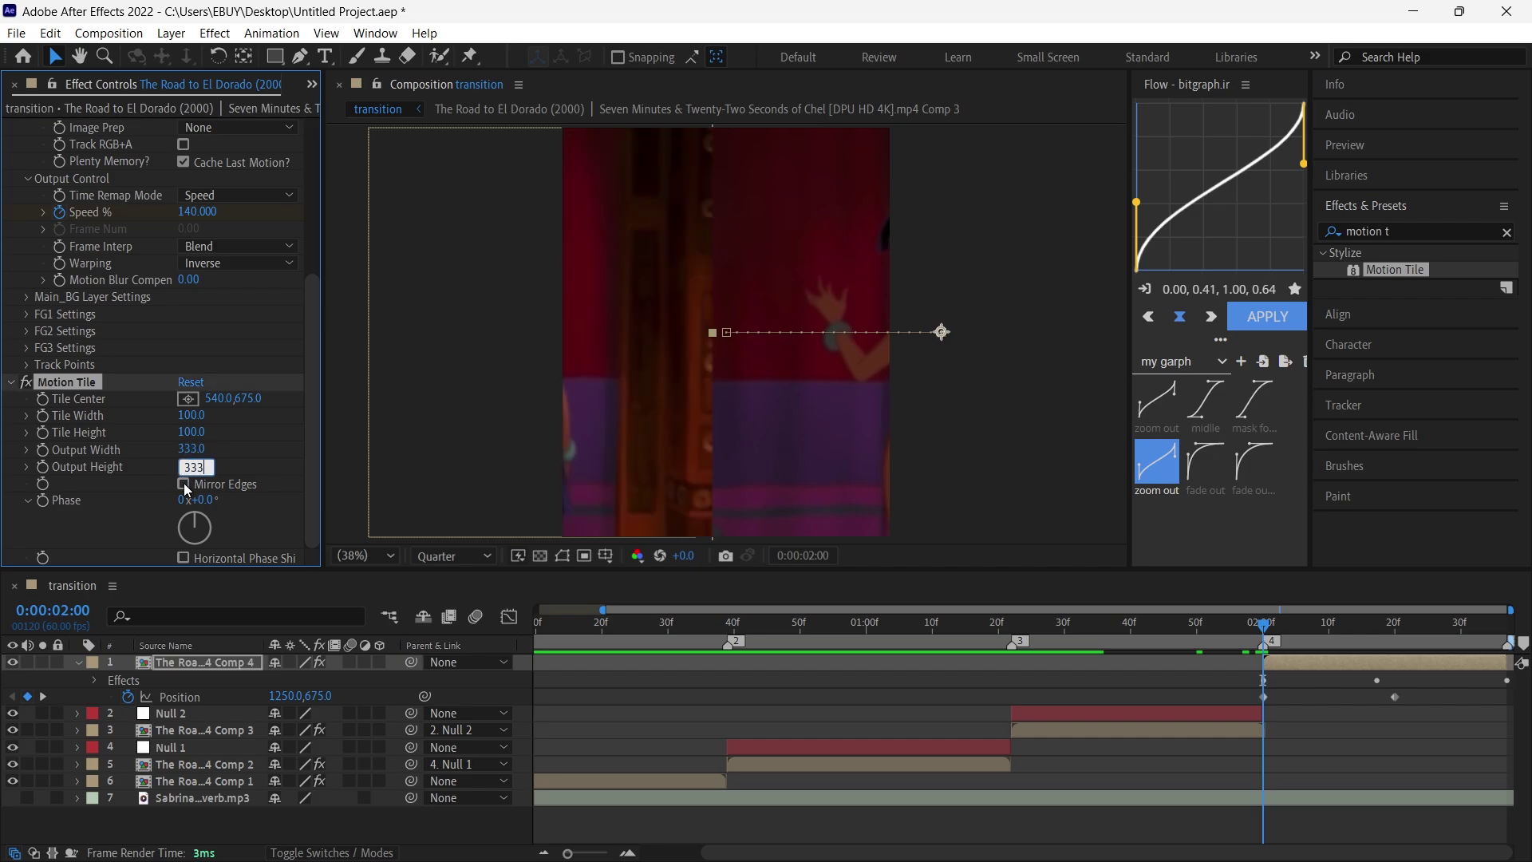
text(333)
click(183, 484)
- Ease Comp 4's two Position keyframes and shape their speed graph to start very fast and slow down gradually, then collapse the layer's properties
drag(1436, 688, 1210, 702)
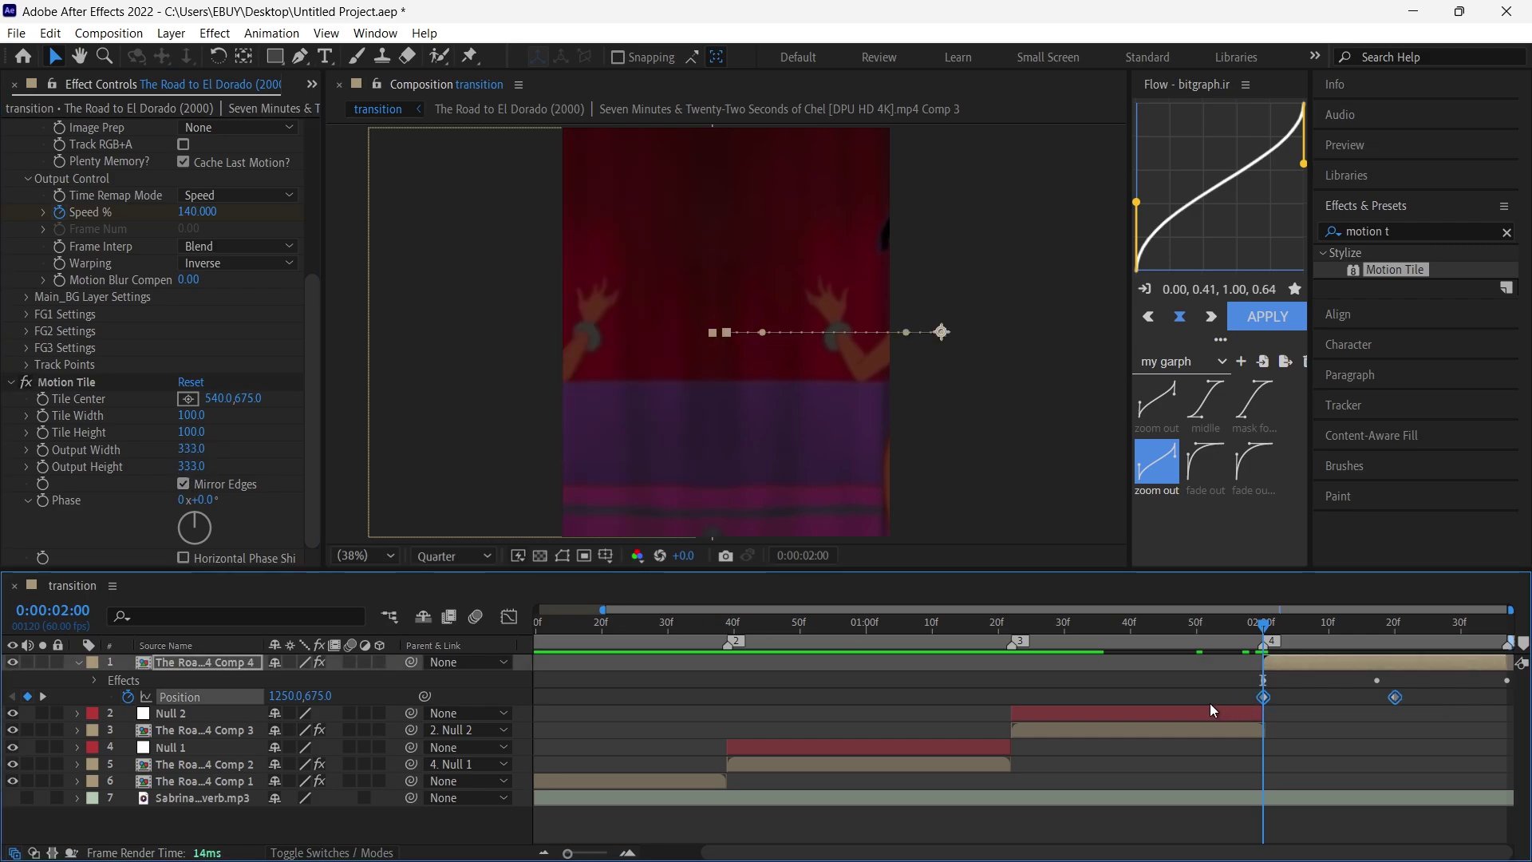
click(509, 617)
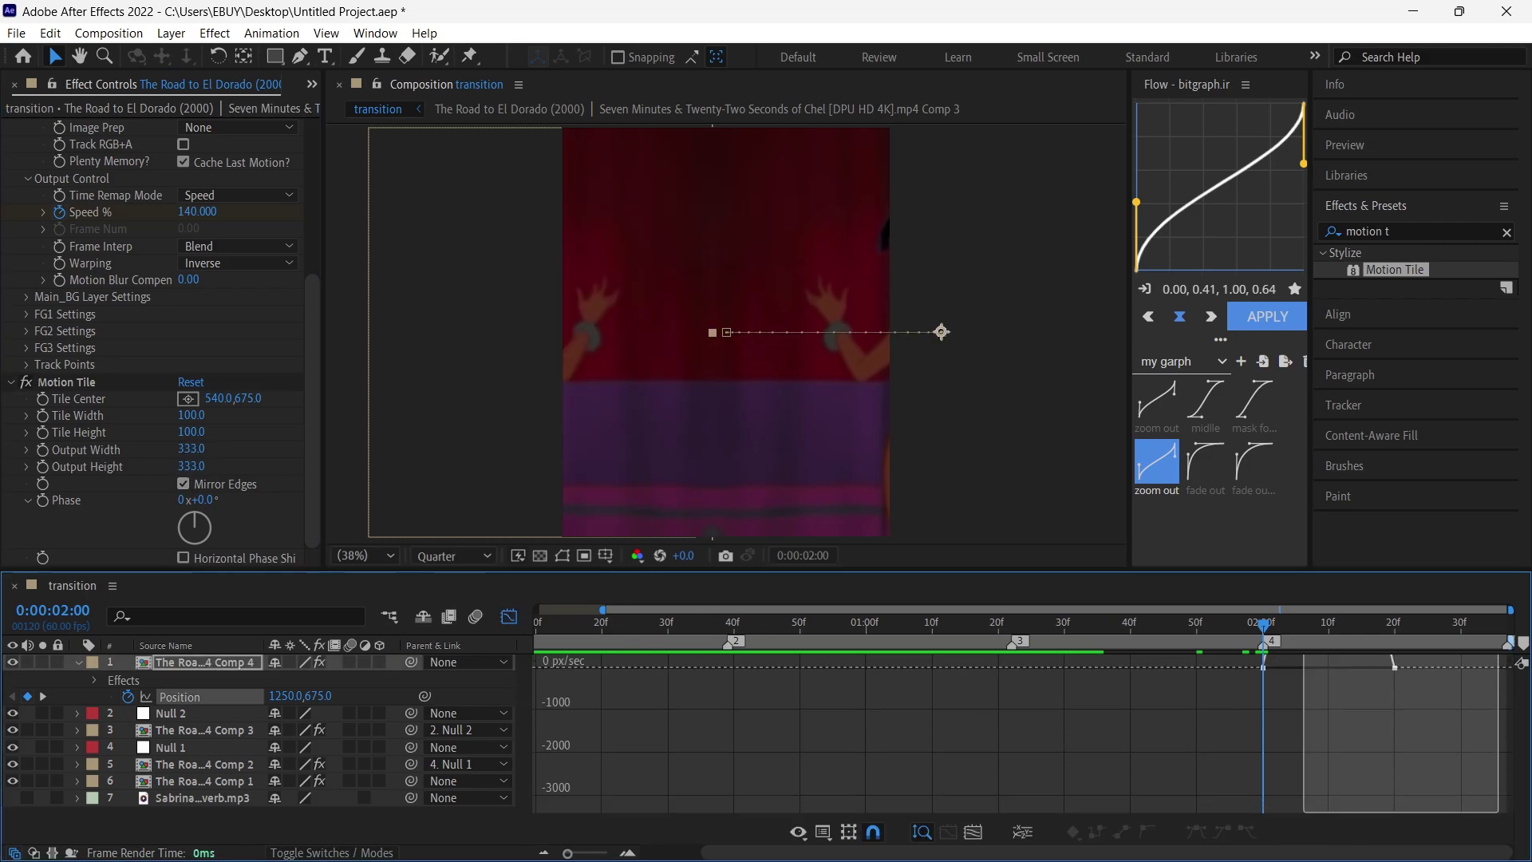
drag(1372, 802, 1199, 805)
click(1339, 724)
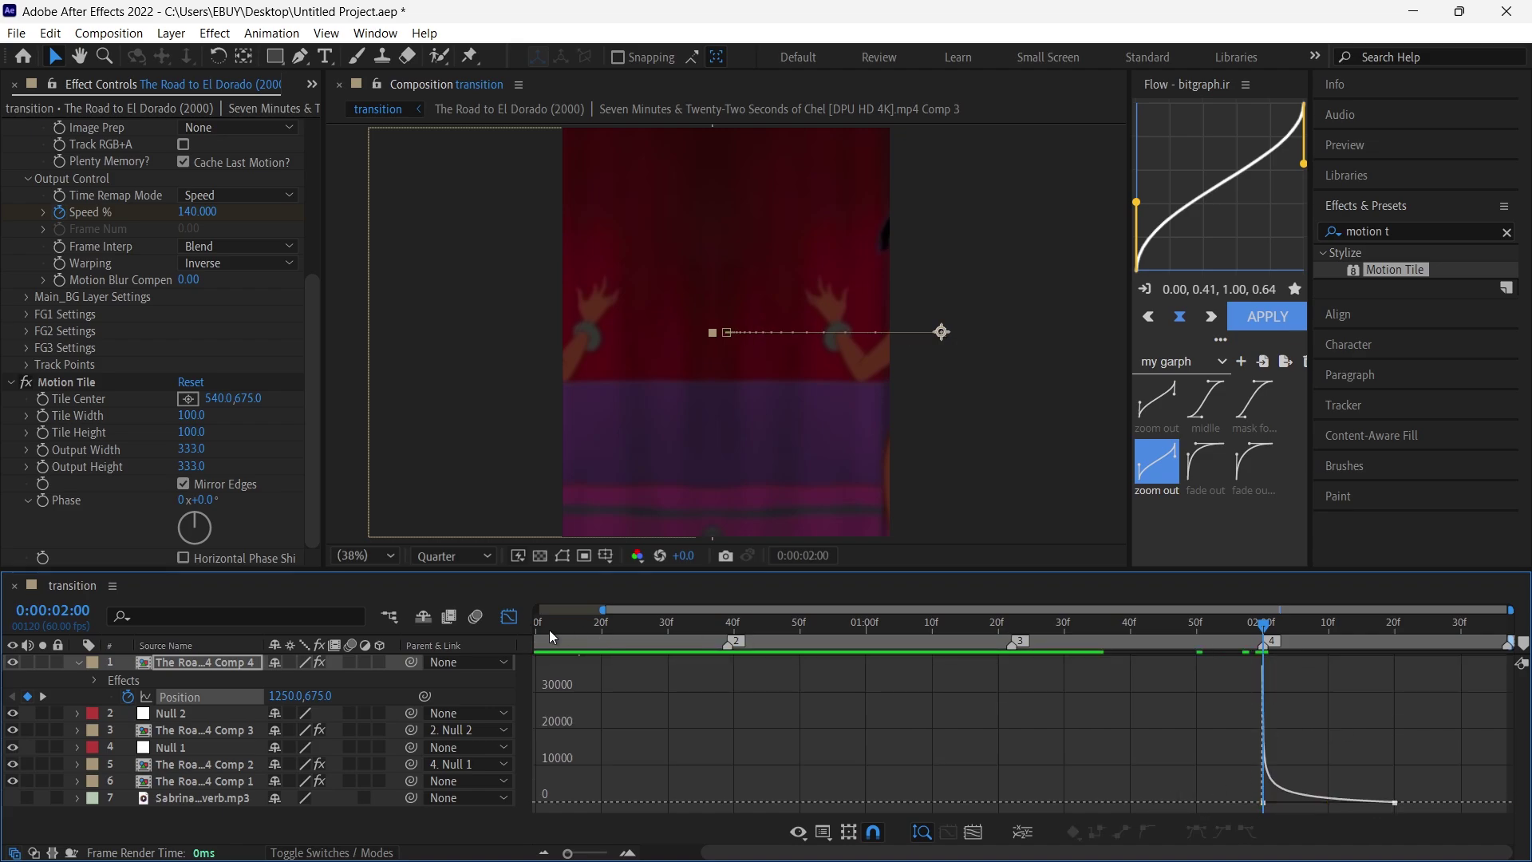
click(509, 617)
key(u)
key(u)
- Preview the whole transition composition from its beginning to check the sliding transitions
click(846, 677)
key(minus)
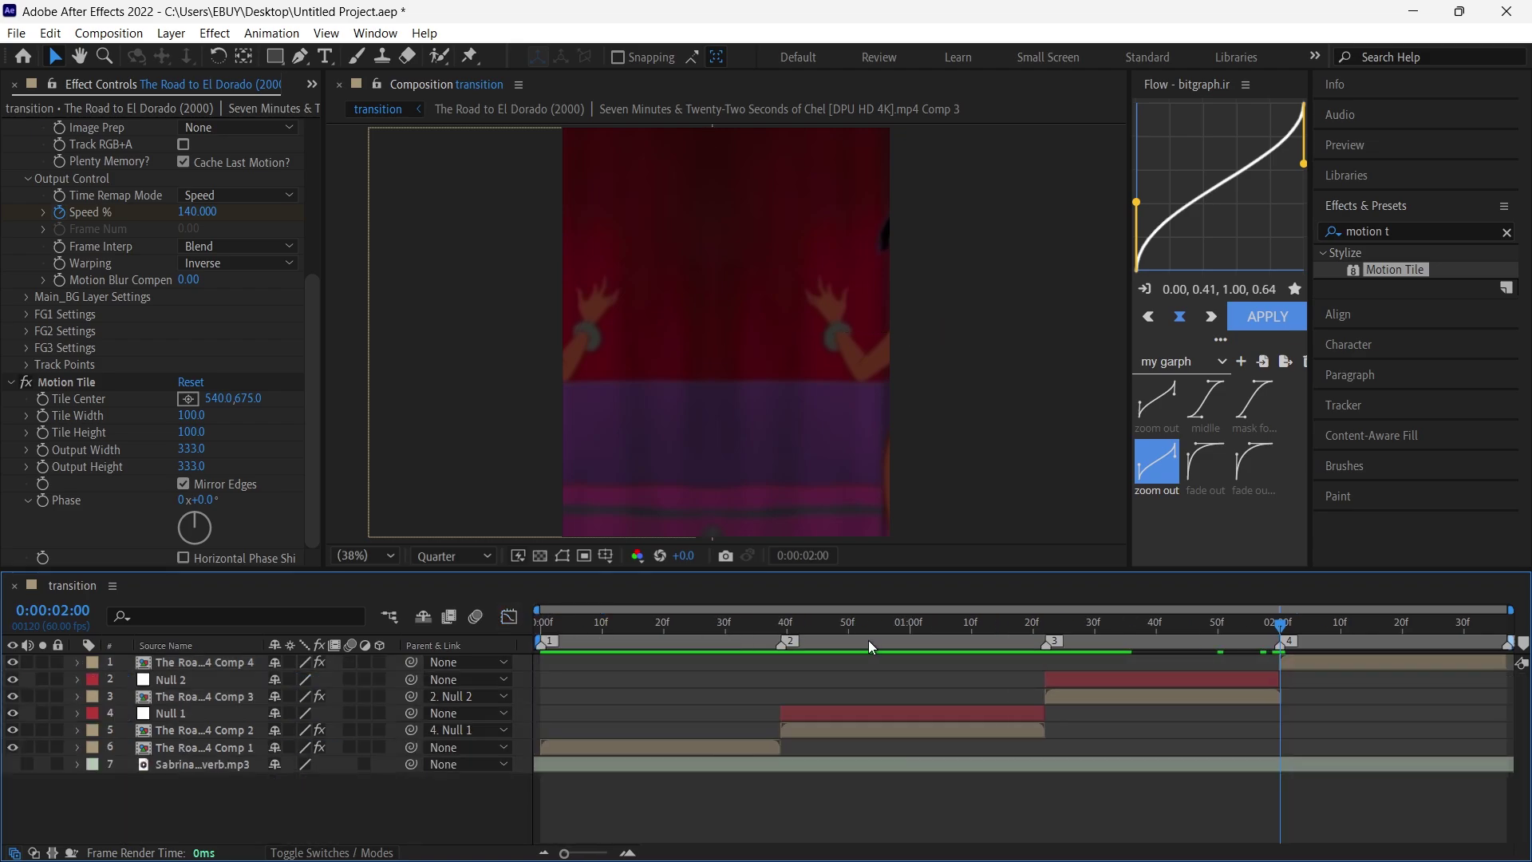
drag(868, 634, 230, 665)
key(space)
key(space)
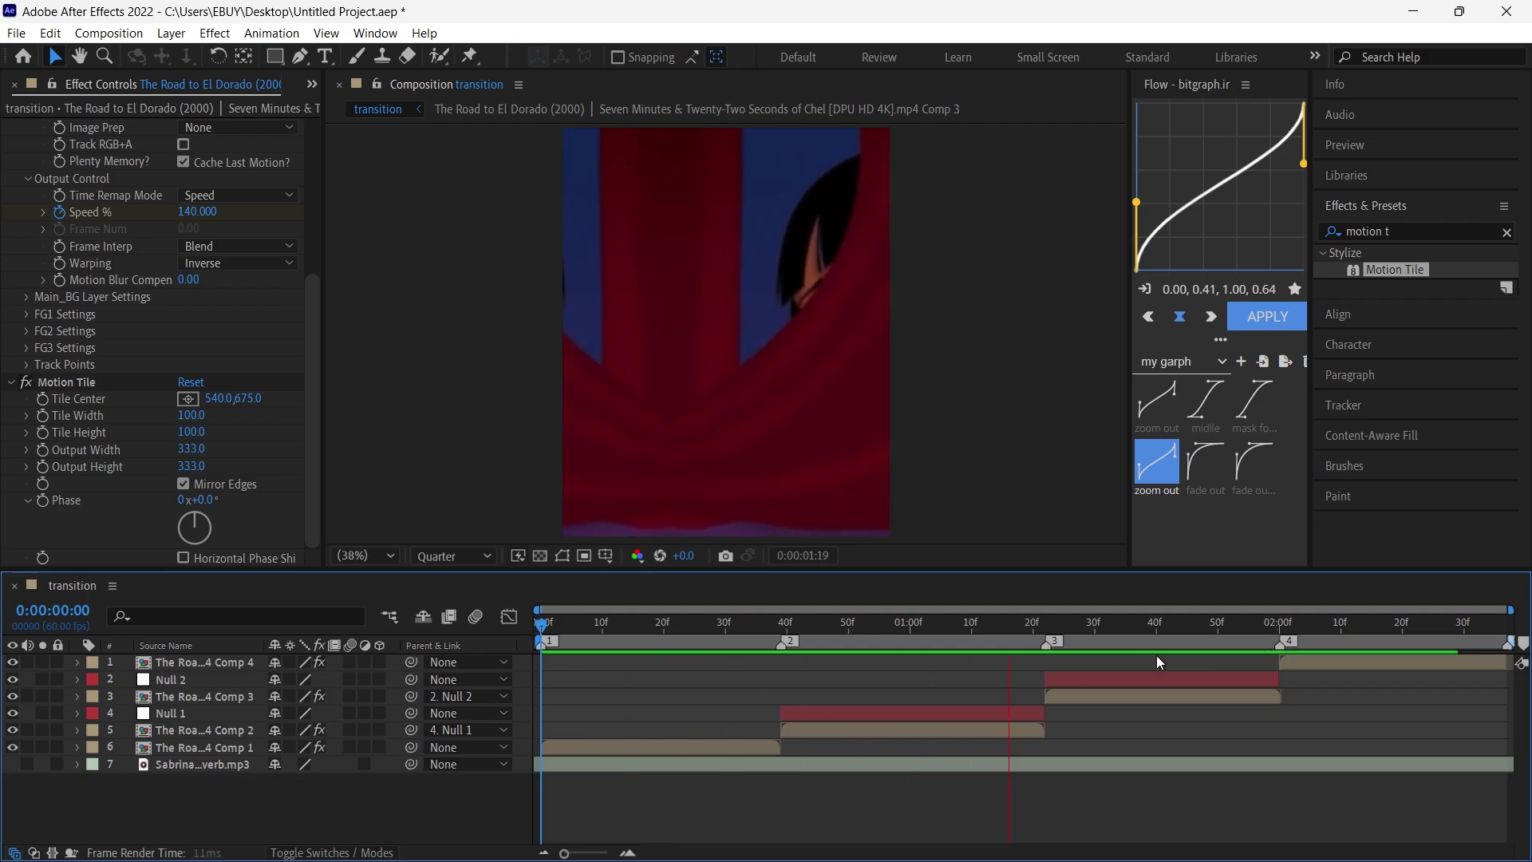
key(space)
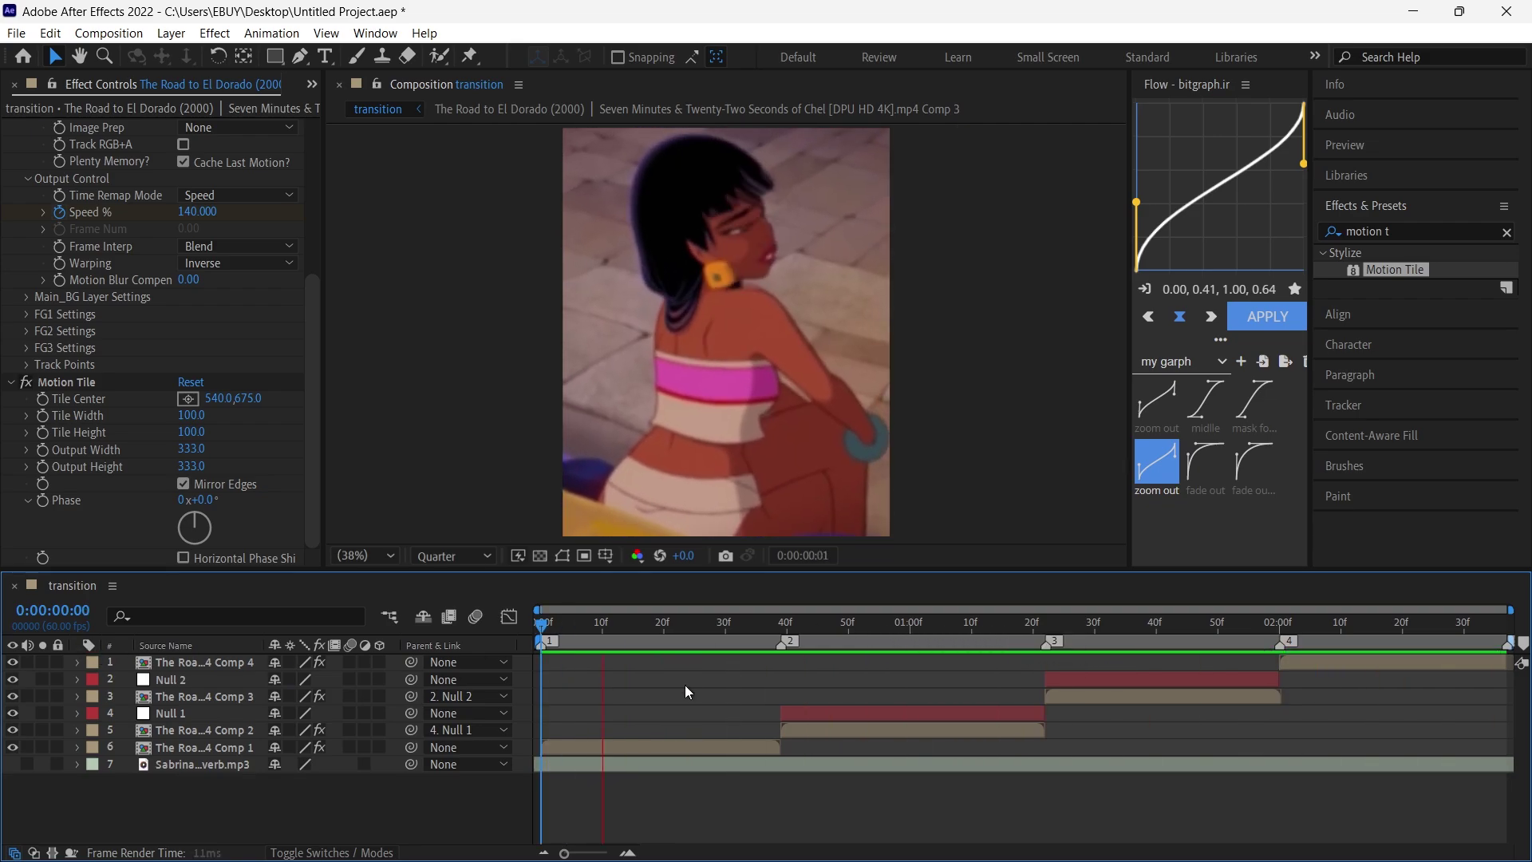